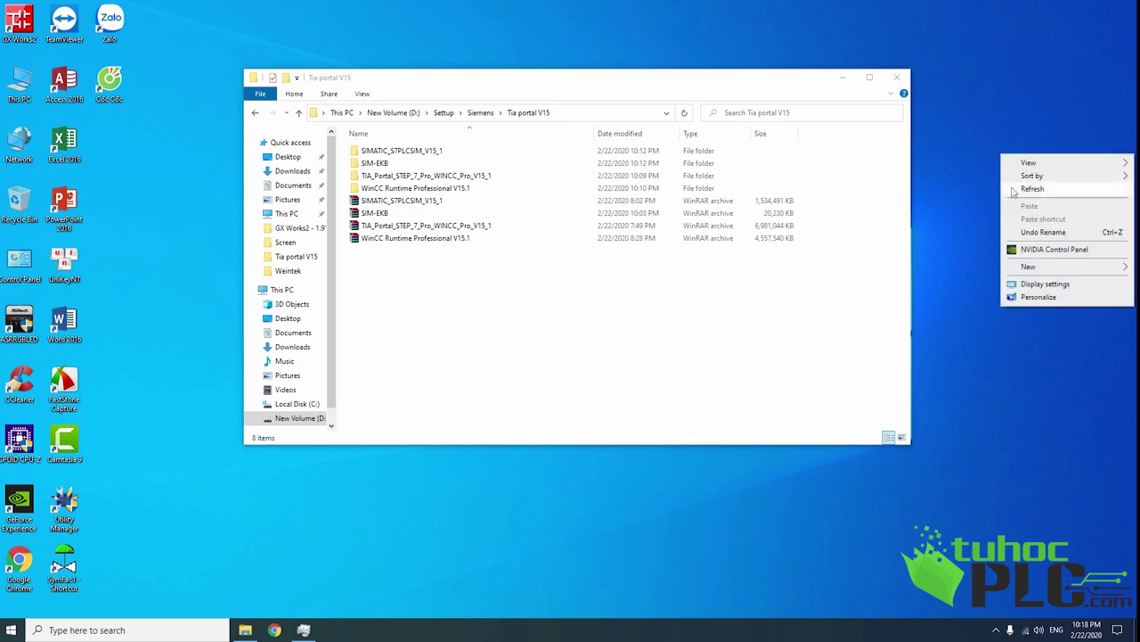
pyautogui.click(1025, 189)
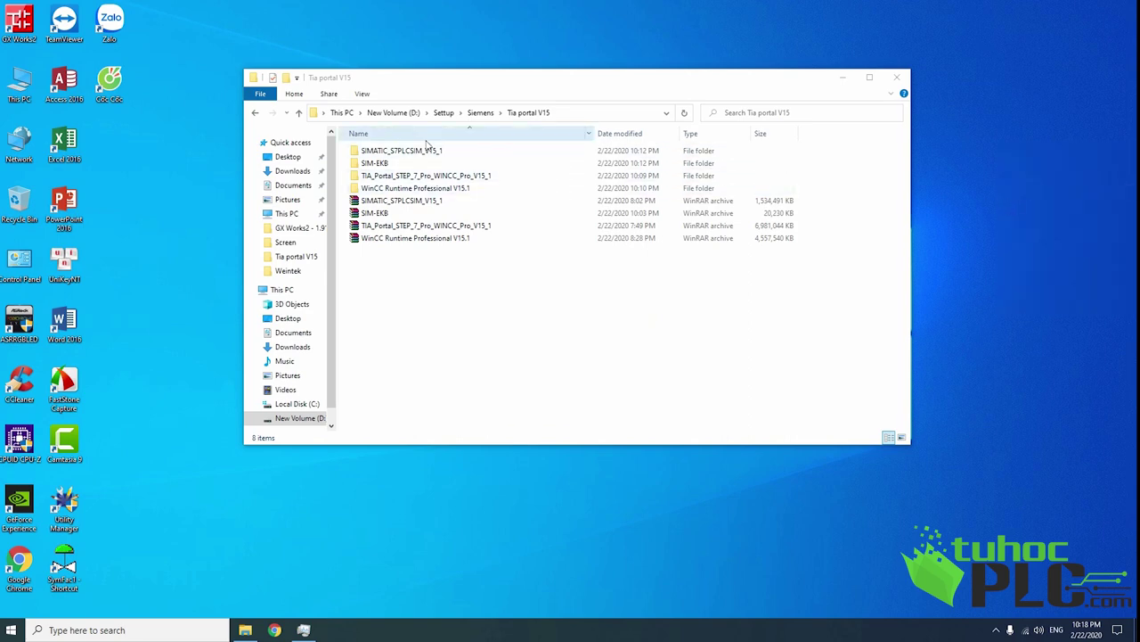
pyautogui.rightClick(972, 152)
pyautogui.click(1016, 182)
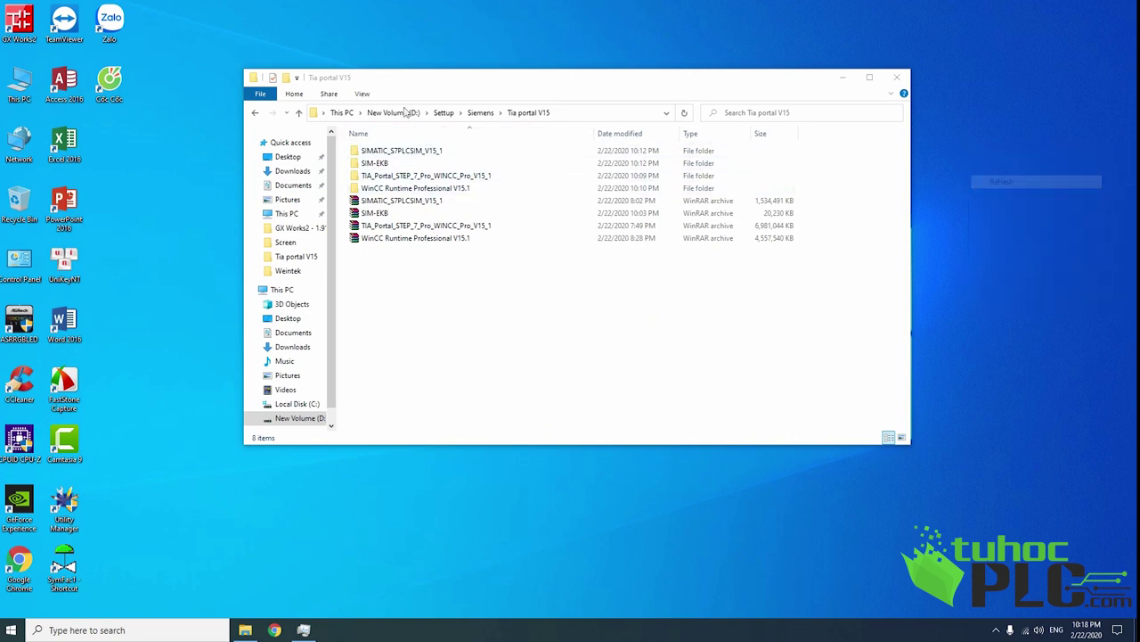
# Step: View the computer's system properties to check the Windows edition, processor, installed memory and system type, and close the window
pyautogui.rightClick(25, 92)
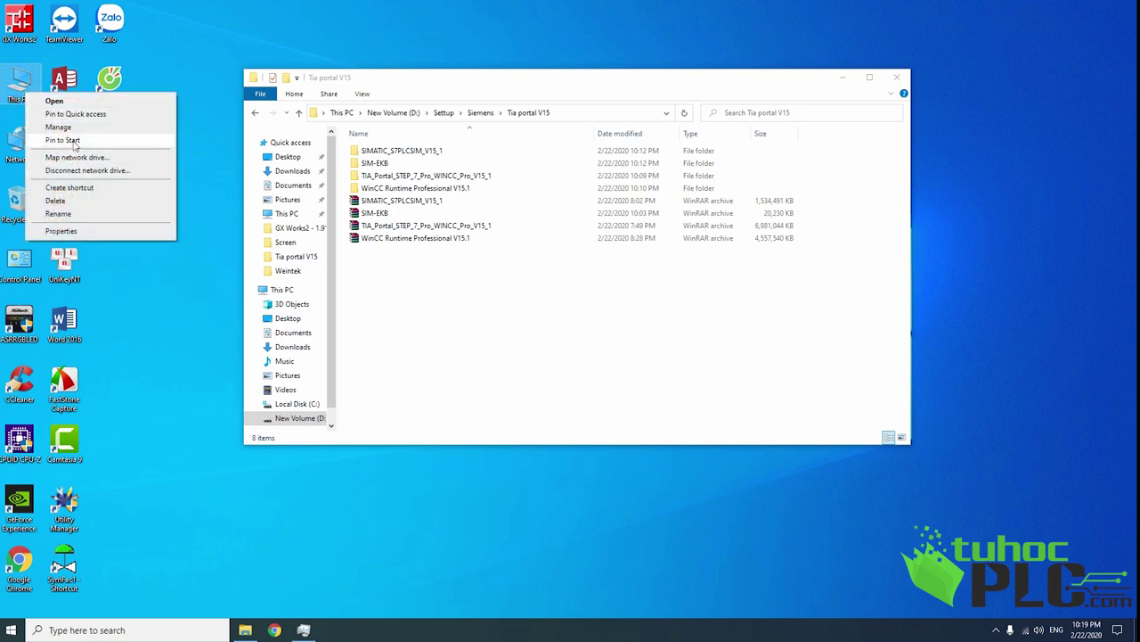
pyautogui.click(160, 299)
pyautogui.rightClick(26, 79)
pyautogui.click(94, 216)
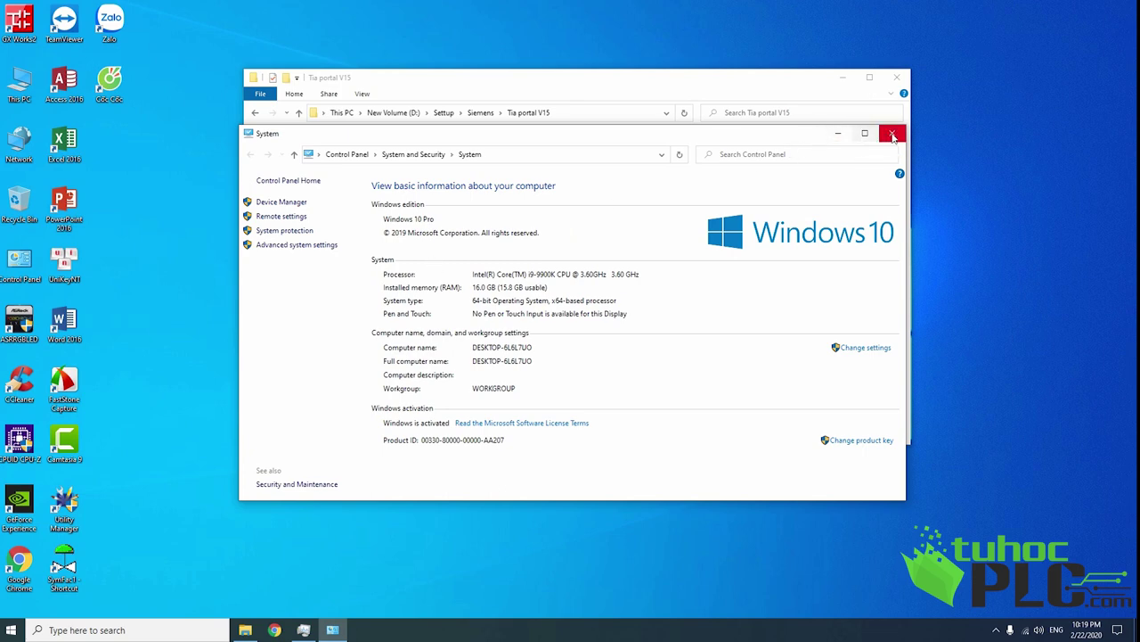
pyautogui.click(892, 134)
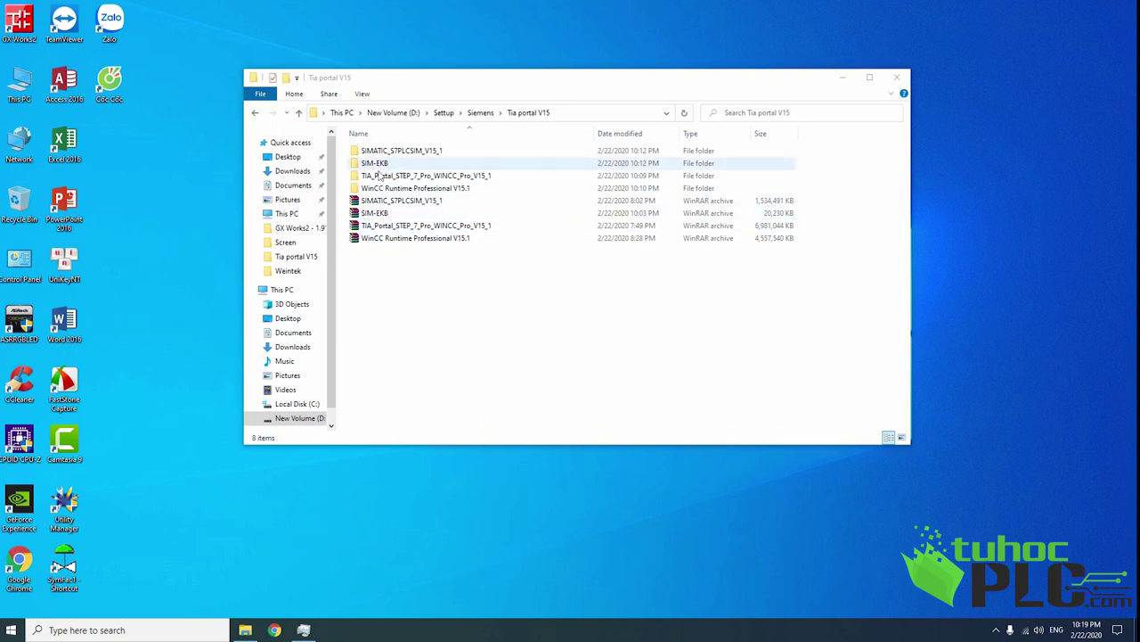
pyautogui.rightClick(583, 3)
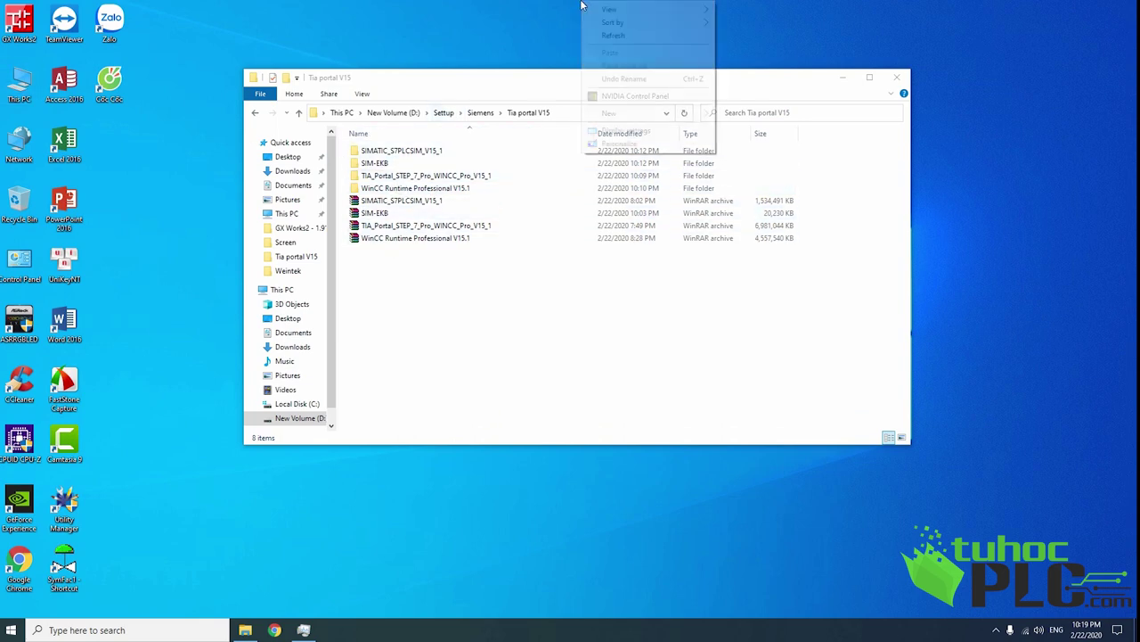
pyautogui.click(610, 36)
pyautogui.rightClick(534, 22)
pyautogui.click(557, 57)
pyautogui.rightClick(506, 19)
pyautogui.click(526, 55)
pyautogui.rightClick(493, 16)
pyautogui.click(519, 54)
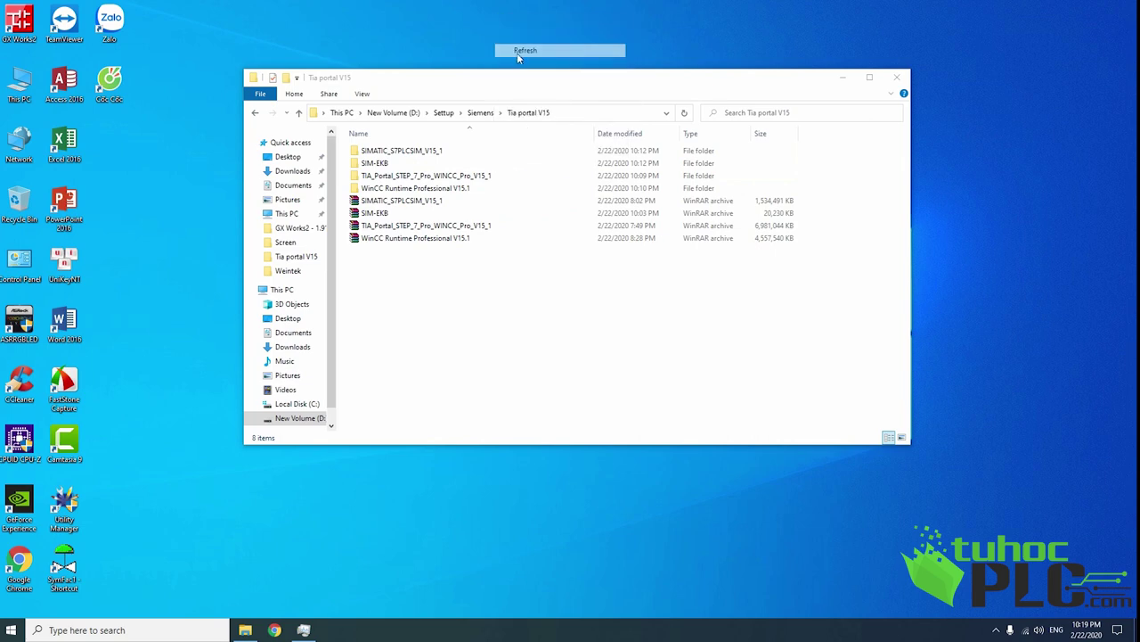
pyautogui.moveTo(239, 27); pyautogui.dragTo(920, 463)
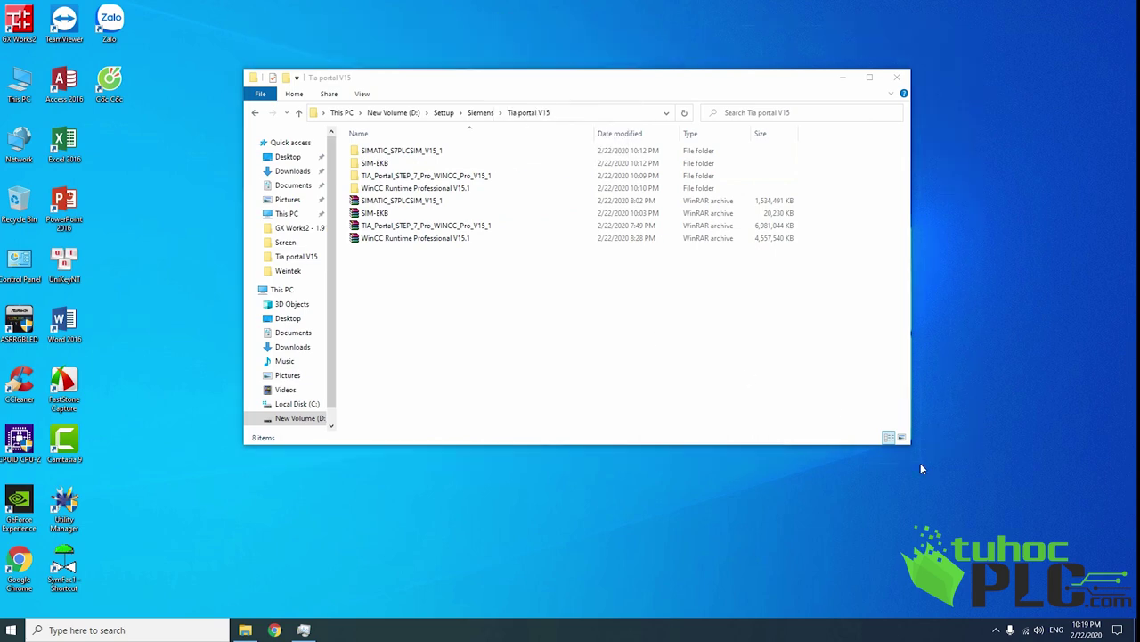
# Step: Run the Start application with administrator rights from the nested TIA_Portal_STEP_7_Pro_WINCC_Pro_V15_1 folder
pyautogui.doubleClick(413, 182)
pyautogui.doubleClick(408, 157)
pyautogui.rightClick(370, 290)
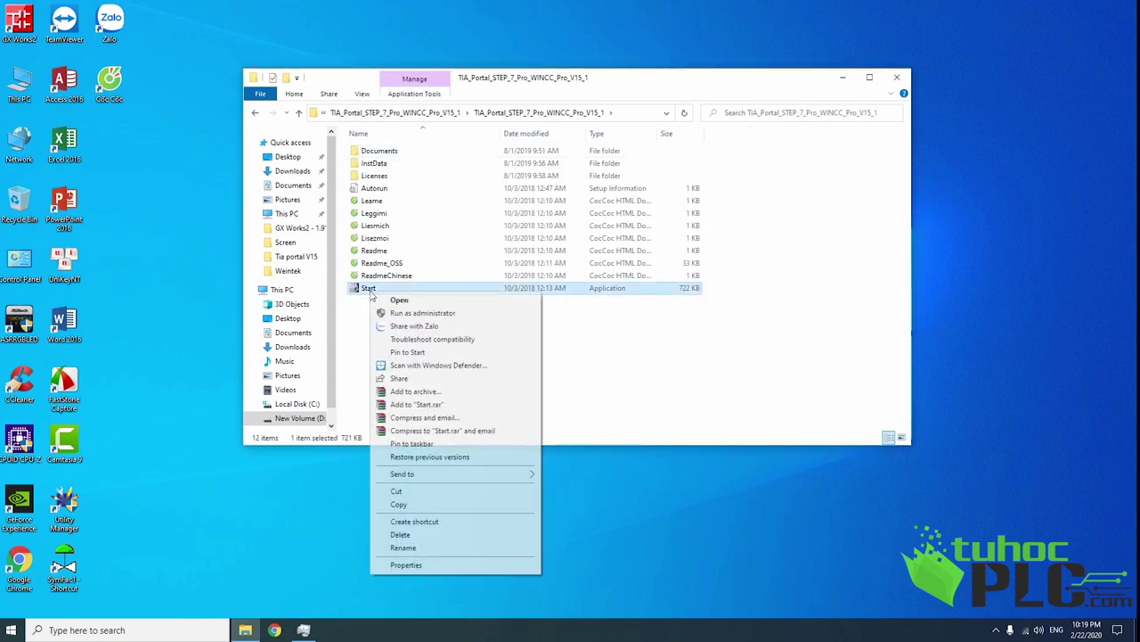
pyautogui.click(422, 313)
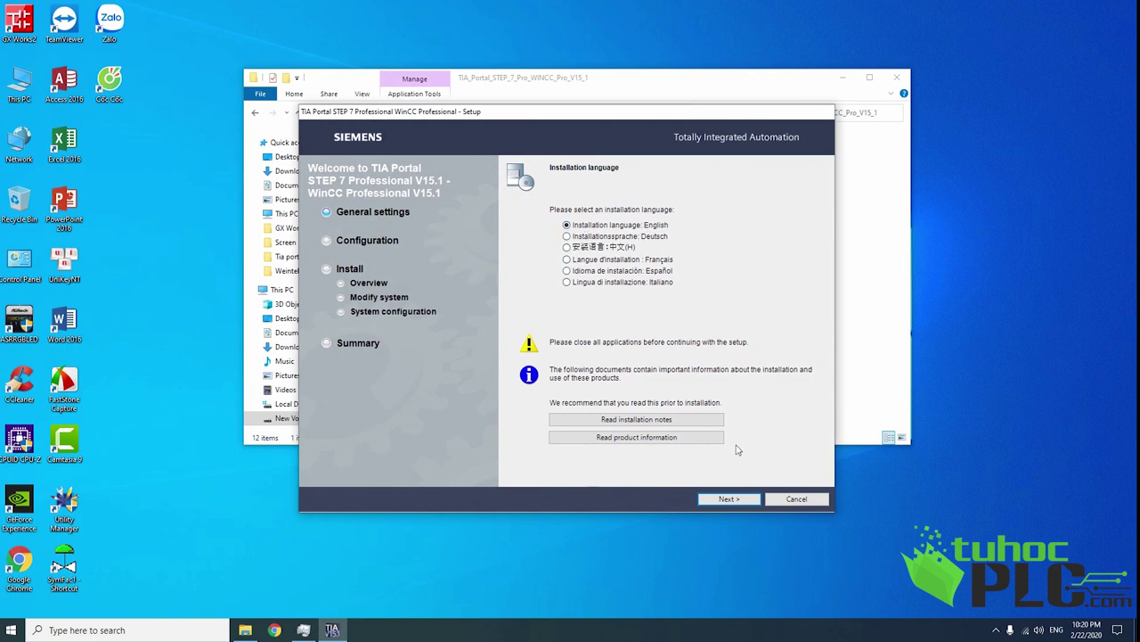
# Step: Keep English as installation and product language, and accept the Typical feature set with target directory C:\Program Files\Siemens\Automation
pyautogui.click(739, 499)
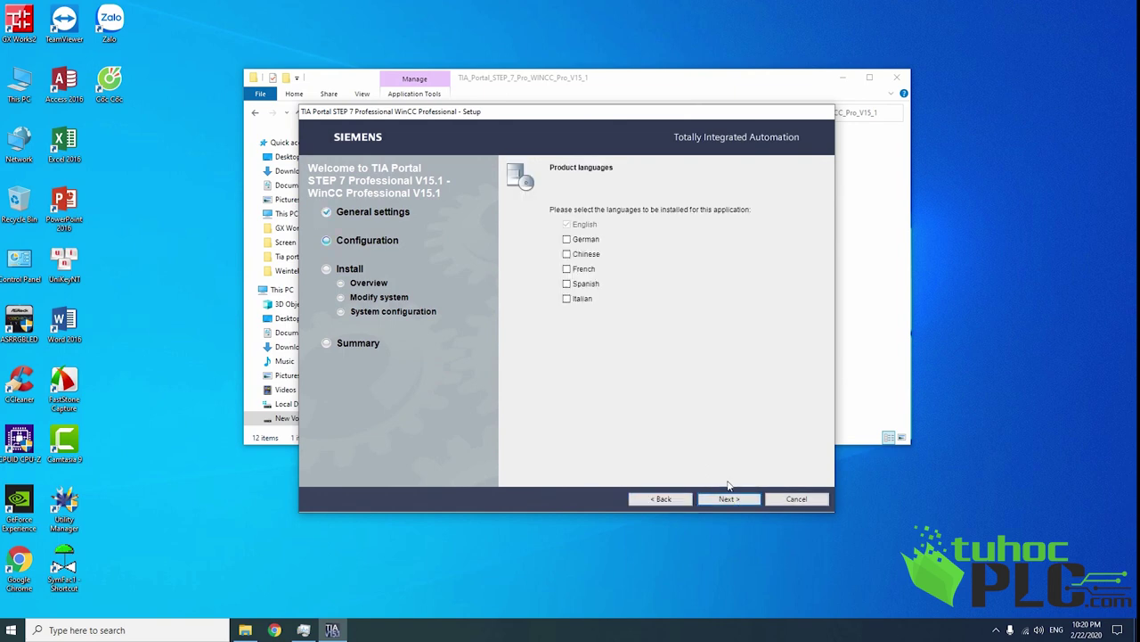
pyautogui.click(745, 499)
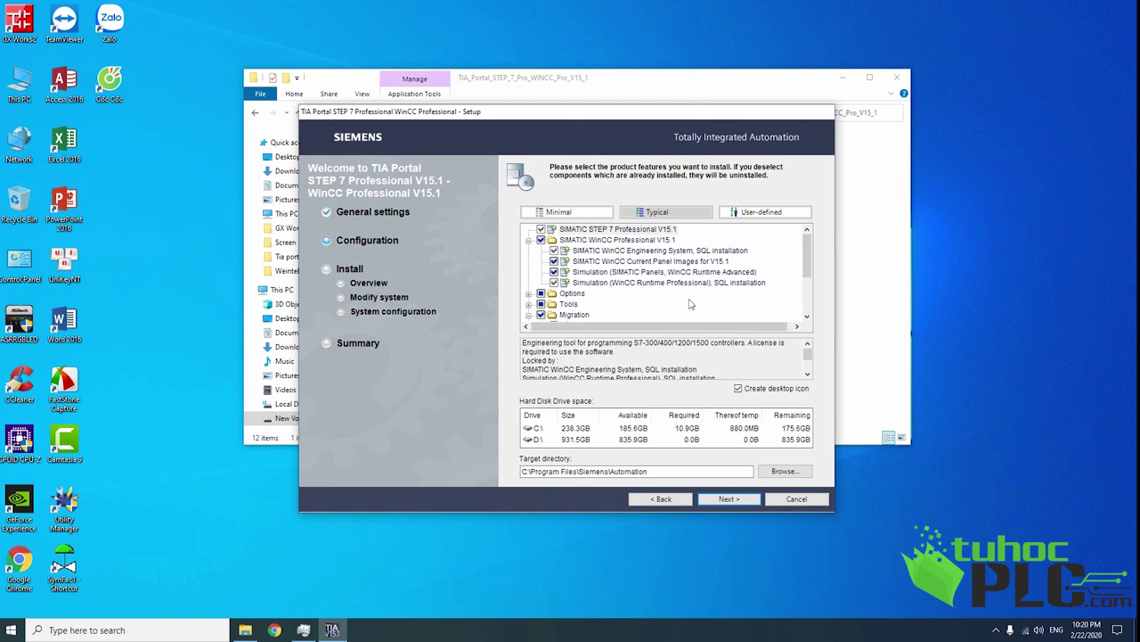
pyautogui.scroll(-3, 756, 313)
pyautogui.scroll(1, 756, 317)
pyautogui.scroll(-1, 756, 316)
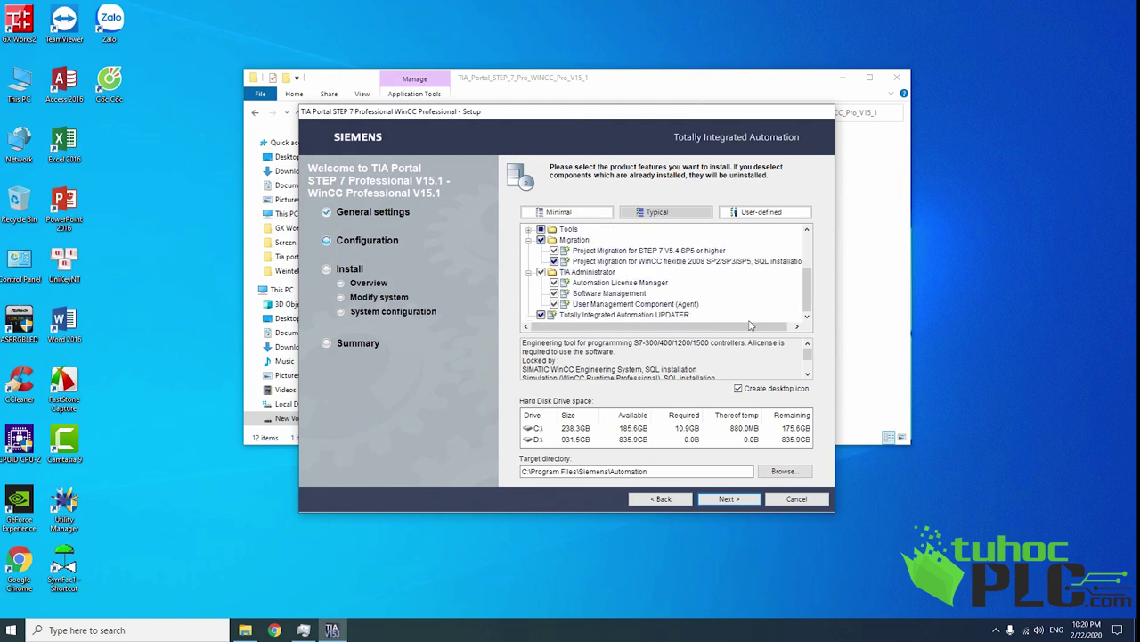
pyautogui.click(572, 432)
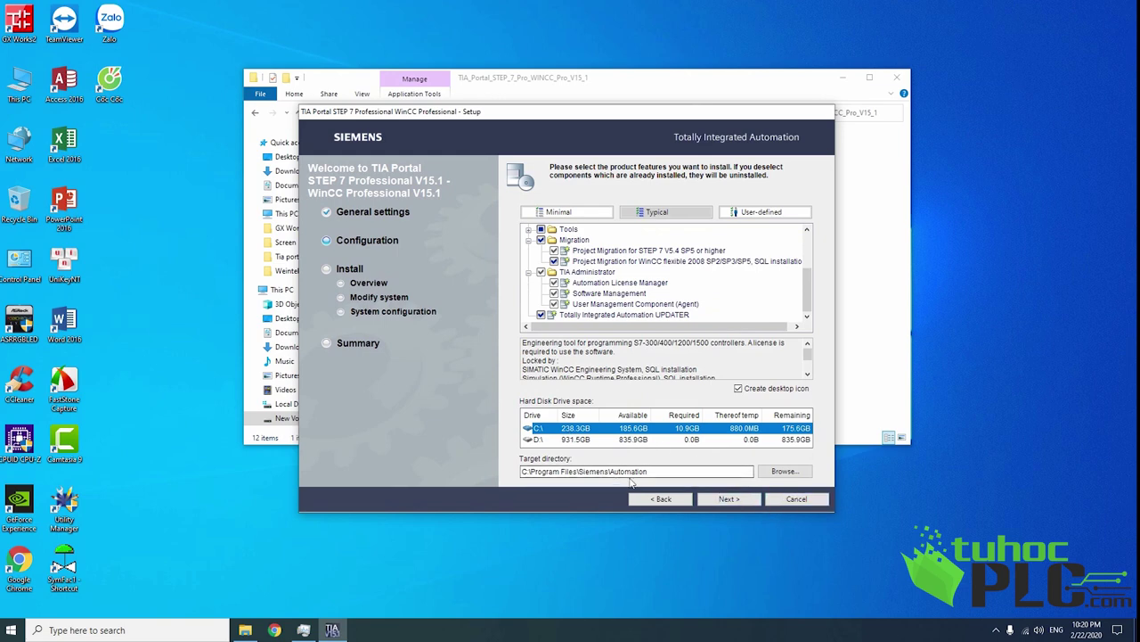
pyautogui.click(745, 499)
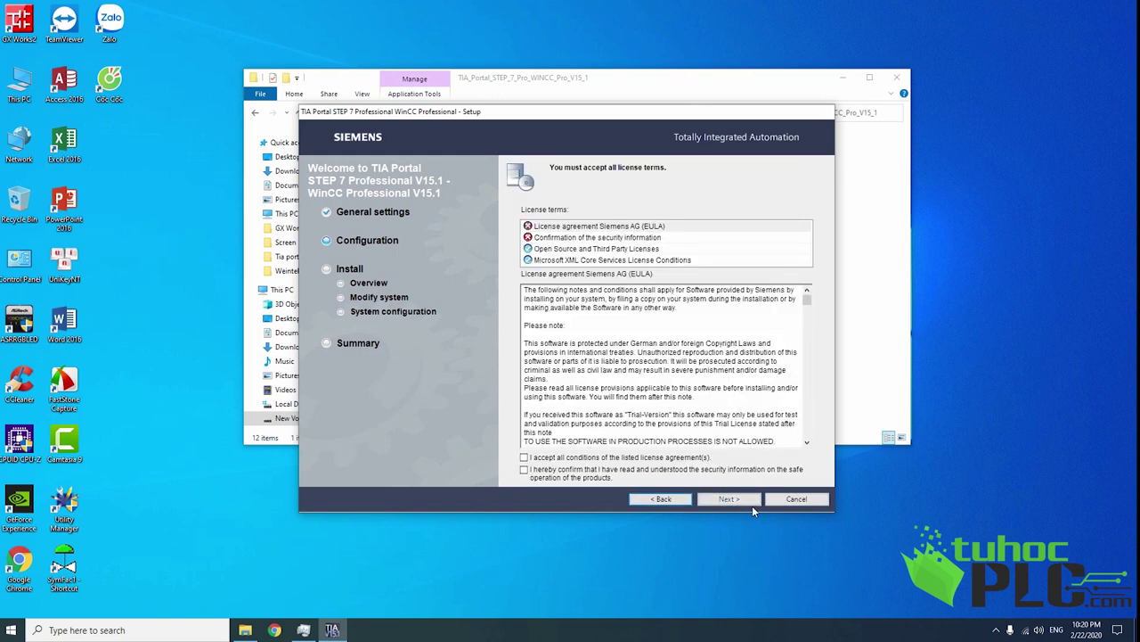
# Step: Accept all conditions of the license agreements, confirm the security information on safe operation, and proceed with the setup
pyautogui.click(524, 457)
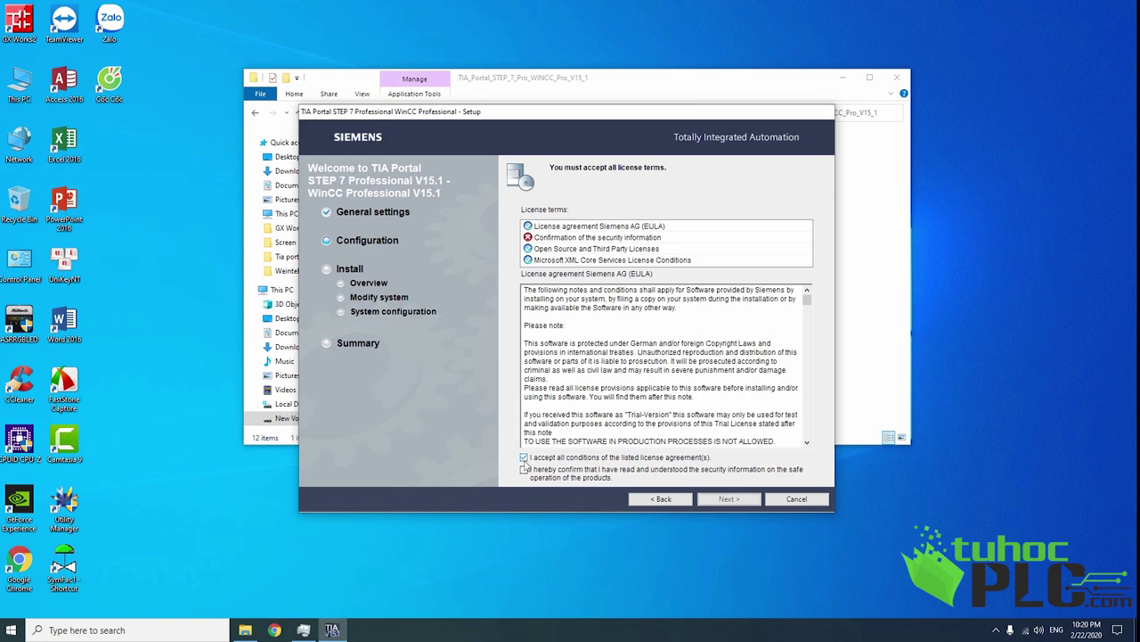
pyautogui.click(524, 469)
pyautogui.click(524, 469)
pyautogui.click(524, 457)
pyautogui.click(524, 469)
pyautogui.click(524, 457)
pyautogui.click(729, 501)
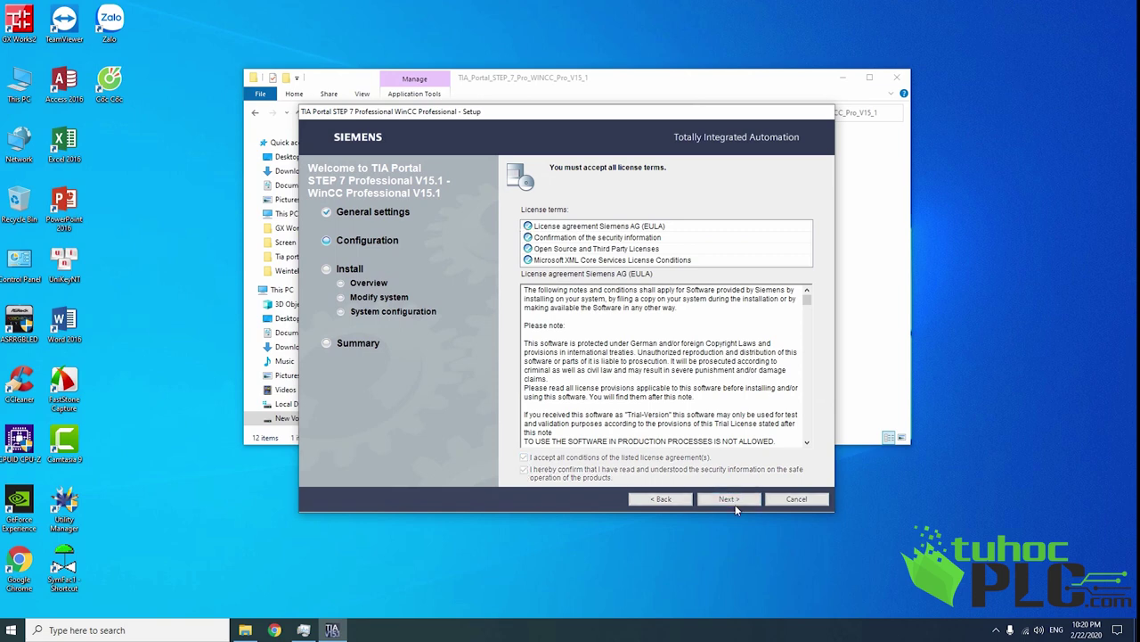
# Step: Accept the setup page that follows the license terms and start the installation from the Overview page
pyautogui.click(524, 477)
pyautogui.click(729, 499)
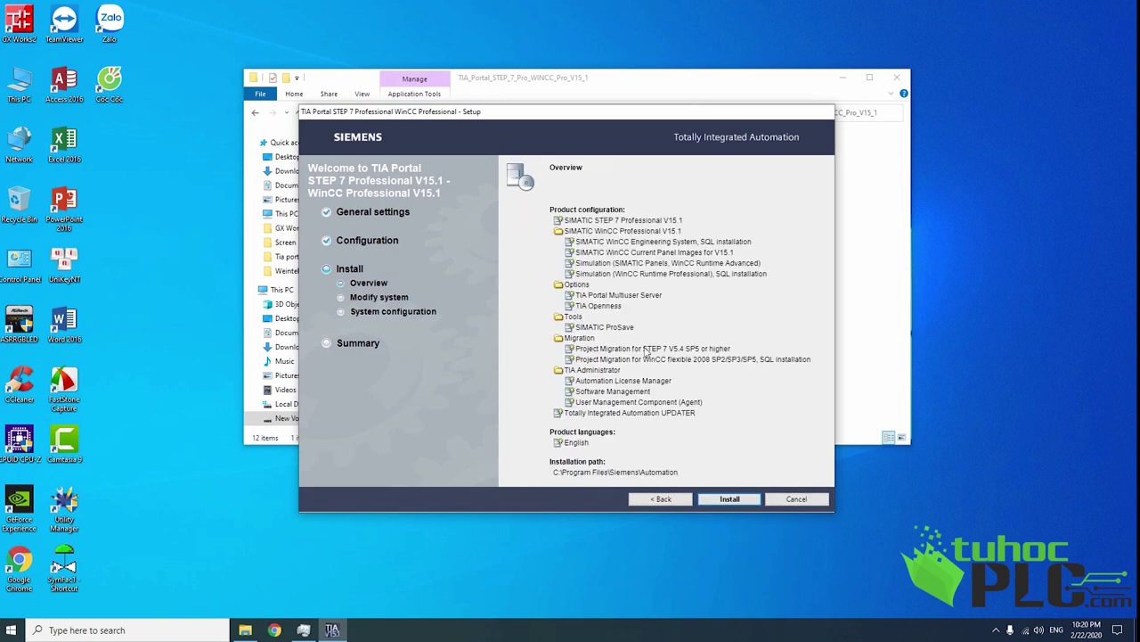
pyautogui.click(730, 499)
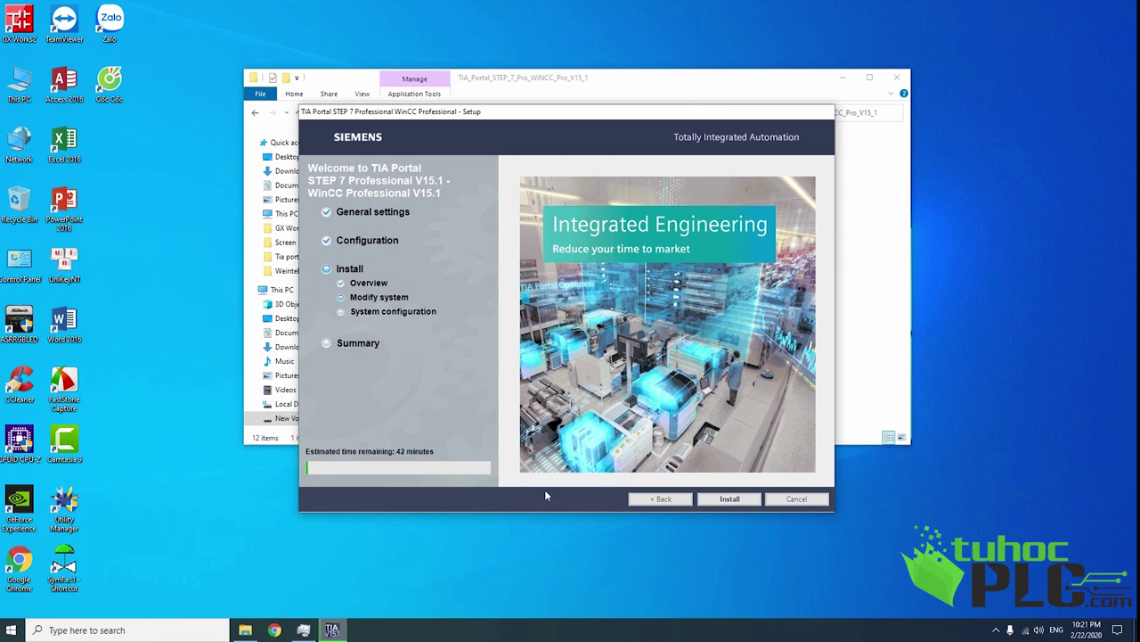
# Step: Check CPU, memory and disk load in Task Manager while the installation runs, and close it
pyautogui.rightClick(464, 630)
pyautogui.click(530, 565)
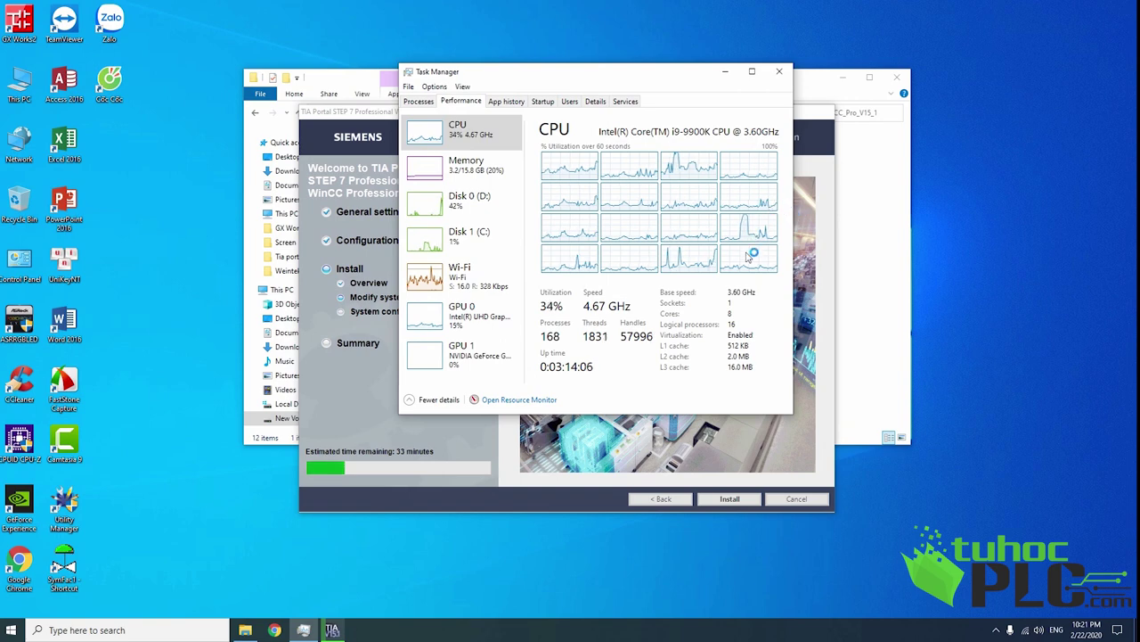
pyautogui.click(778, 72)
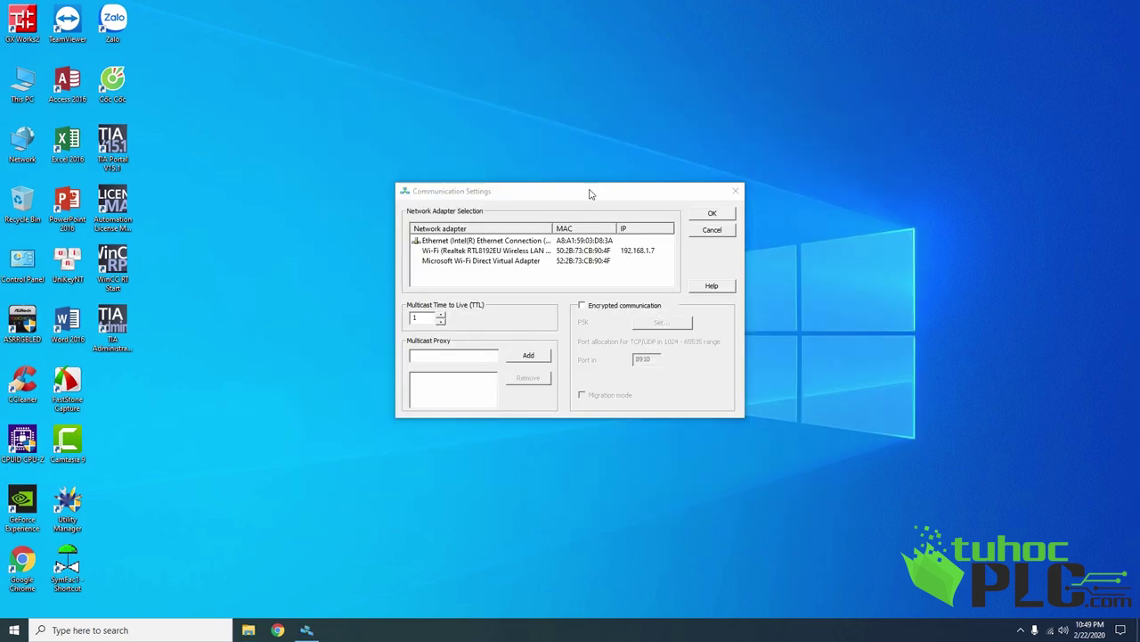
# Step: Confirm the Intel Ethernet connection as network adapter in Communication Settings, and cancel the TIA Software Updater's automatic update dialog
pyautogui.moveTo(591, 190); pyautogui.dragTo(592, 163)
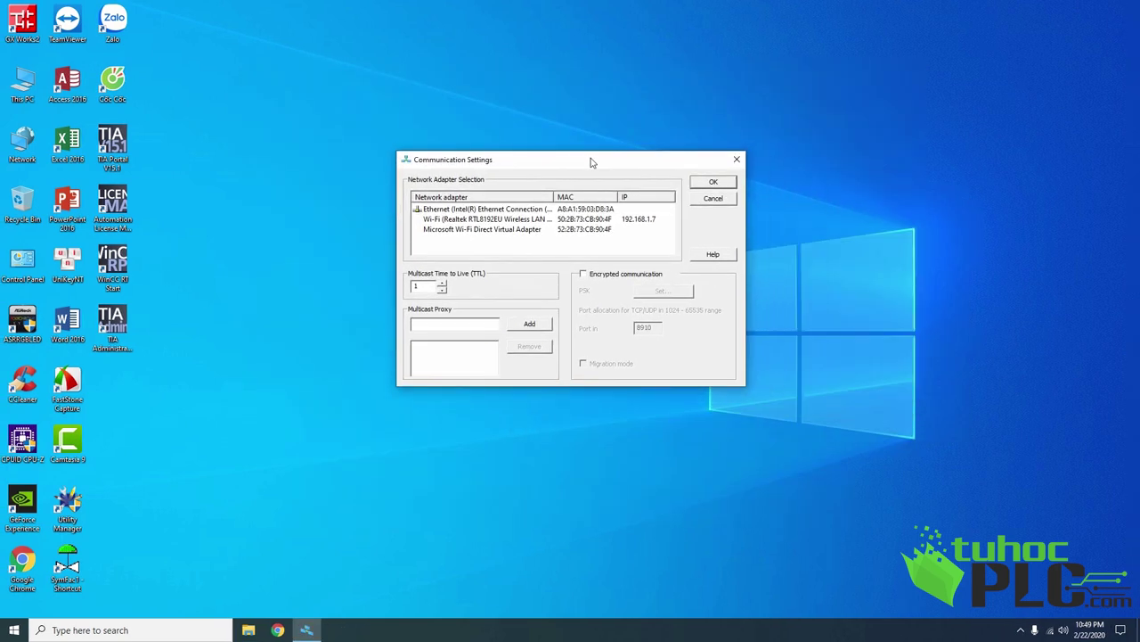
pyautogui.rightClick(851, 178)
pyautogui.click(883, 211)
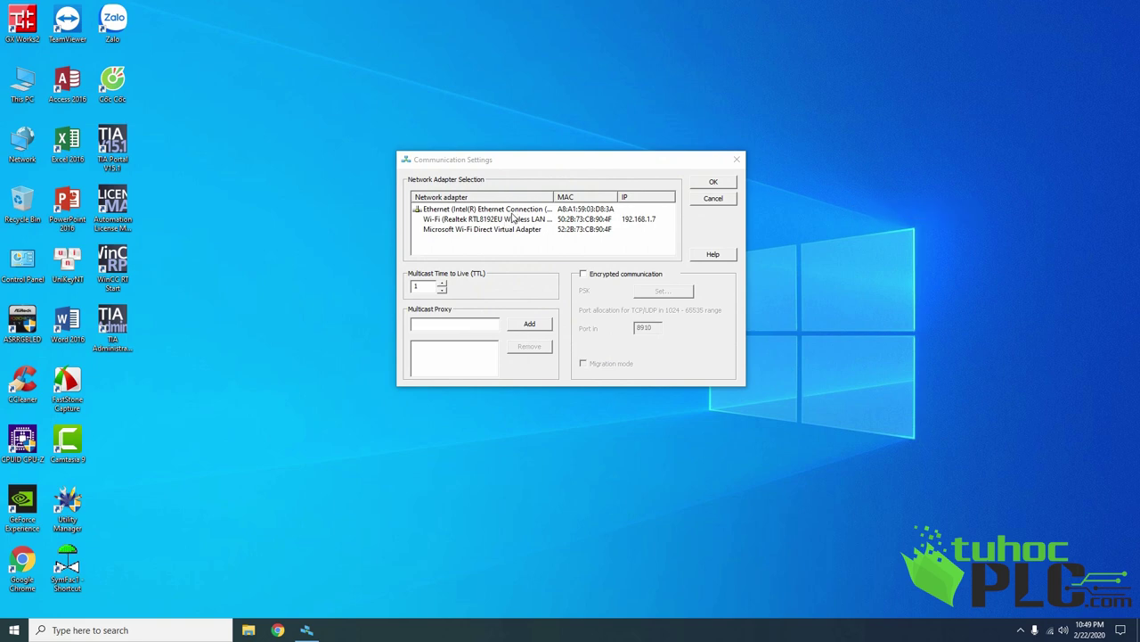
pyautogui.click(459, 210)
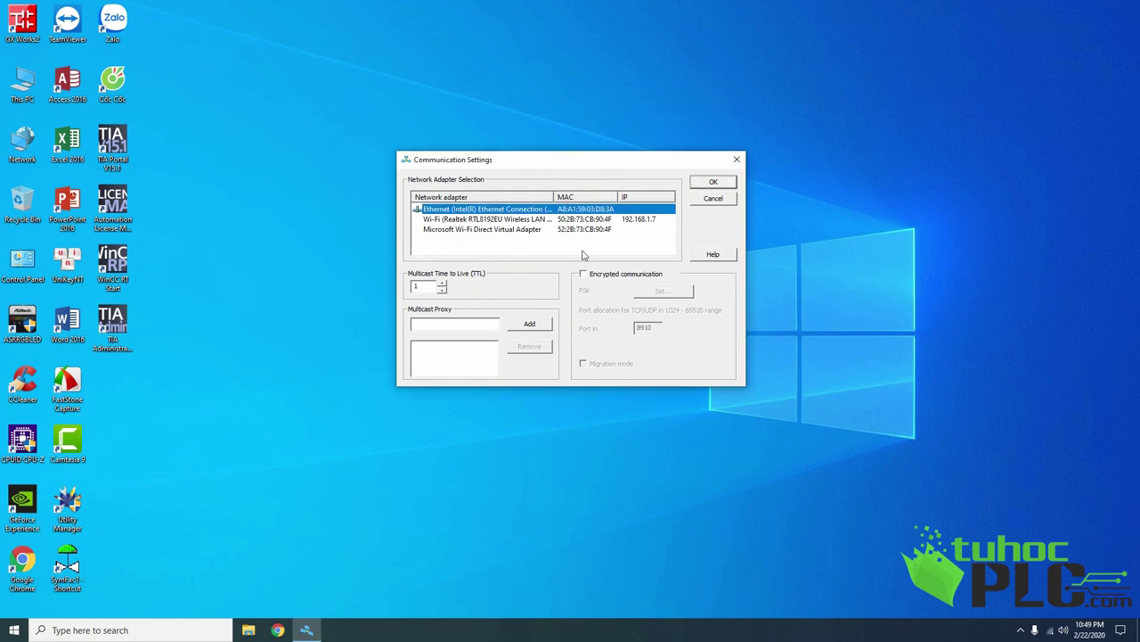
pyautogui.click(487, 219)
pyautogui.click(488, 211)
pyautogui.click(720, 184)
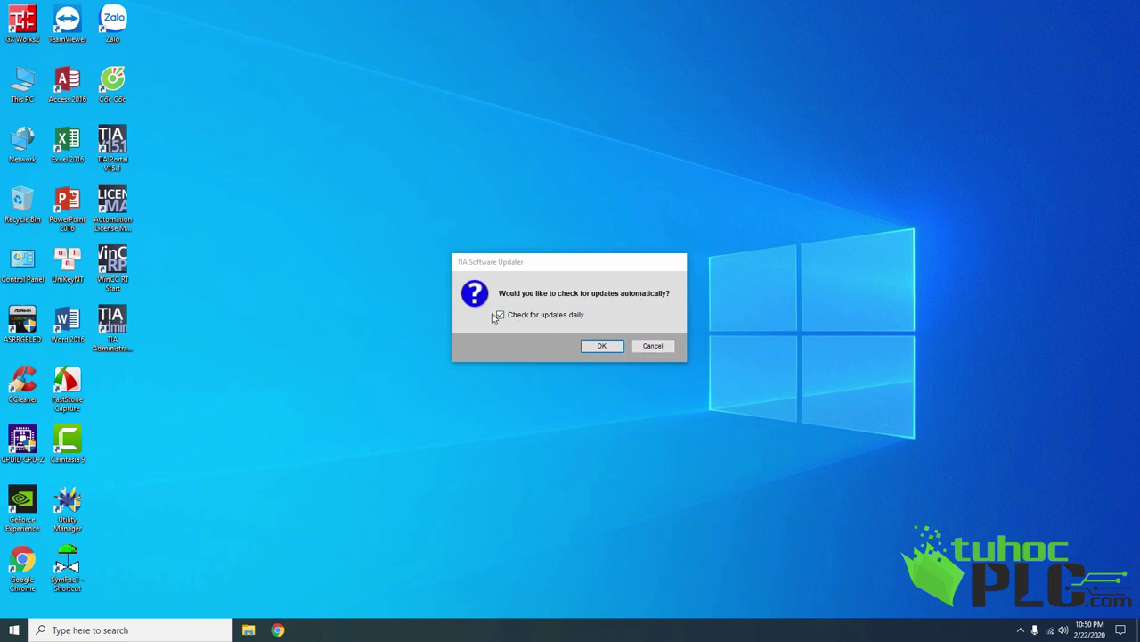
pyautogui.click(653, 346)
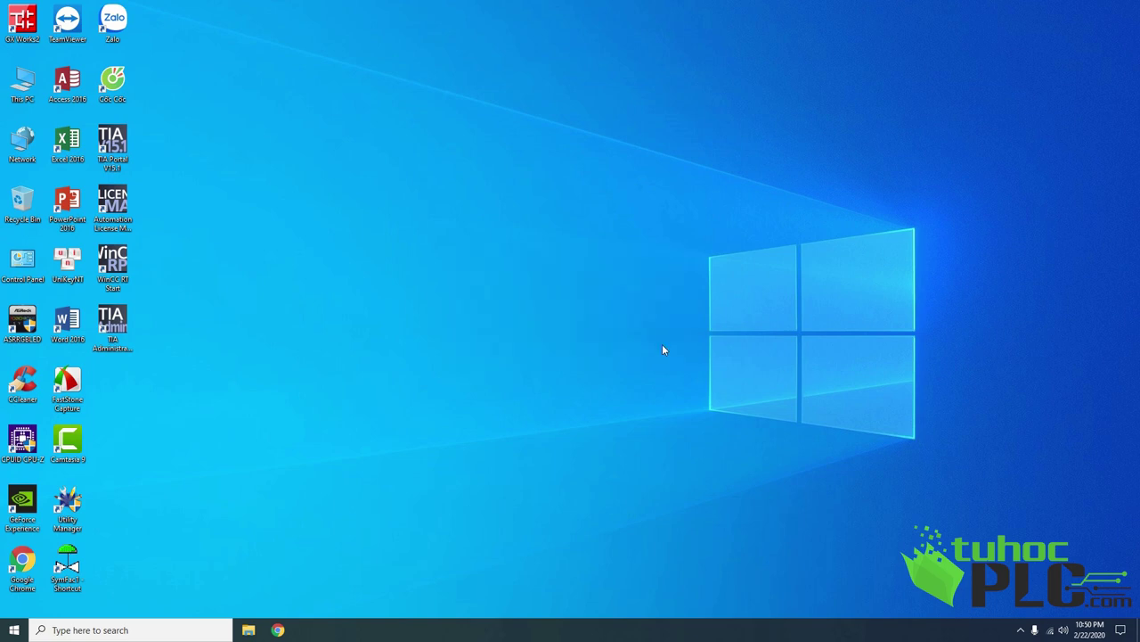
pyautogui.rightClick(499, 146)
pyautogui.click(529, 185)
pyautogui.moveTo(223, 125); pyautogui.dragTo(105, 351)
pyautogui.click(199, 316)
# Step: Open the Tia portal V15 folder under Settup\Siemens on New Volume (D:) in File Explorer
pyautogui.click(249, 630)
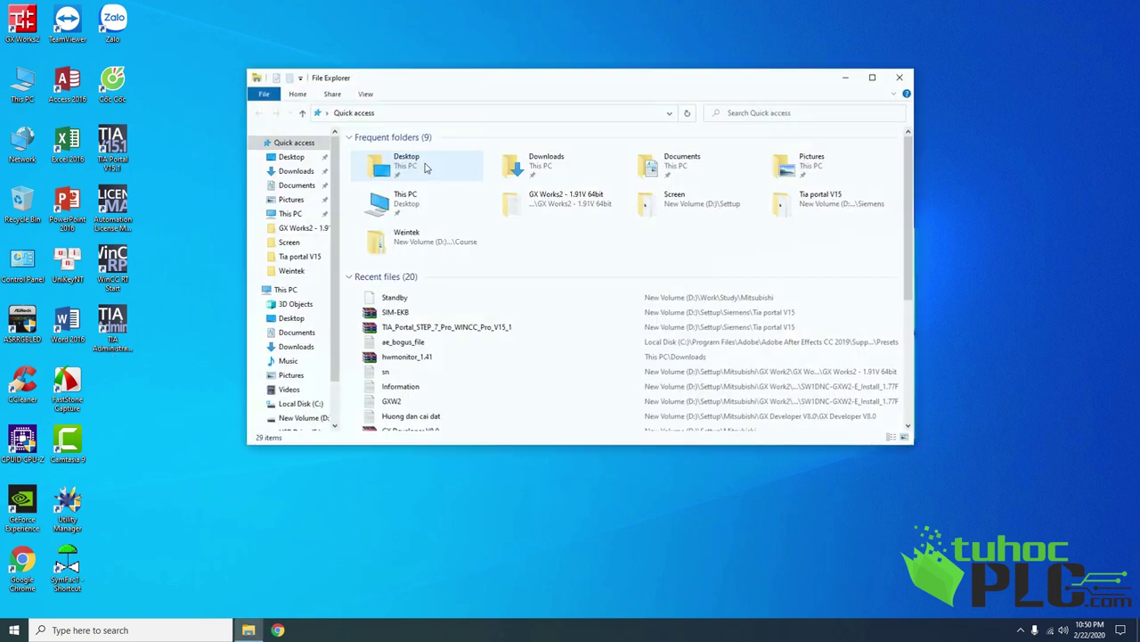
pyautogui.click(306, 418)
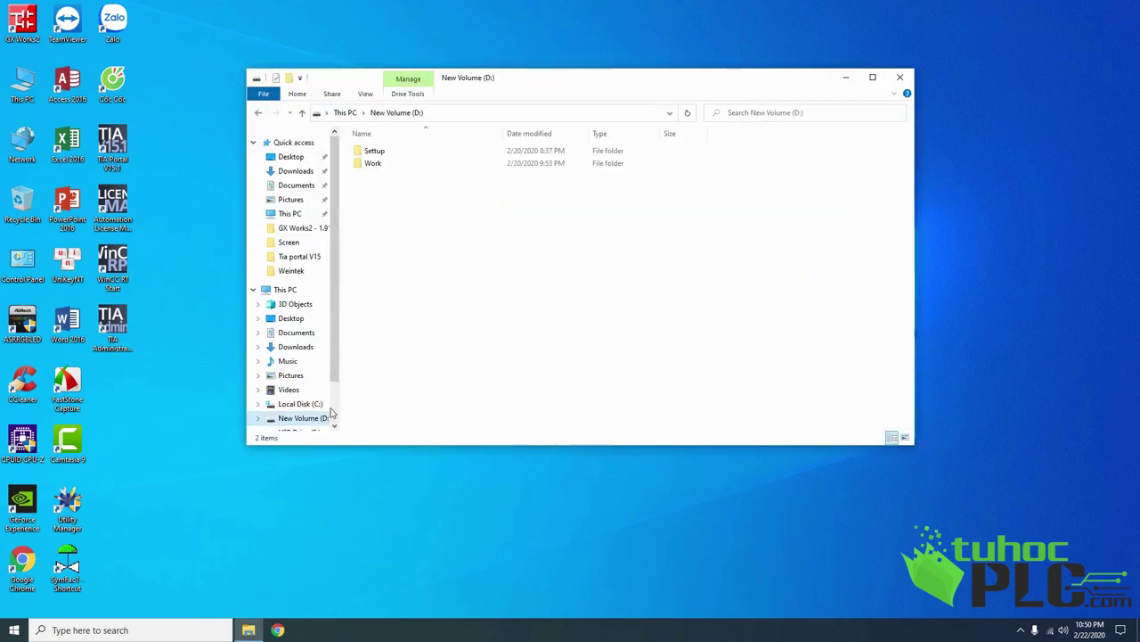
pyautogui.doubleClick(383, 151)
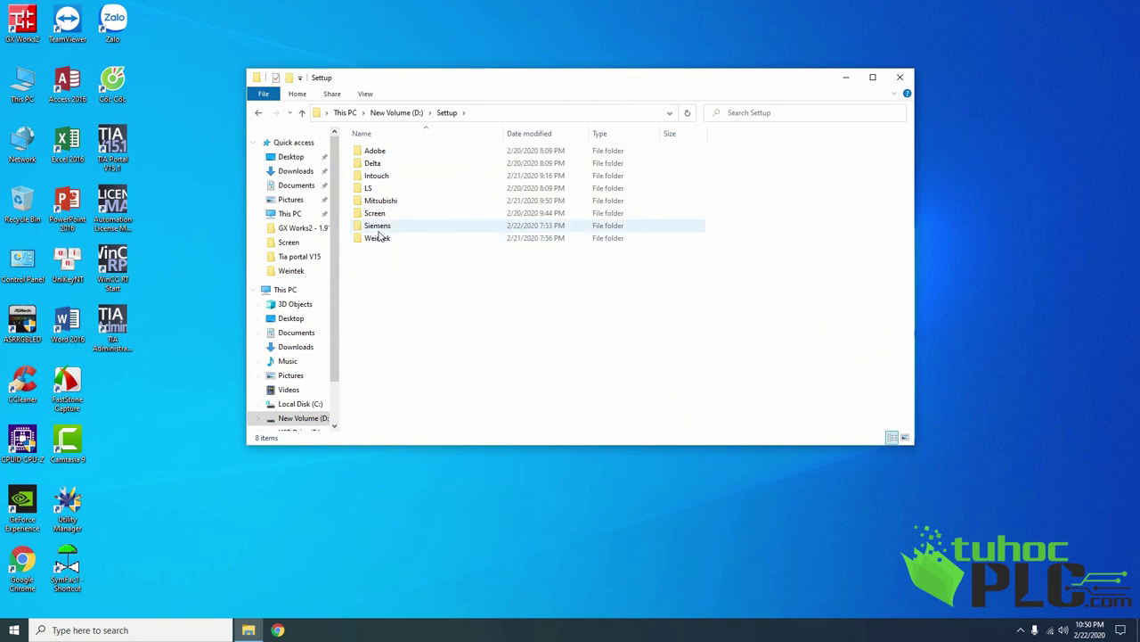
pyautogui.doubleClick(378, 231)
pyautogui.doubleClick(383, 150)
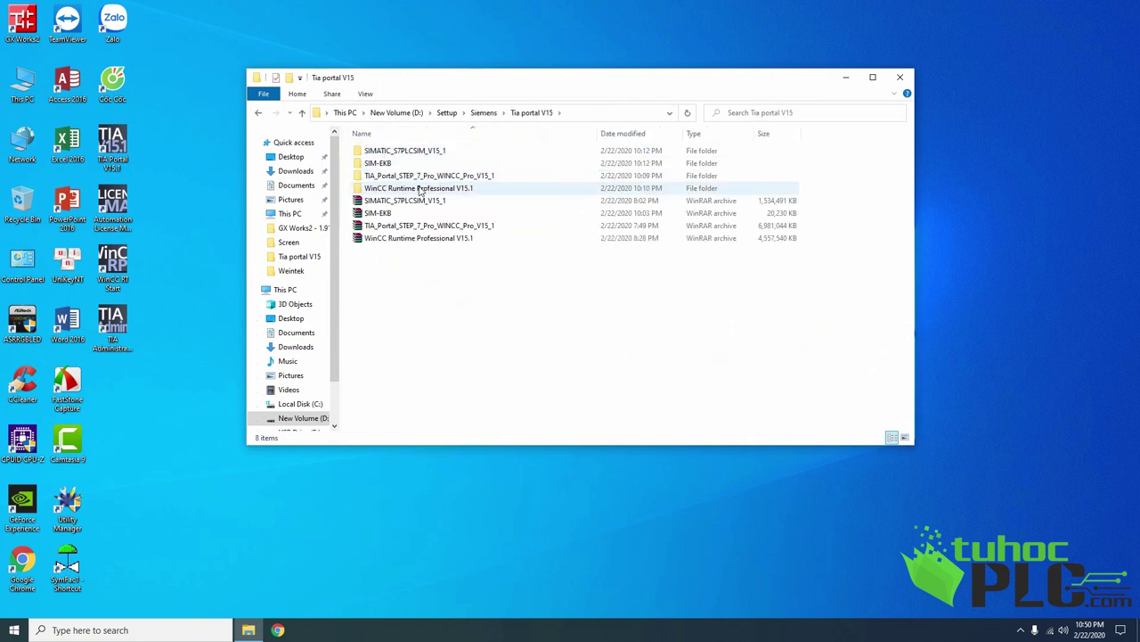
# Step: Open the WinCC Runtime Professional V15.1 folder and the subfolder of the same name inside it
pyautogui.click(406, 178)
pyautogui.click(406, 151)
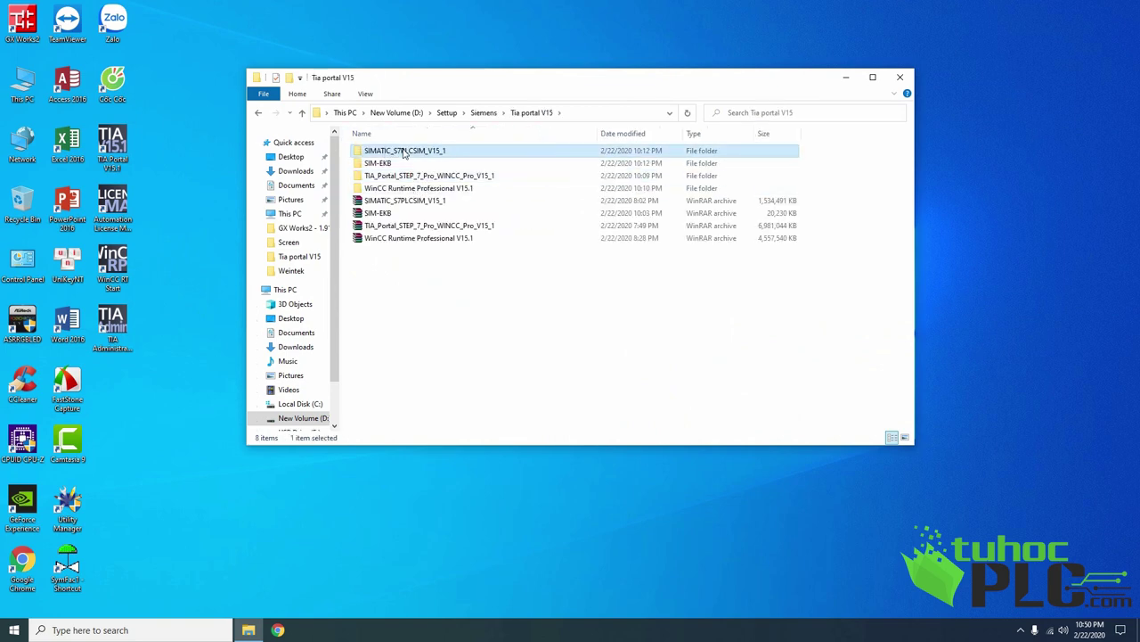
pyautogui.click(408, 189)
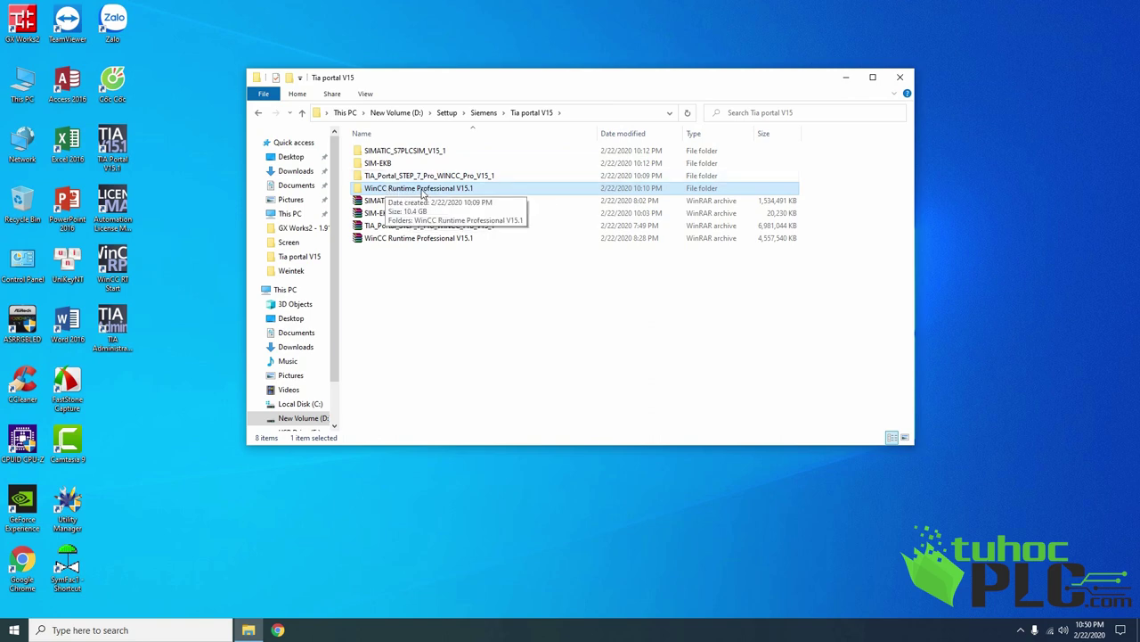
pyautogui.click(413, 151)
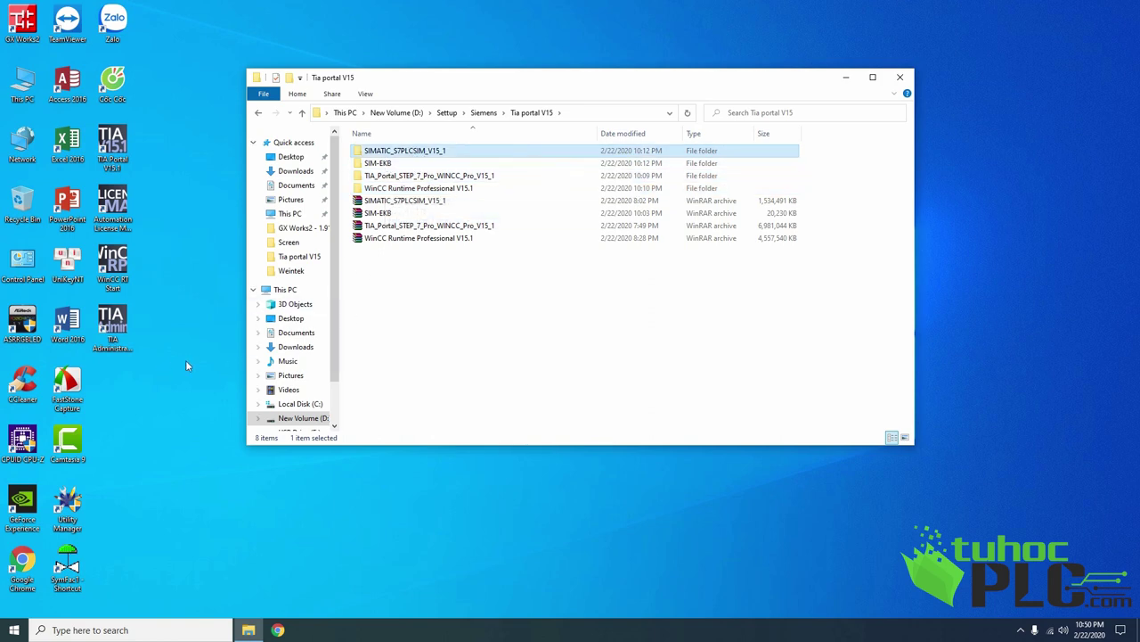
pyautogui.doubleClick(417, 189)
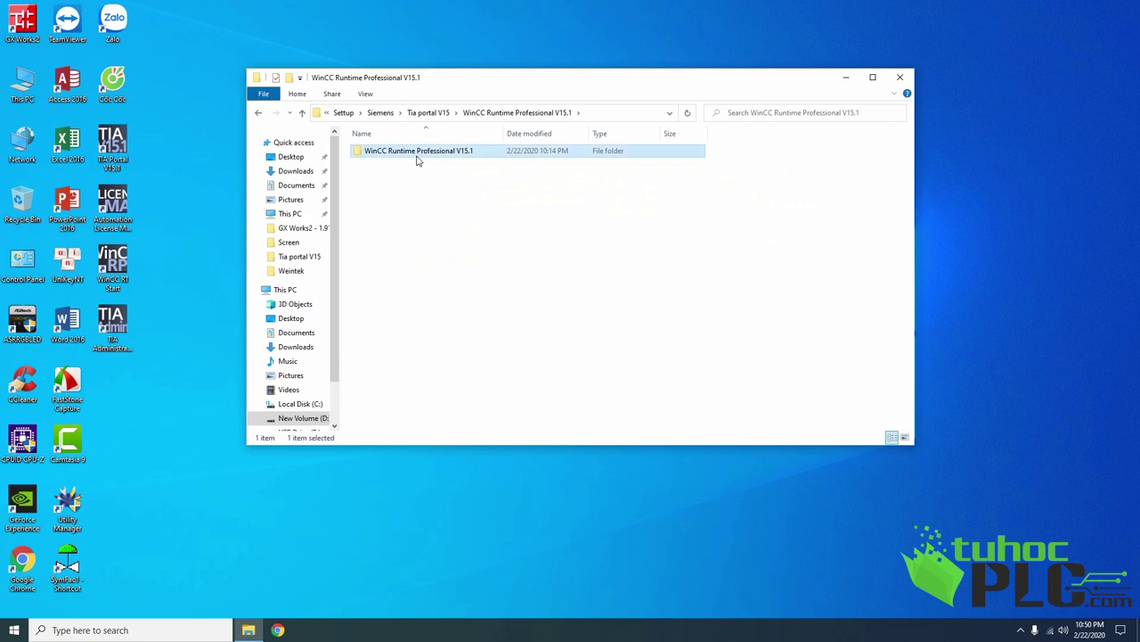
pyautogui.doubleClick(418, 154)
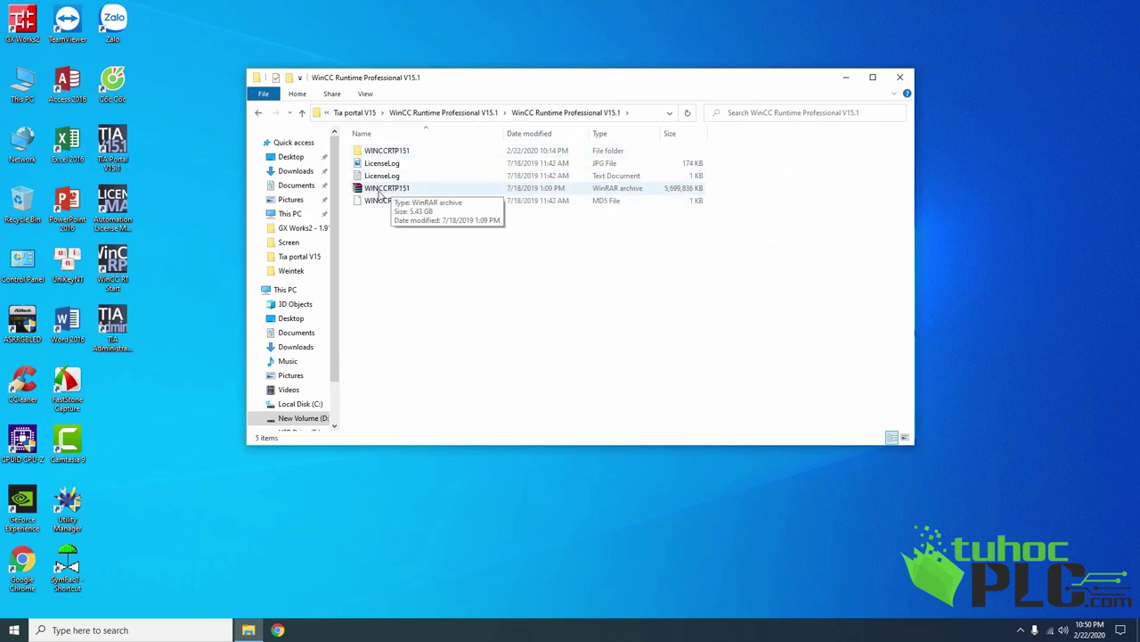
# Step: Try to run the Start application as administrator from the WINCCRTP151 folder on New Volume (D:), and dismiss the error
pyautogui.doubleClick(401, 151)
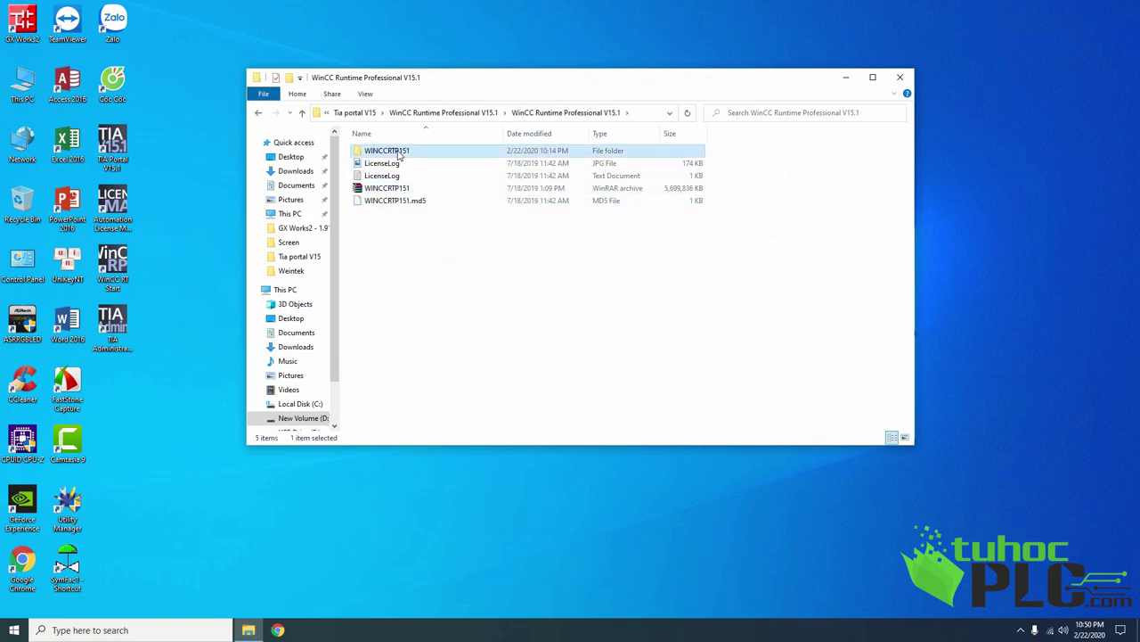
pyautogui.rightClick(389, 302)
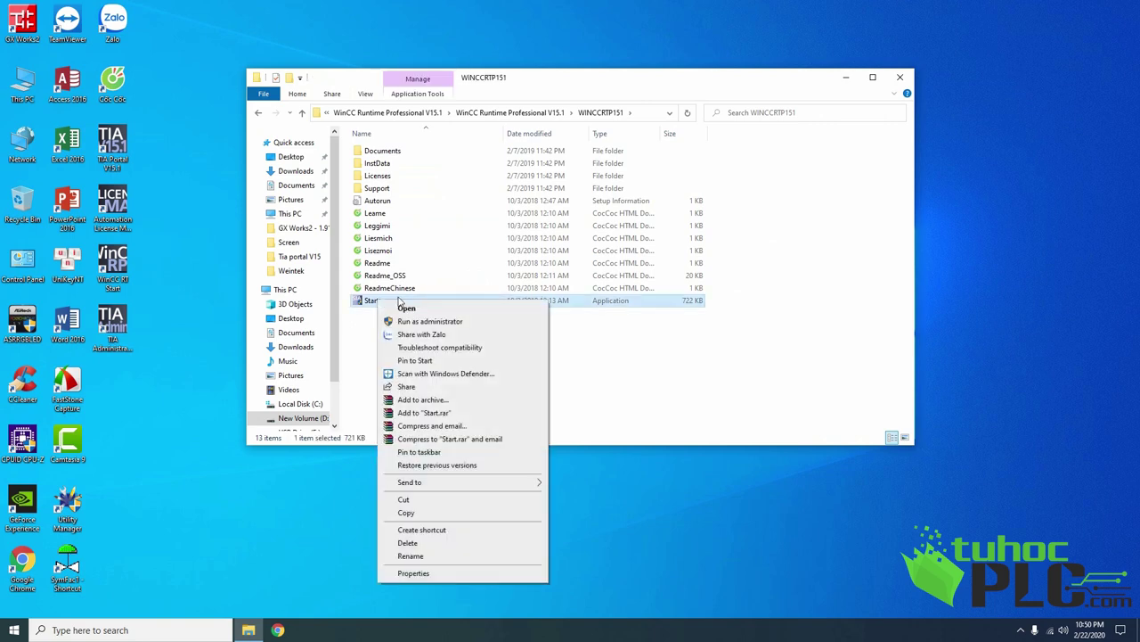
pyautogui.click(419, 322)
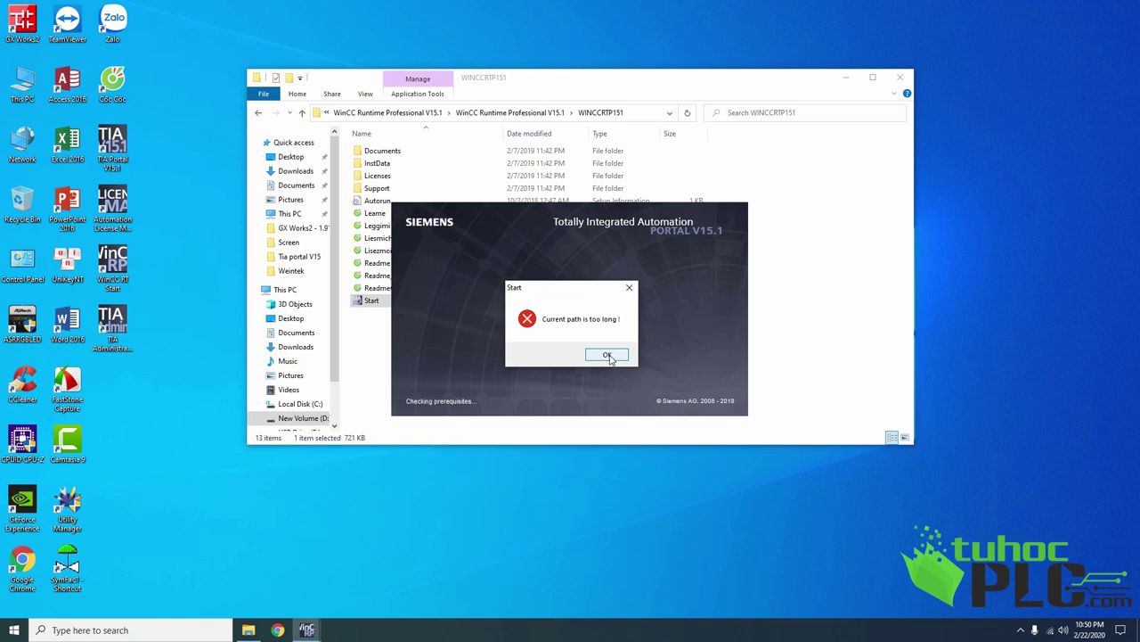
pyautogui.click(609, 358)
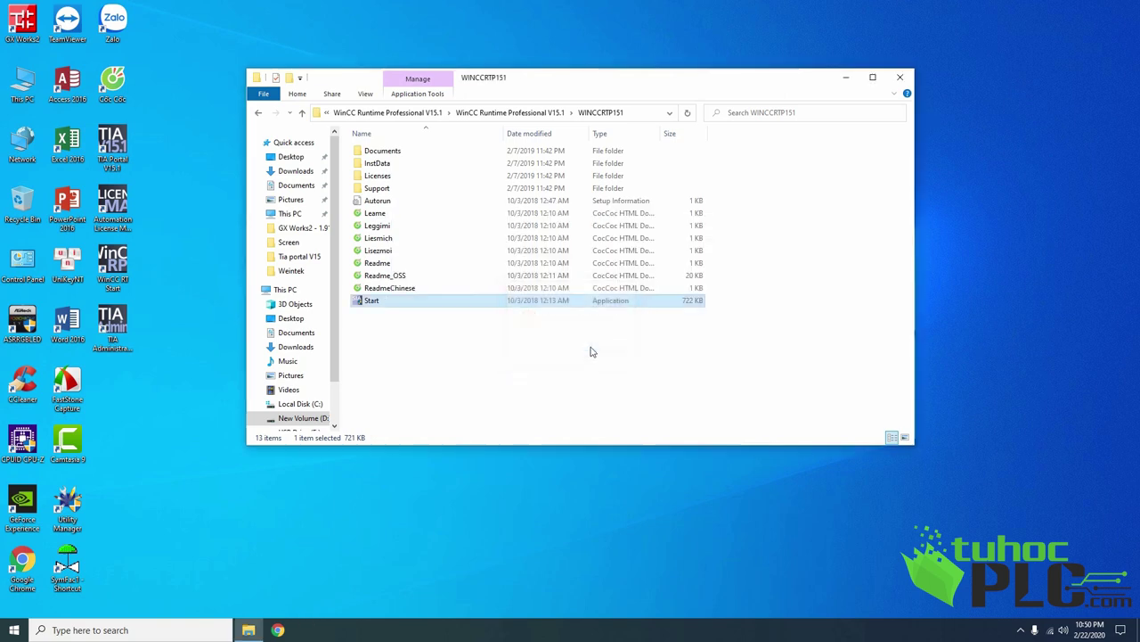
# Step: Copy the WINCCRTP151 folder to the desktop and close the File Explorer window
pyautogui.click(301, 112)
pyautogui.rightClick(385, 153)
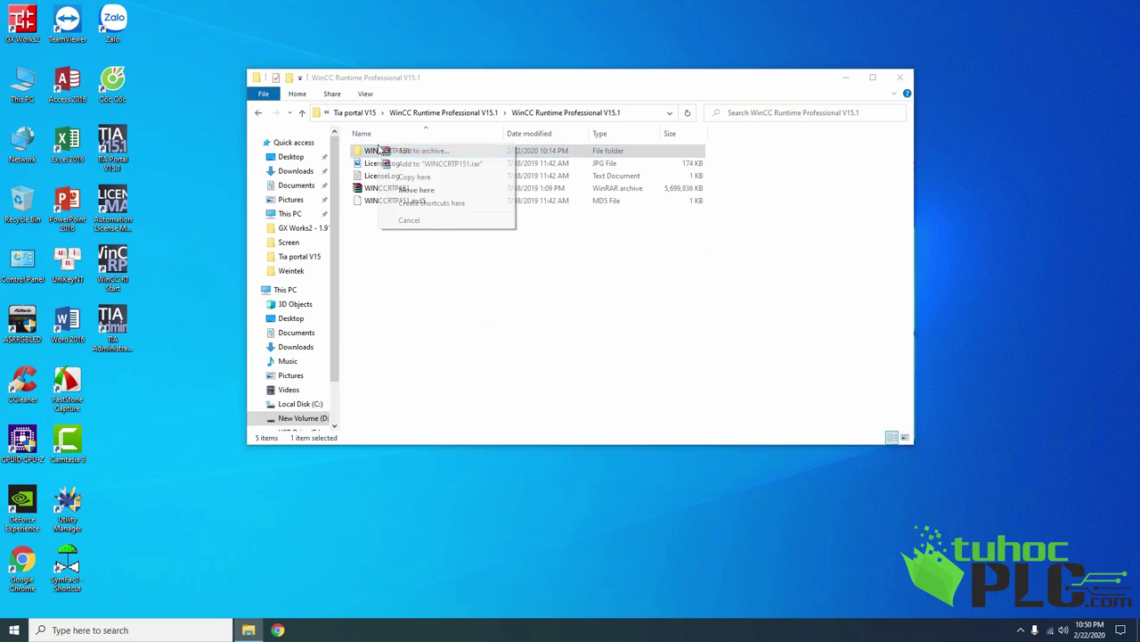
pyautogui.click(490, 327)
pyautogui.click(387, 151)
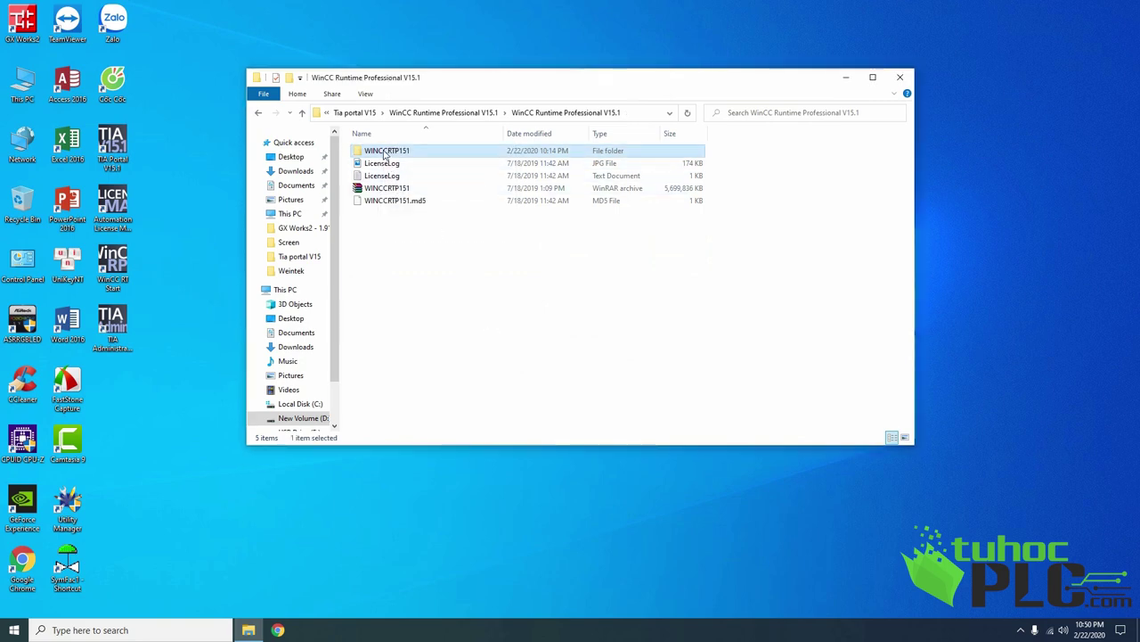
pyautogui.rightClick(385, 151)
pyautogui.click(412, 367)
pyautogui.click(900, 76)
pyautogui.rightClick(441, 120)
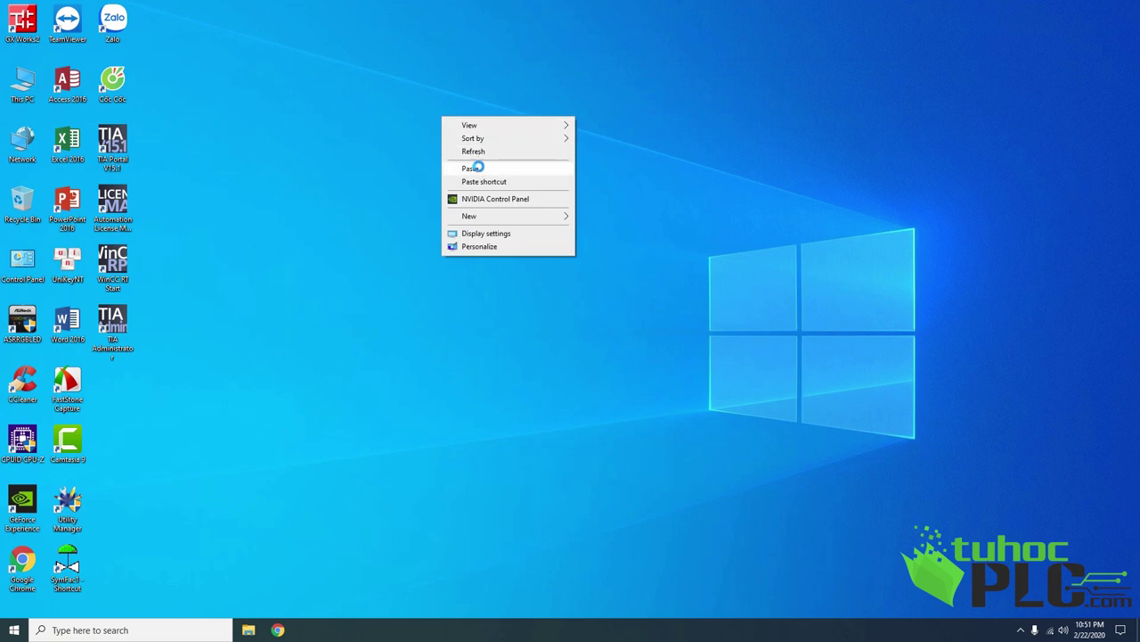
pyautogui.click(469, 165)
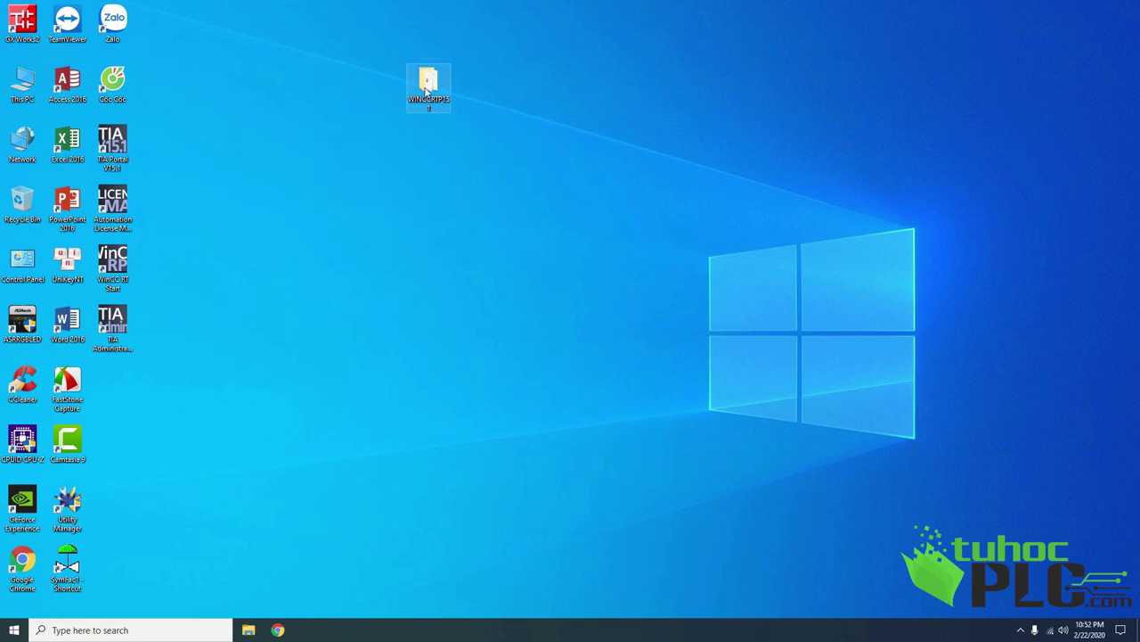
# Step: Run the Start application as administrator from the WINCCRTP151 folder on the desktop
pyautogui.doubleClick(427, 87)
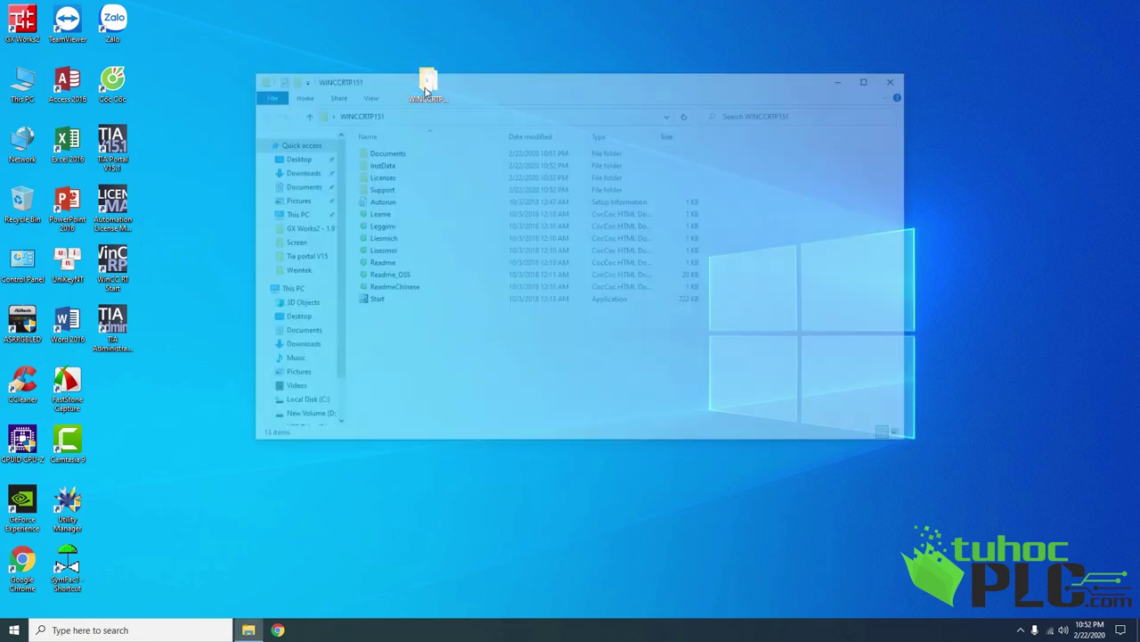
pyautogui.click(371, 300)
pyautogui.rightClick(373, 301)
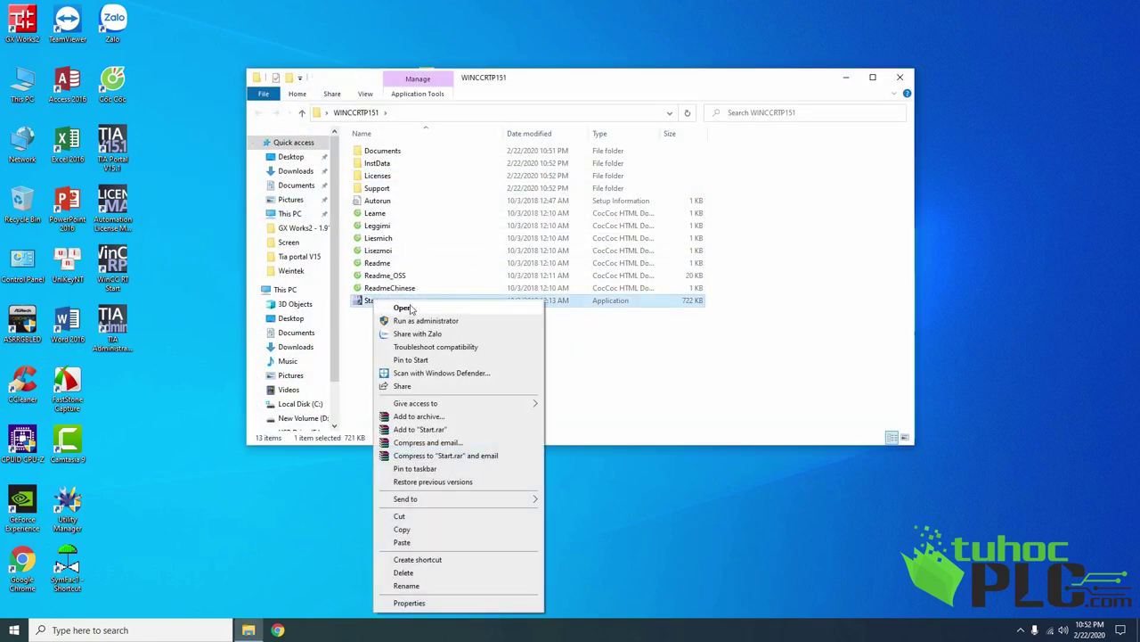
pyautogui.click(419, 318)
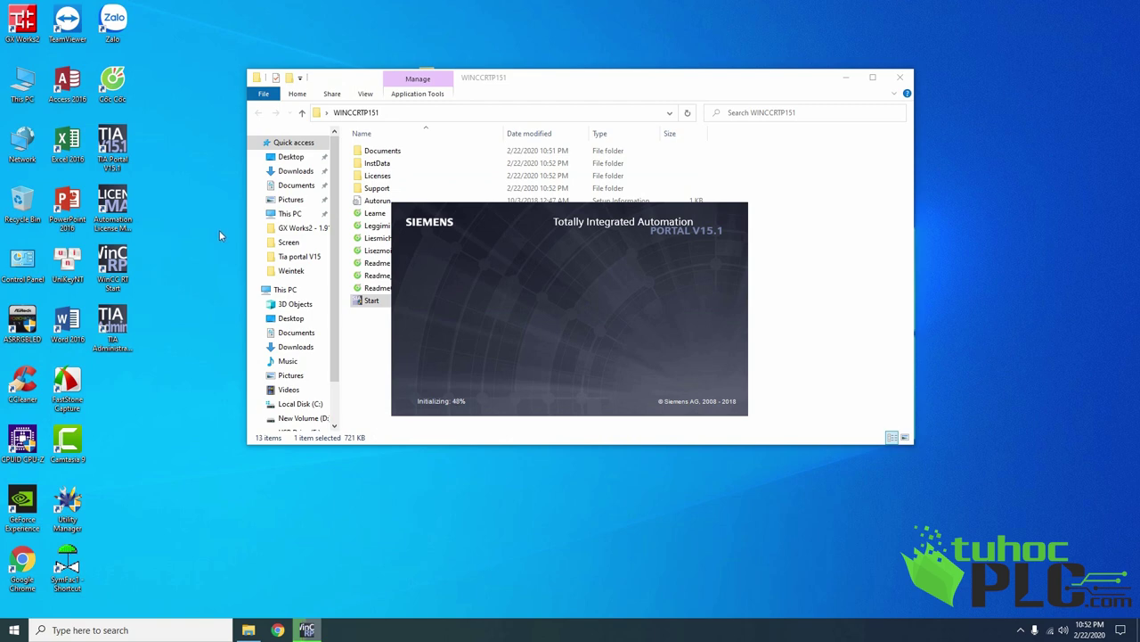
pyautogui.rightClick(956, 196)
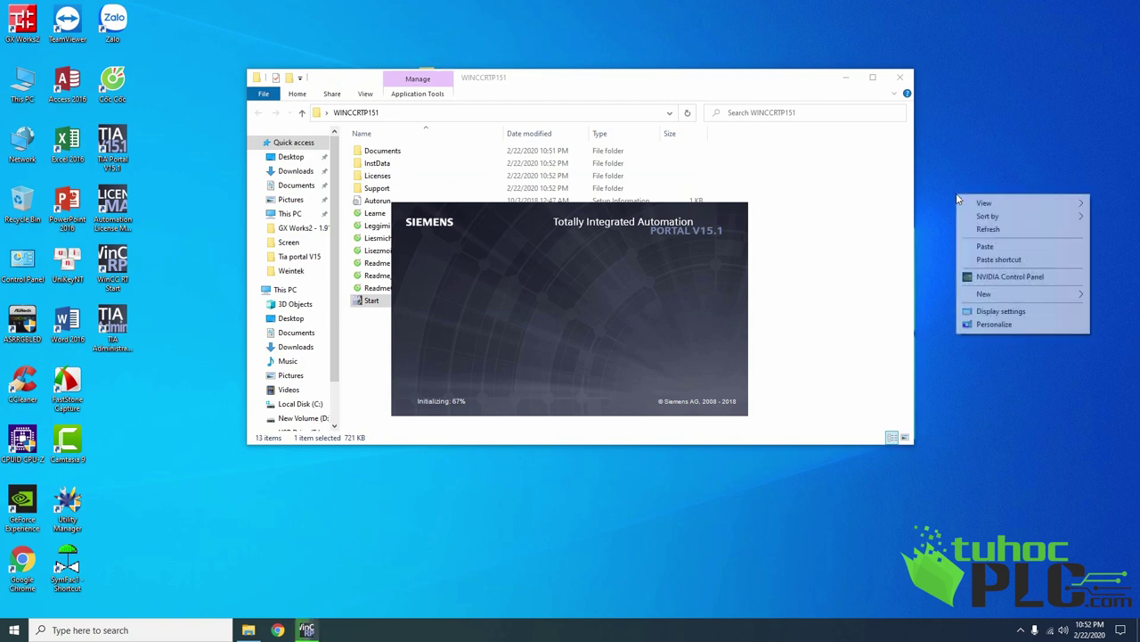
pyautogui.click(980, 229)
pyautogui.rightClick(957, 179)
pyautogui.click(970, 215)
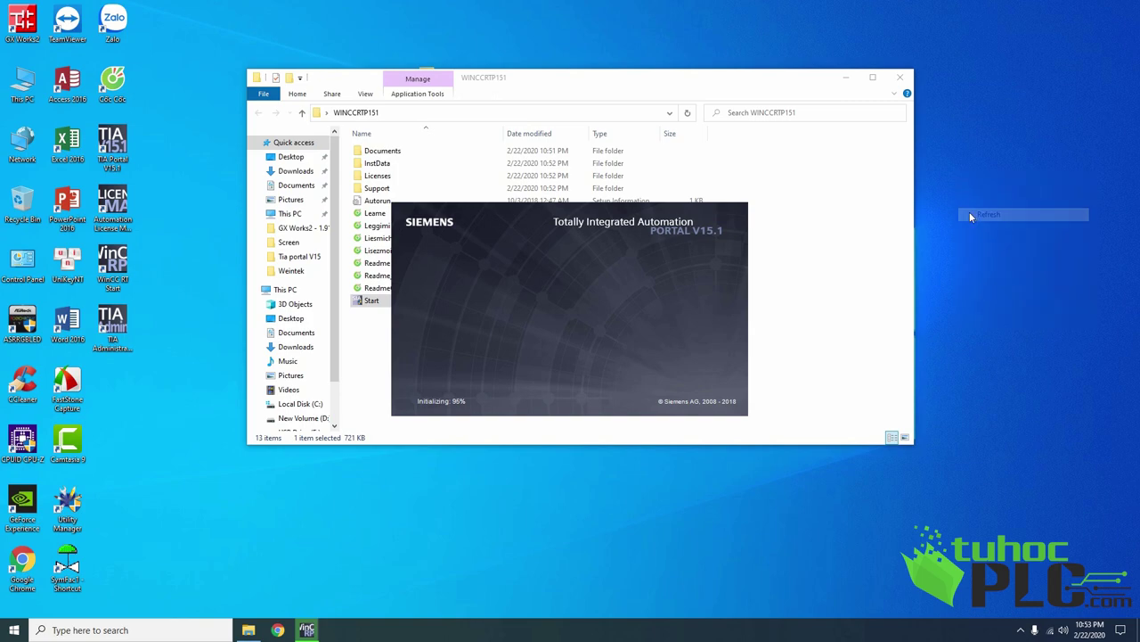
# Step: Minimize File Explorer and continue the WinCC Runtime Professional setup with English as installation language and the Typical feature selection
pyautogui.click(846, 79)
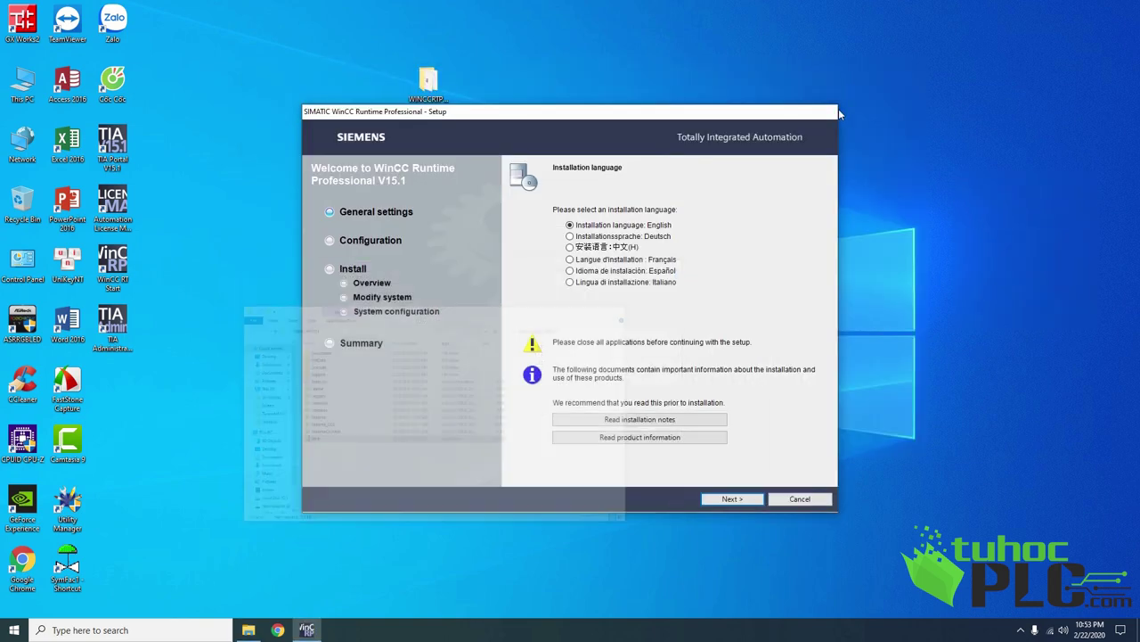
pyautogui.click(749, 507)
pyautogui.click(748, 506)
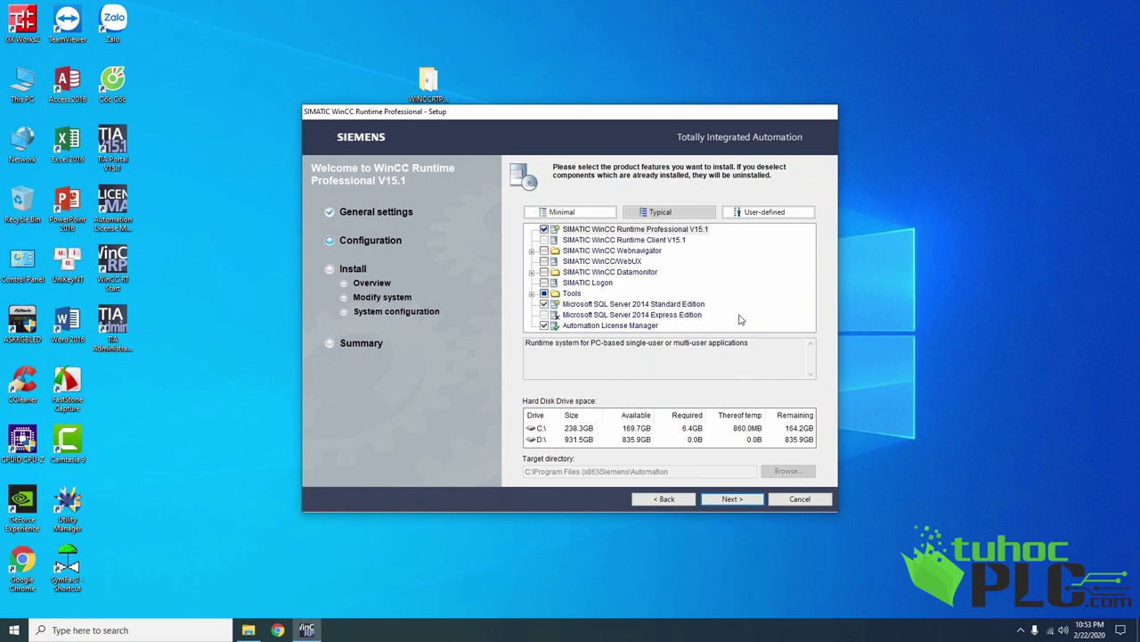
pyautogui.click(598, 430)
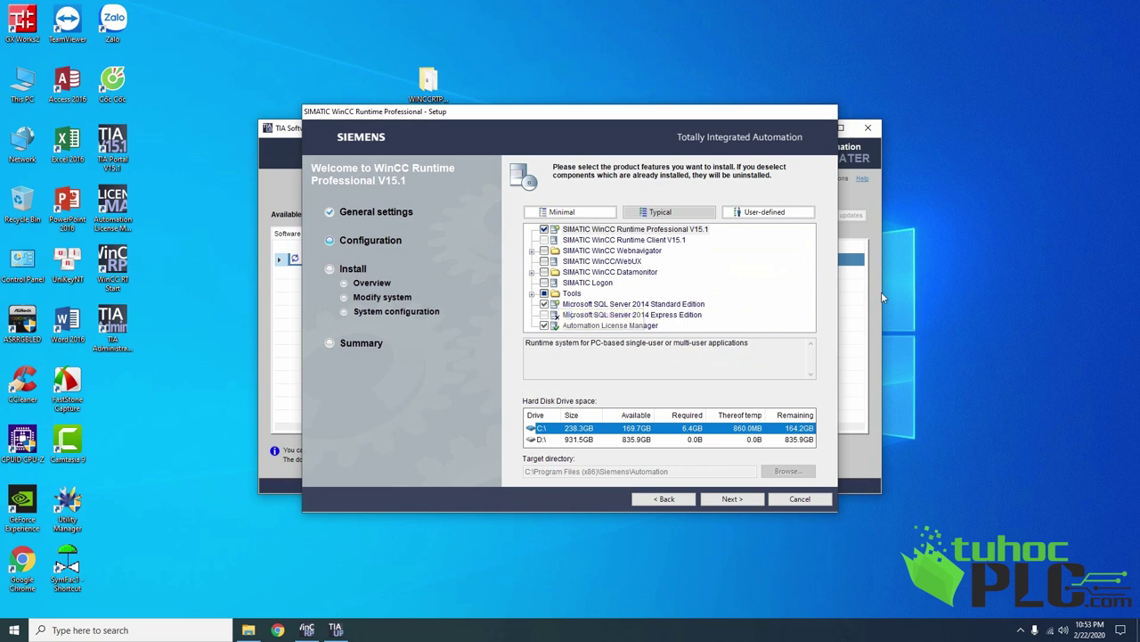
pyautogui.click(747, 505)
# Step: Accept the license terms and the security and permissions settings, and start the WinCC Runtime Professional V15.1 installation
pyautogui.click(527, 457)
pyautogui.click(527, 469)
pyautogui.click(749, 501)
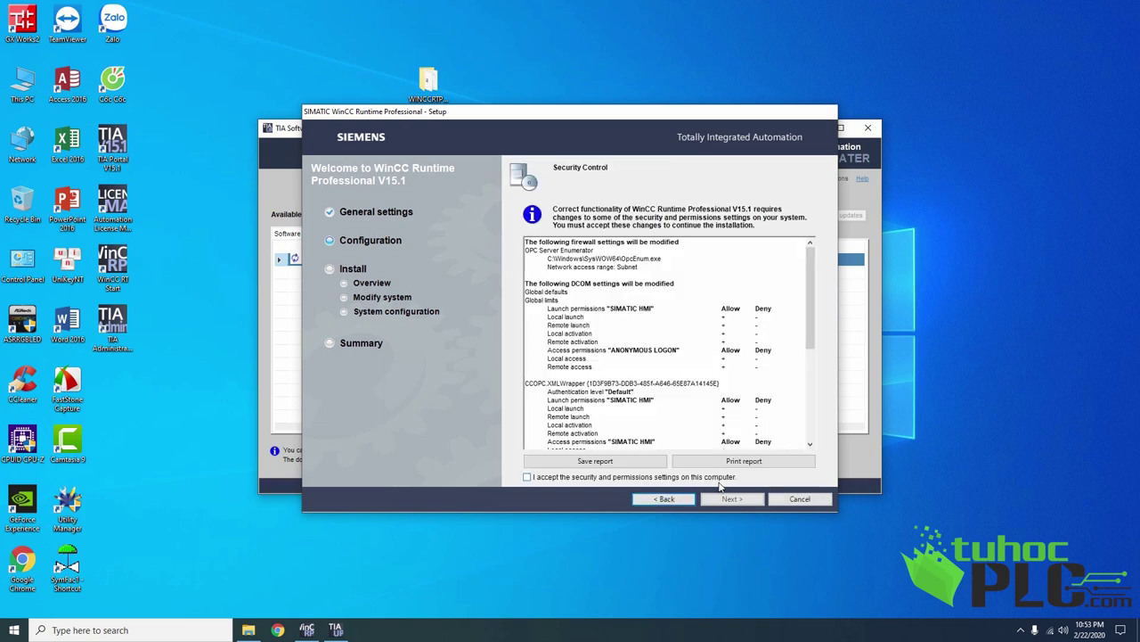
pyautogui.click(526, 477)
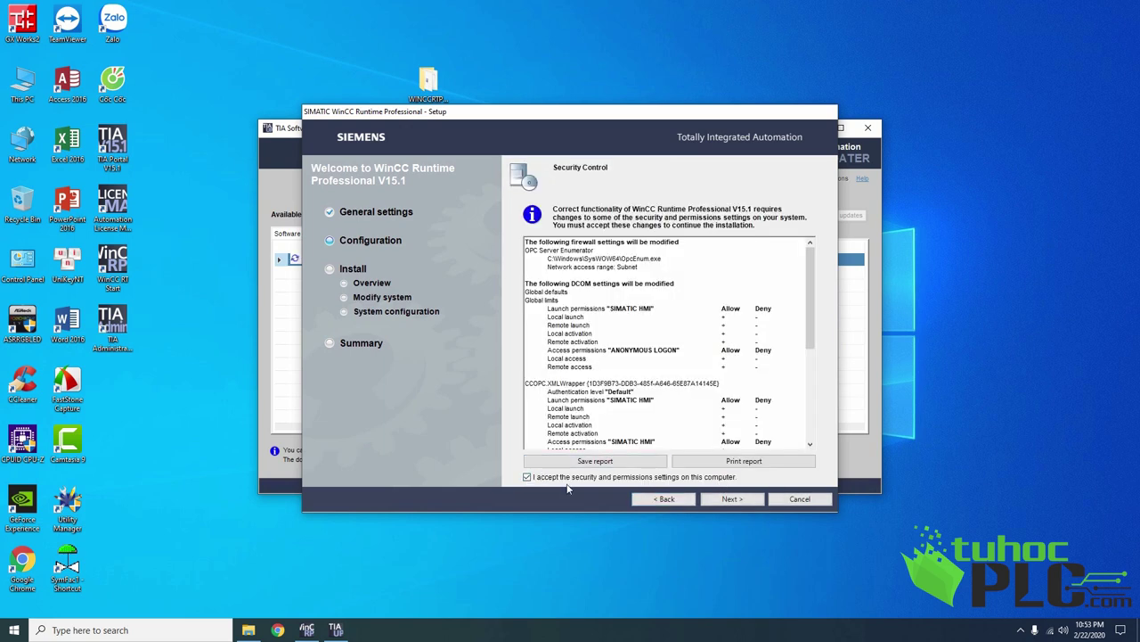
pyautogui.click(732, 500)
pyautogui.click(735, 500)
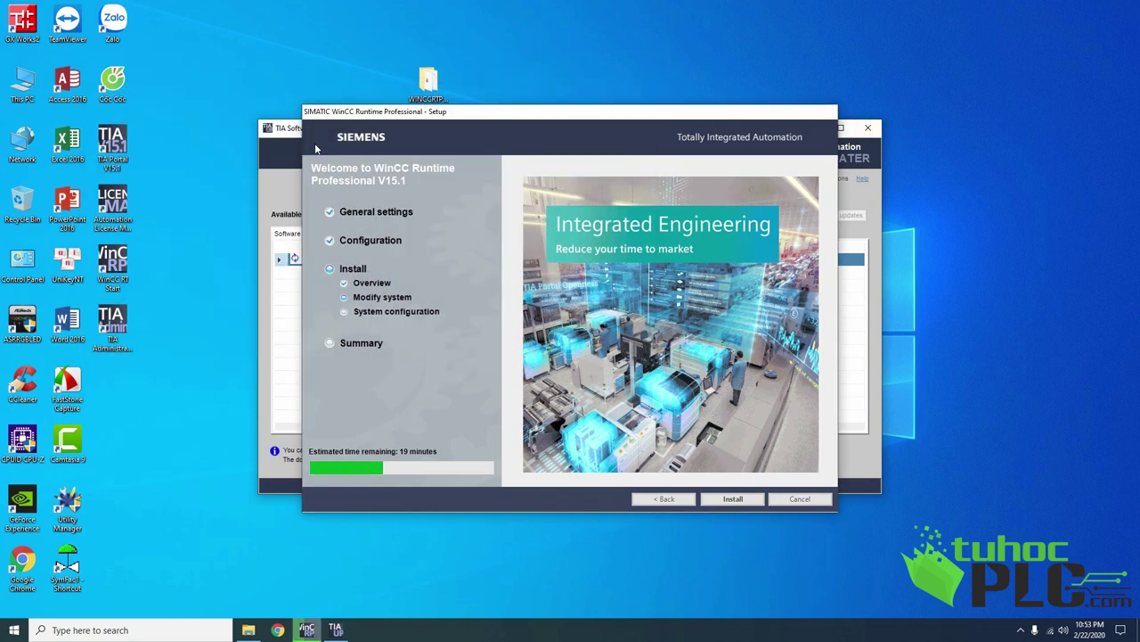
# Step: Bring the TIA Software Updater window to the front and close it while the installation runs
pyautogui.click(288, 131)
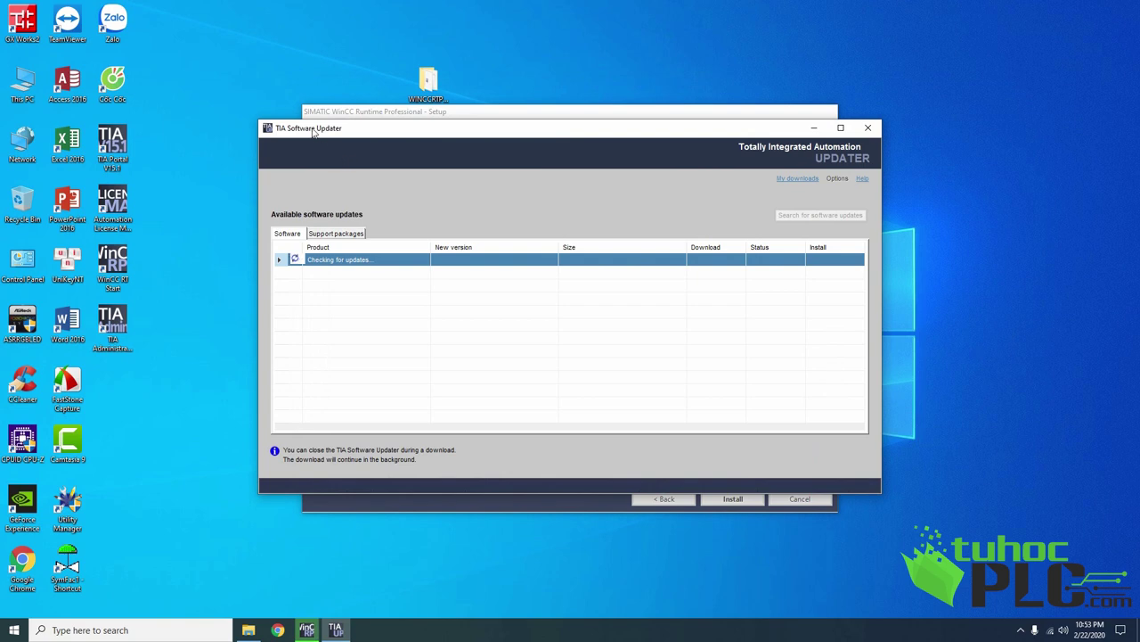
pyautogui.click(868, 127)
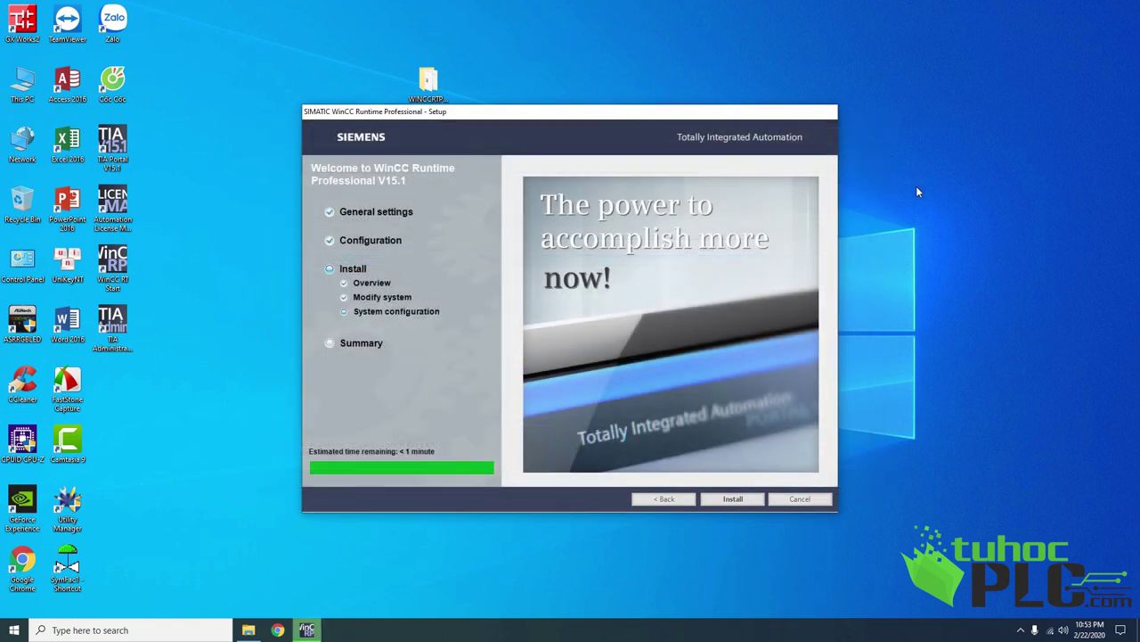
pyautogui.rightClick(935, 177)
pyautogui.click(962, 208)
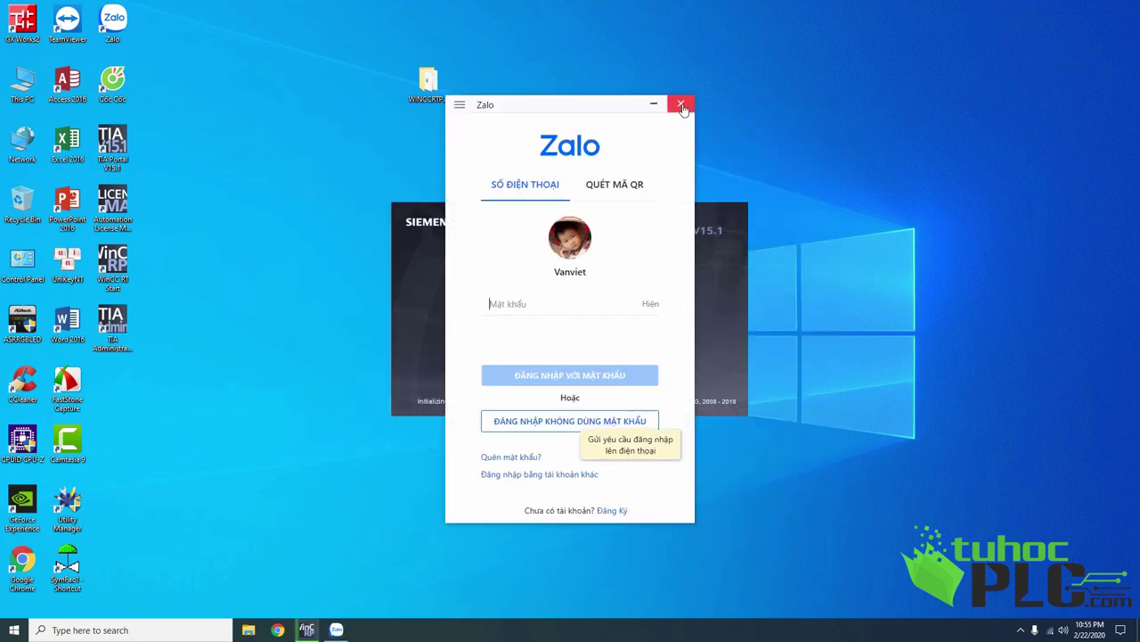
# Step: Close the Zalo login window covering the setup's splash screen
pyautogui.click(681, 104)
pyautogui.click(586, 344)
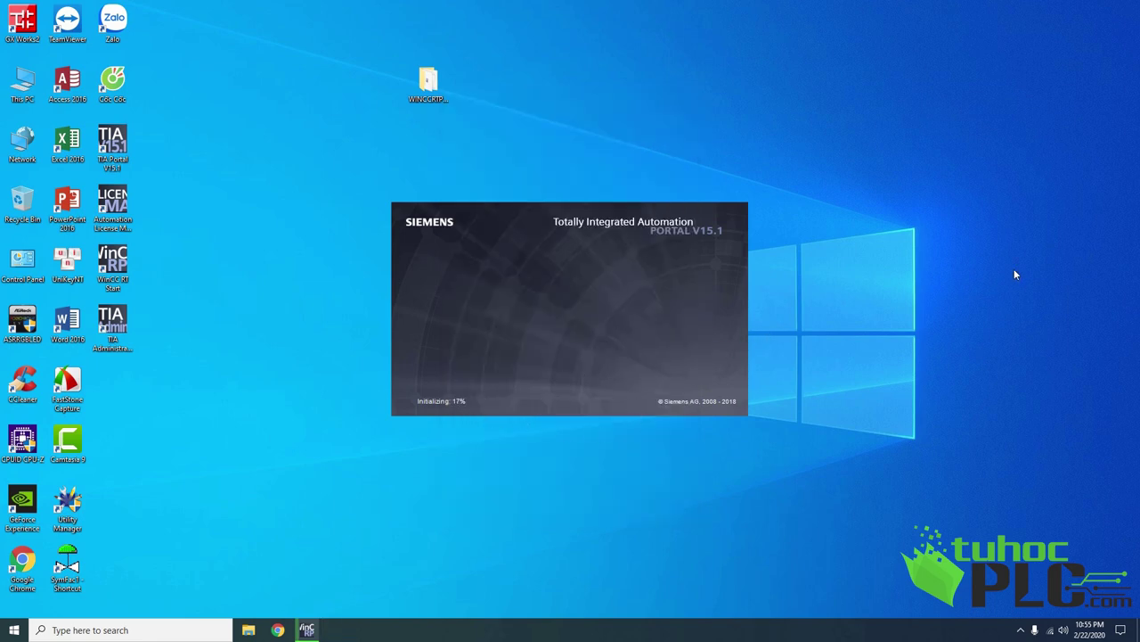
pyautogui.rightClick(924, 229)
pyautogui.click(962, 265)
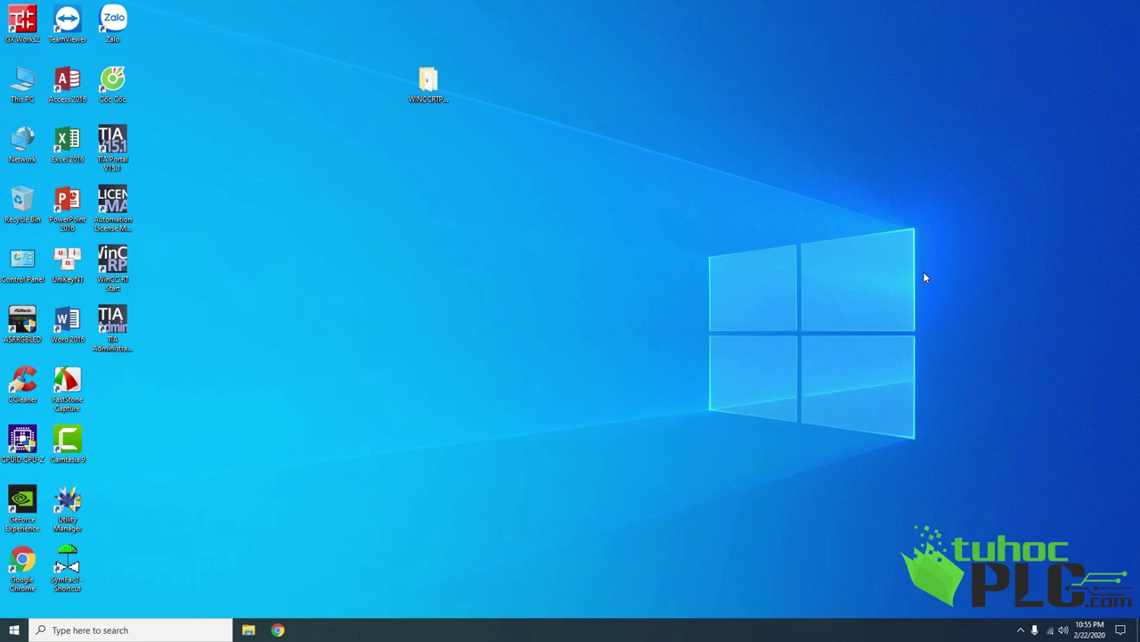
pyautogui.rightClick(966, 263)
pyautogui.click(986, 295)
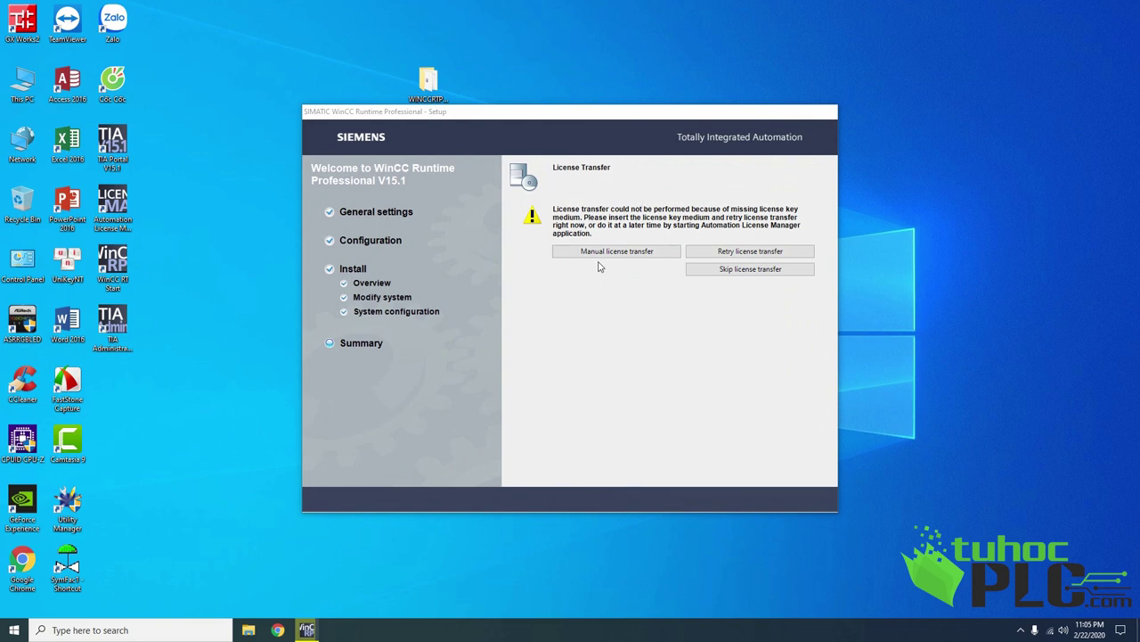
# Step: Skip the license transfer and finish the WinCC Runtime Professional setup with the search for product updates turned off
pyautogui.click(751, 273)
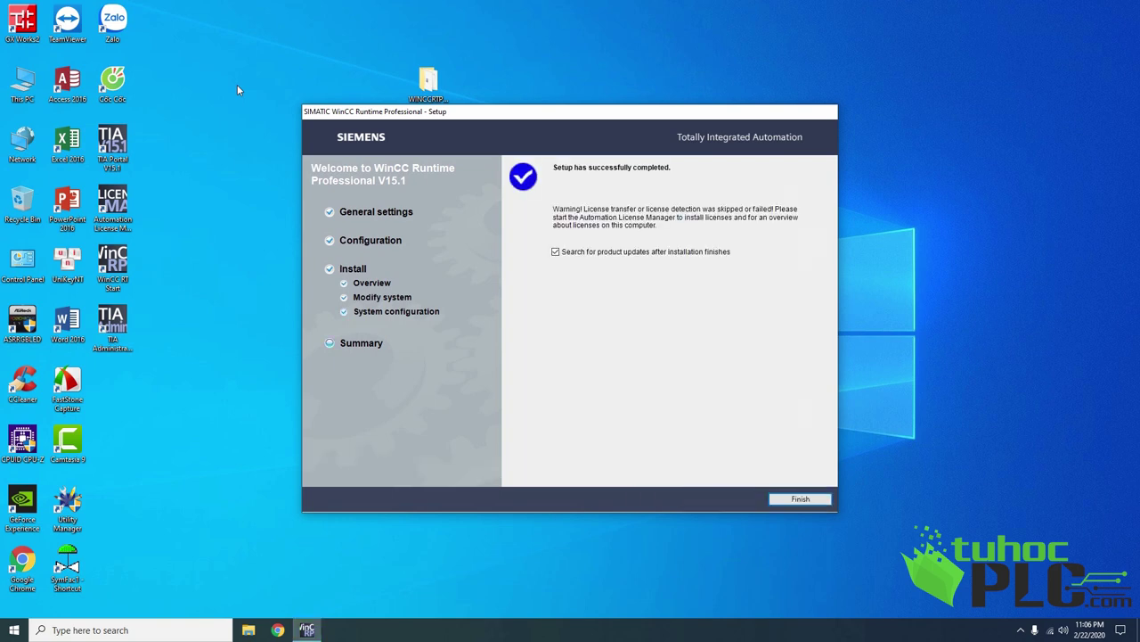
pyautogui.click(556, 253)
pyautogui.click(801, 499)
pyautogui.rightClick(419, 174)
pyautogui.click(449, 208)
pyautogui.rightClick(276, 182)
pyautogui.click(326, 219)
pyautogui.rightClick(242, 184)
pyautogui.click(277, 221)
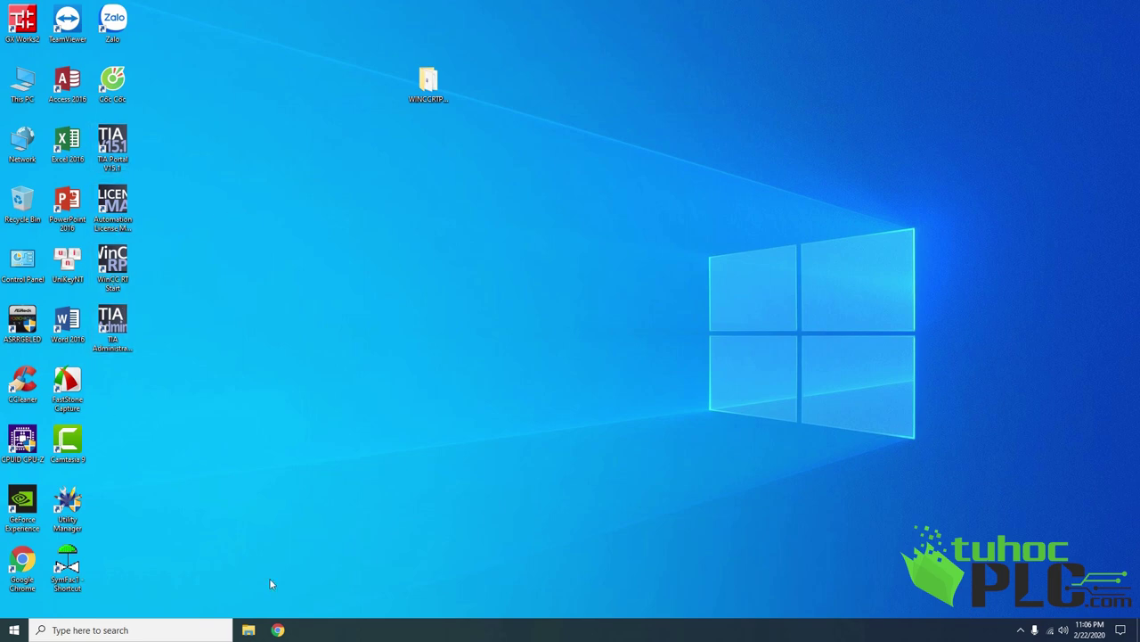
# Step: Open the Tia portal V15 folder under Settup\Siemens on New Volume (D:) in a new File Explorer window
pyautogui.click(249, 630)
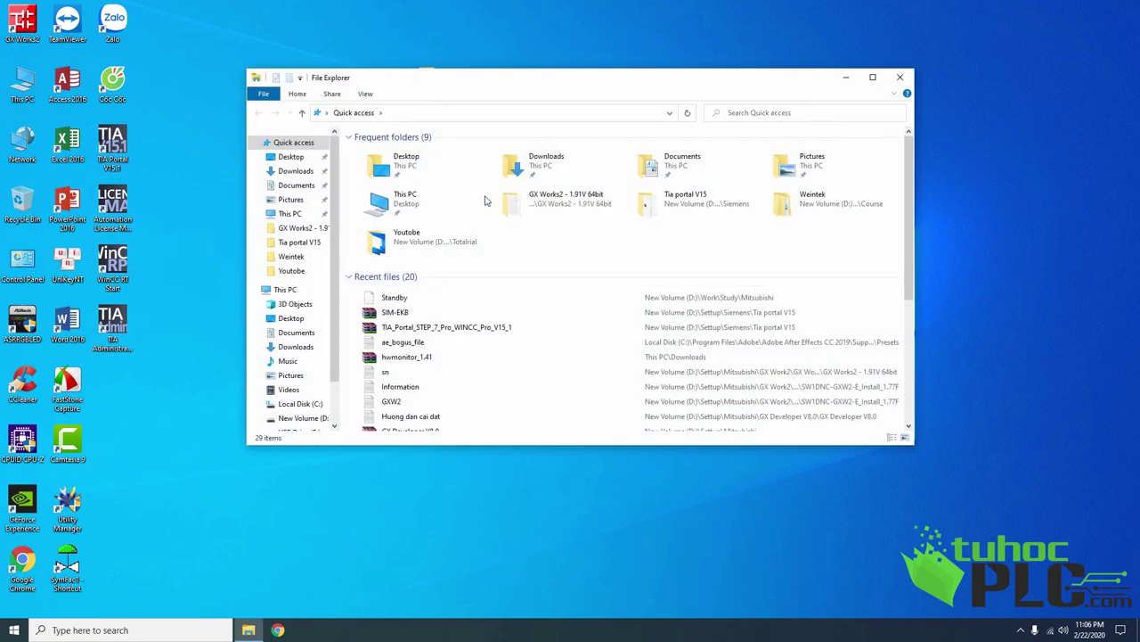
pyautogui.click(305, 419)
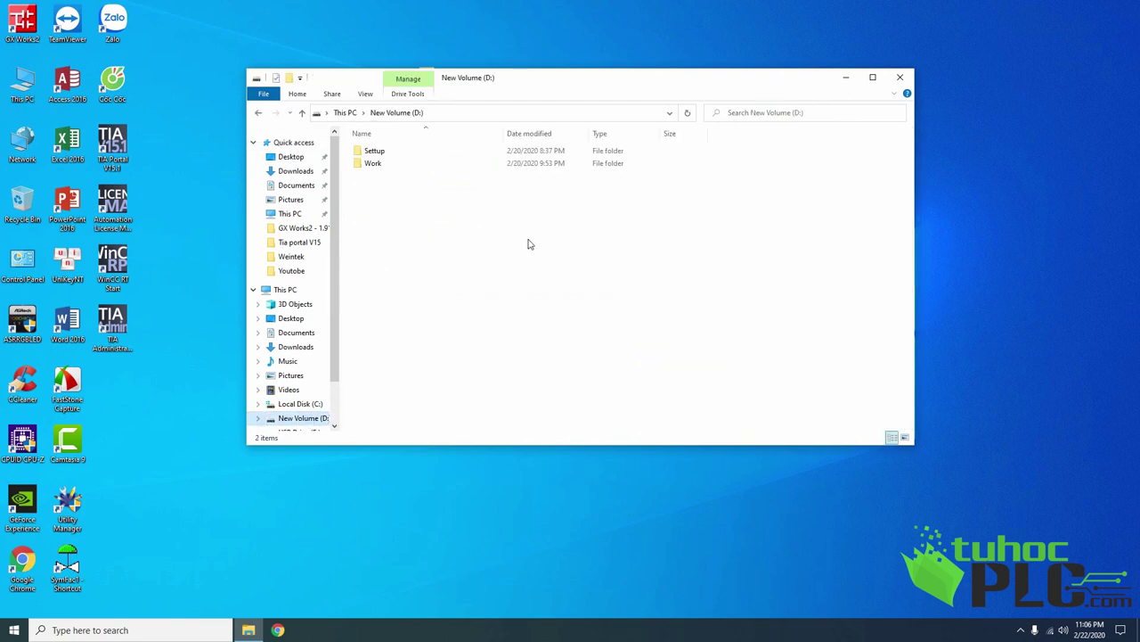
pyautogui.doubleClick(397, 153)
pyautogui.doubleClick(390, 226)
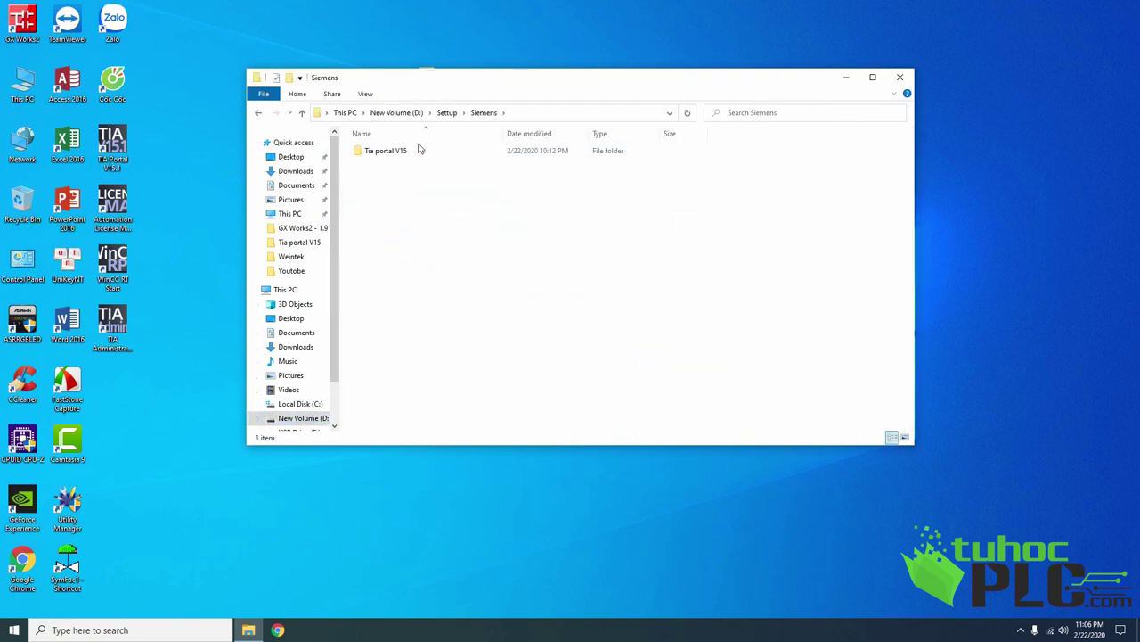
pyautogui.doubleClick(400, 151)
# Step: Run the Start application as administrator from the inner SIMATIC_S7PLCSIM_V15_1 folder
pyautogui.doubleClick(409, 151)
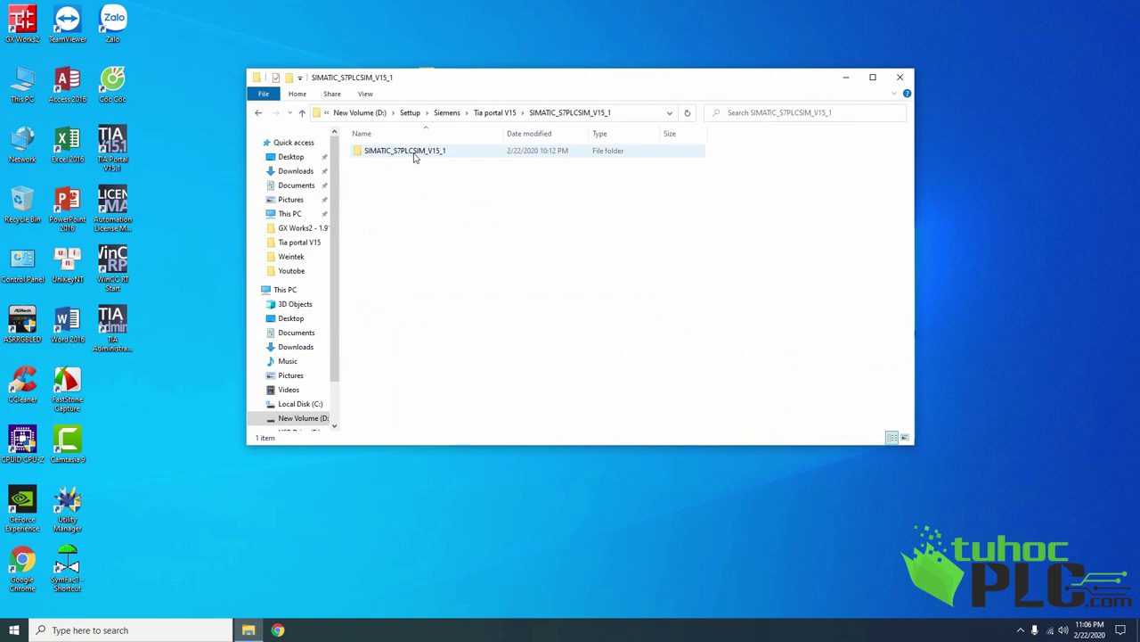
pyautogui.doubleClick(408, 153)
pyautogui.click(372, 301)
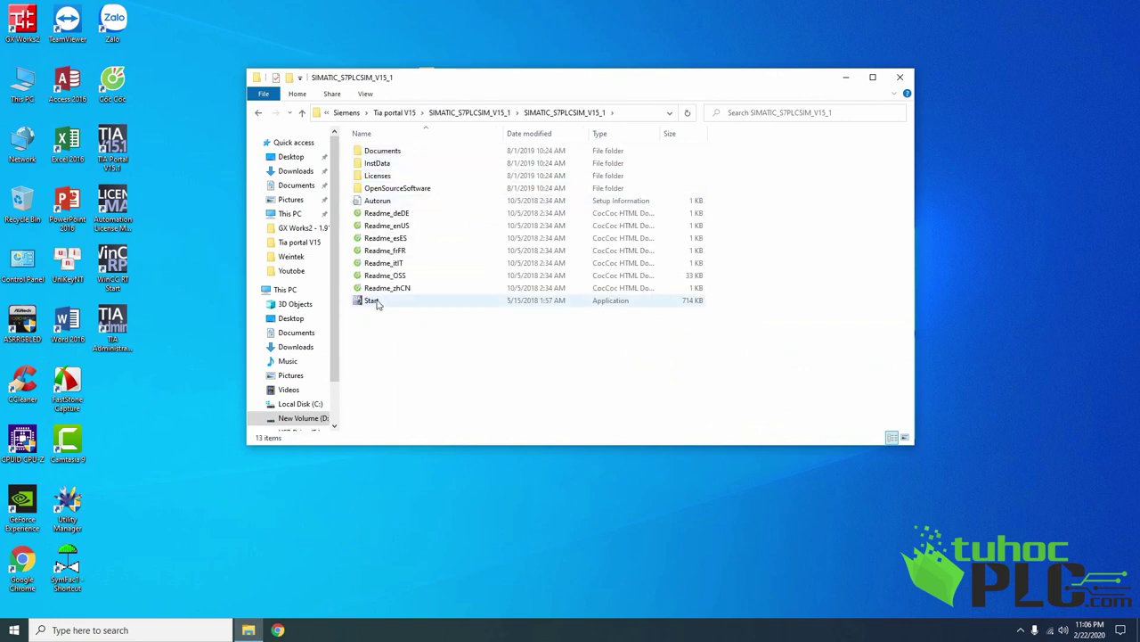
pyautogui.rightClick(376, 301)
pyautogui.click(411, 325)
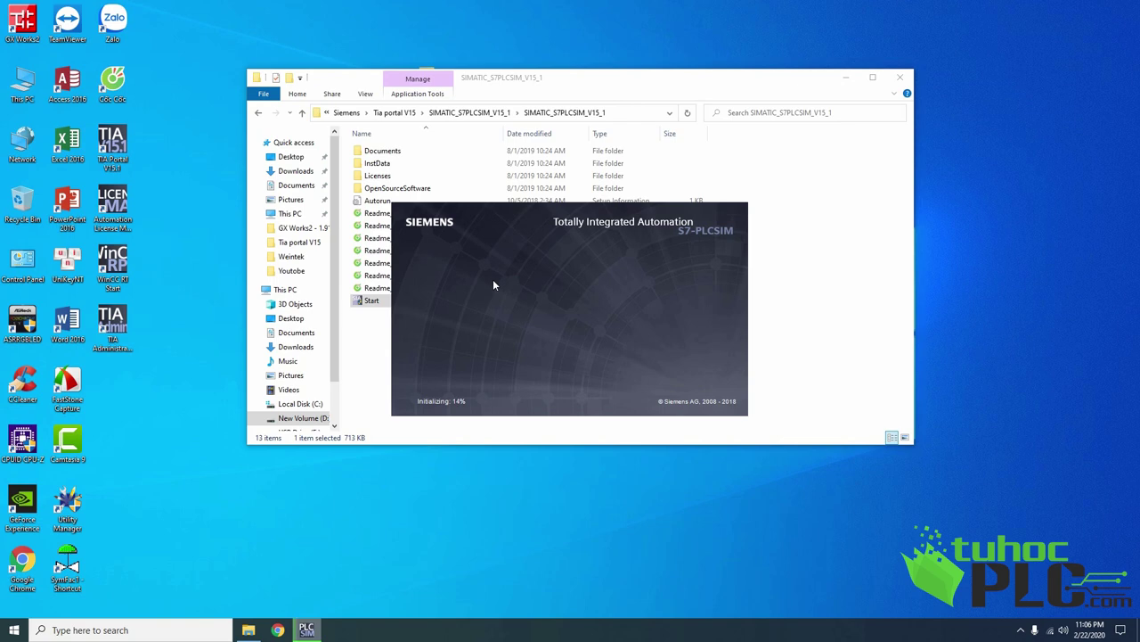
# Step: Minimize File Explorer and continue the S7-PLCSIM V15.1 setup with English as installation language
pyautogui.click(845, 78)
pyautogui.rightClick(932, 126)
pyautogui.click(955, 161)
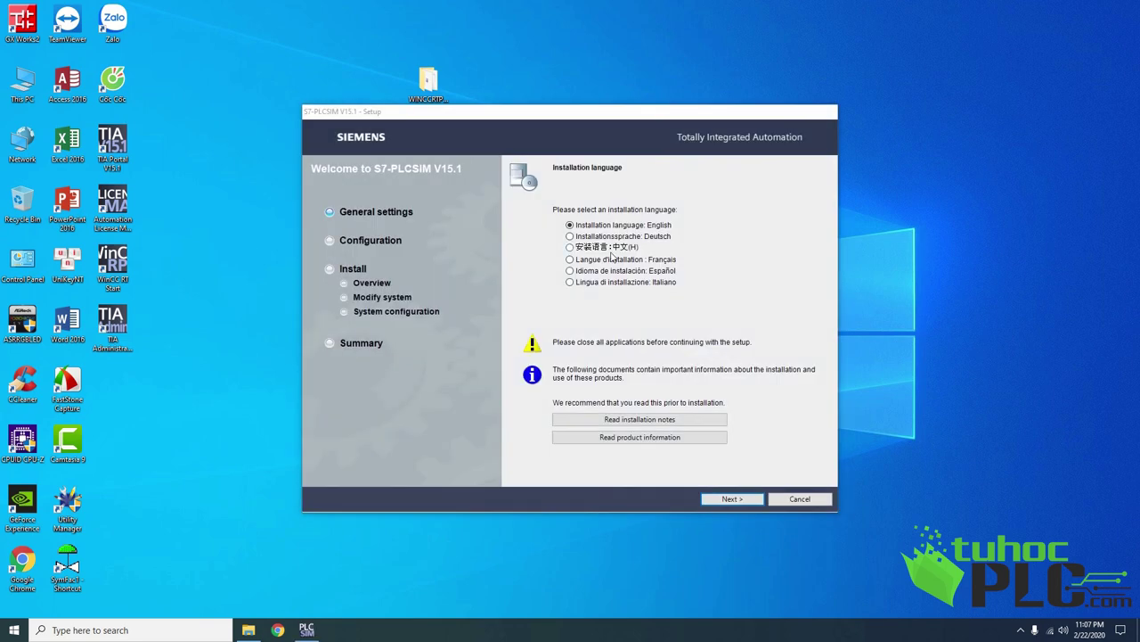
pyautogui.click(731, 498)
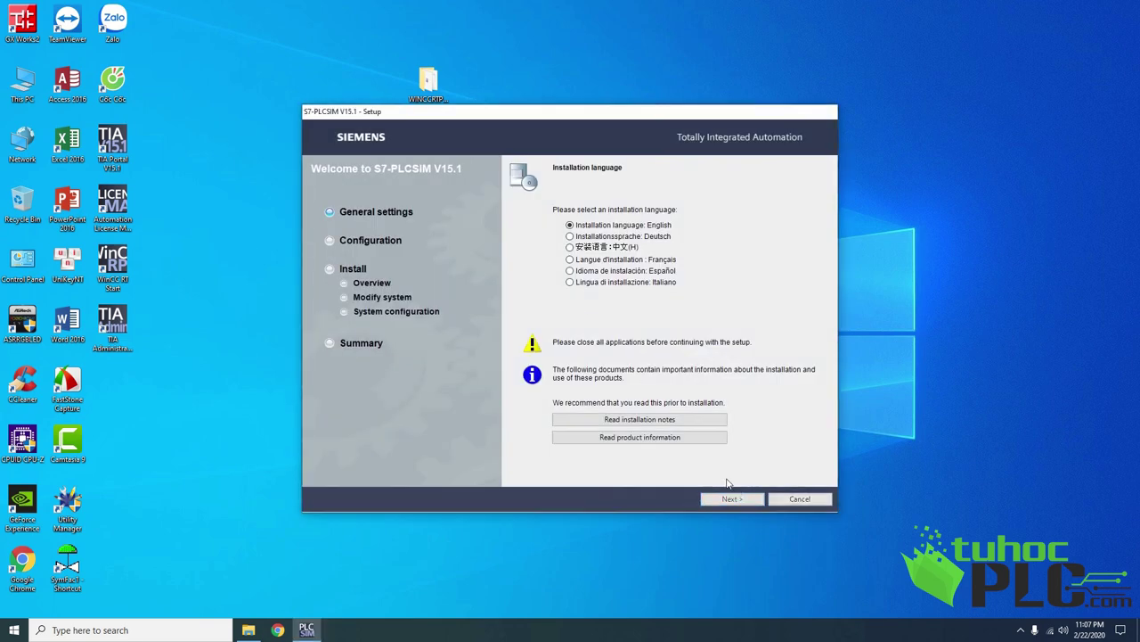
# Step: Keep the Typical S7-PLCSIM V15.1 feature selection and target directory, and accept the license terms and security information
pyautogui.click(744, 501)
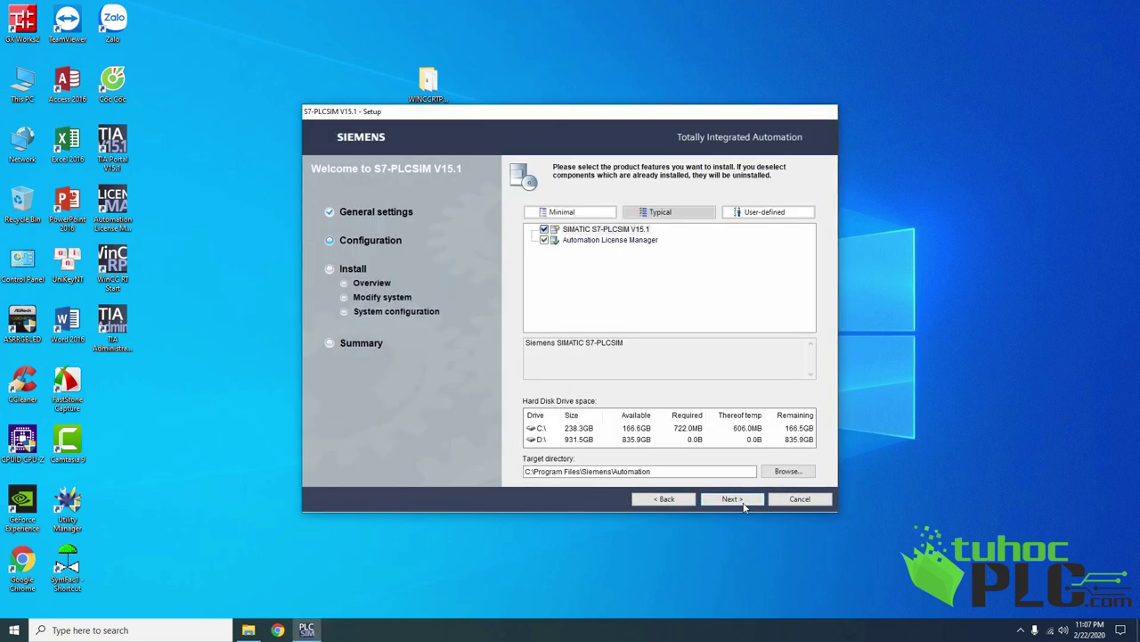
pyautogui.click(568, 431)
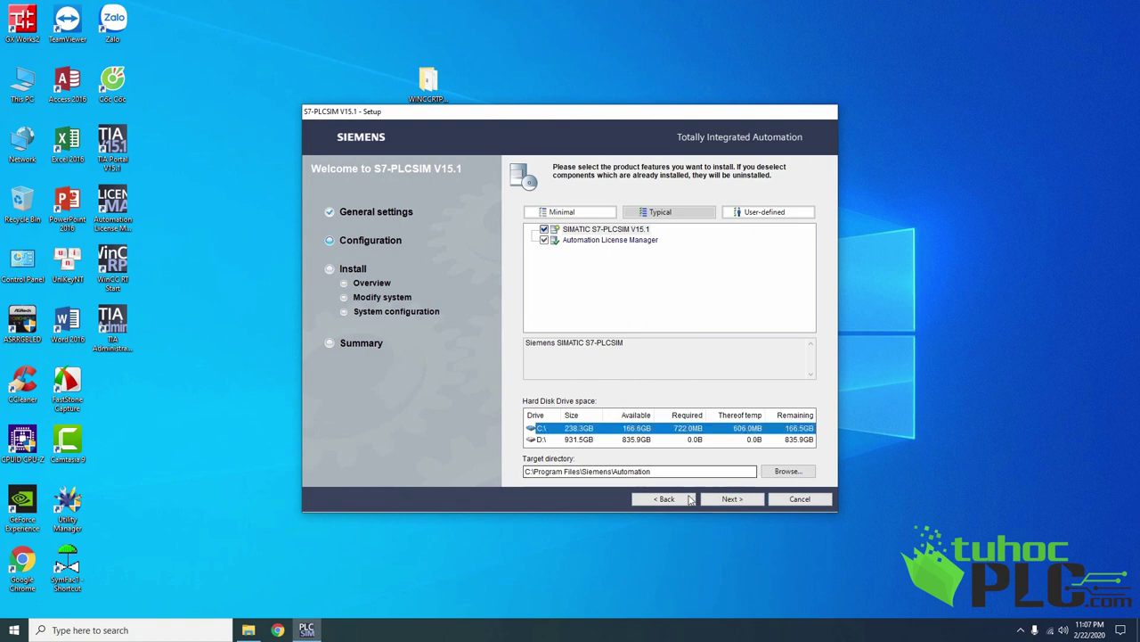
pyautogui.click(726, 500)
pyautogui.click(527, 457)
pyautogui.click(527, 469)
pyautogui.click(740, 502)
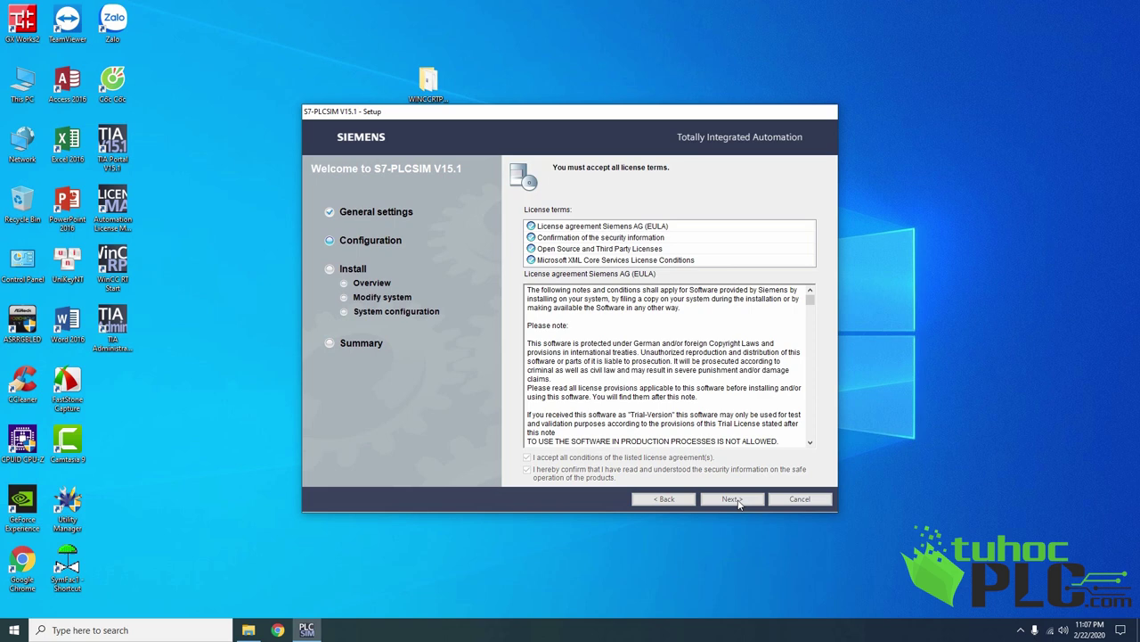
# Step: Accept the security and permissions settings and start the S7-PLCSIM V15.1 installation
pyautogui.click(526, 476)
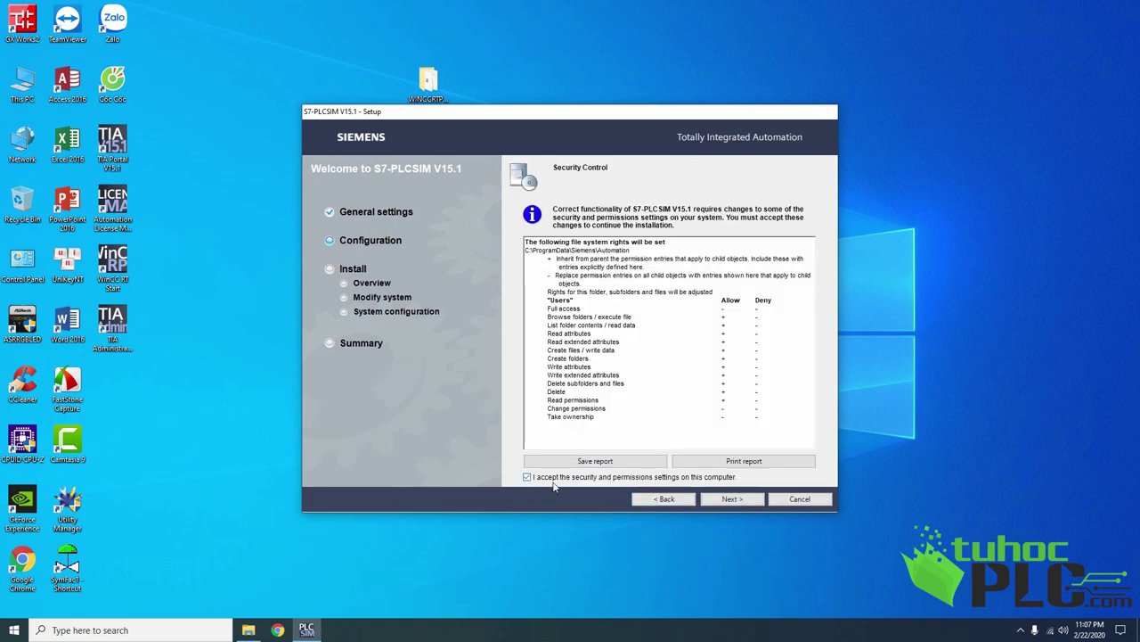
pyautogui.click(748, 504)
pyautogui.click(747, 503)
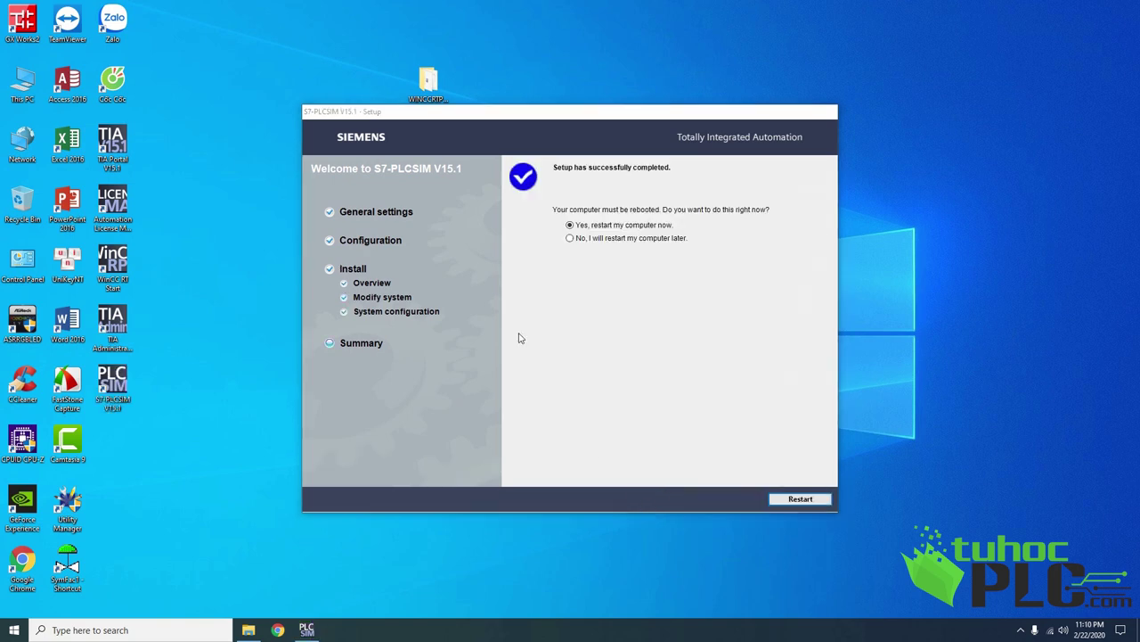
# Step: Finish the S7-PLCSIM setup with the computer restart postponed, and refresh the desktop
pyautogui.click(571, 239)
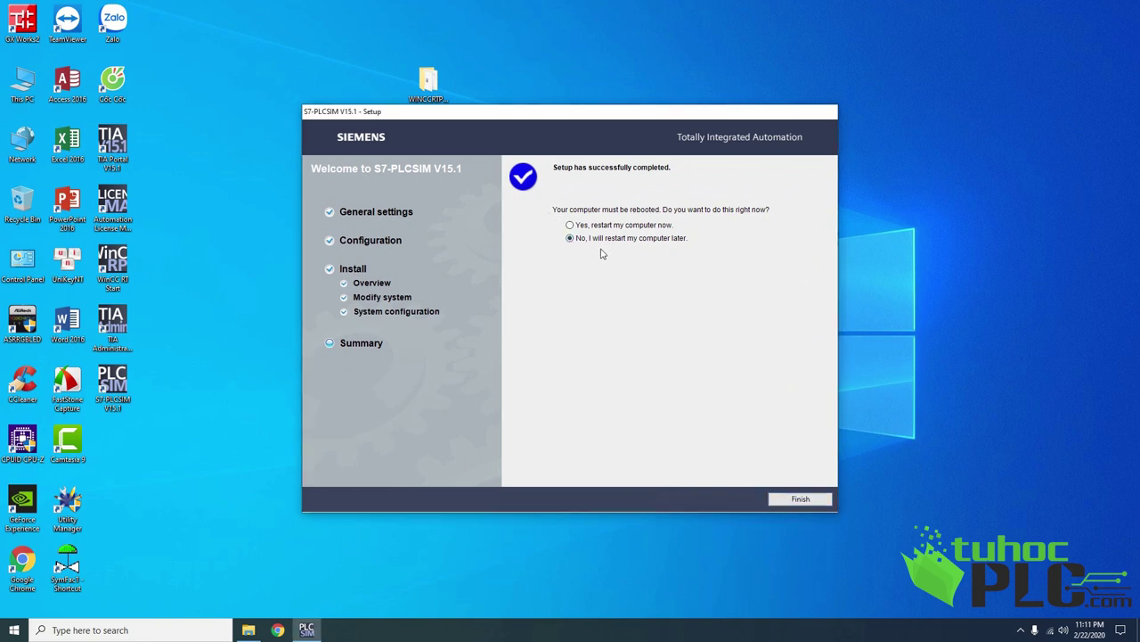
pyautogui.click(800, 497)
pyautogui.rightClick(459, 234)
pyautogui.click(488, 271)
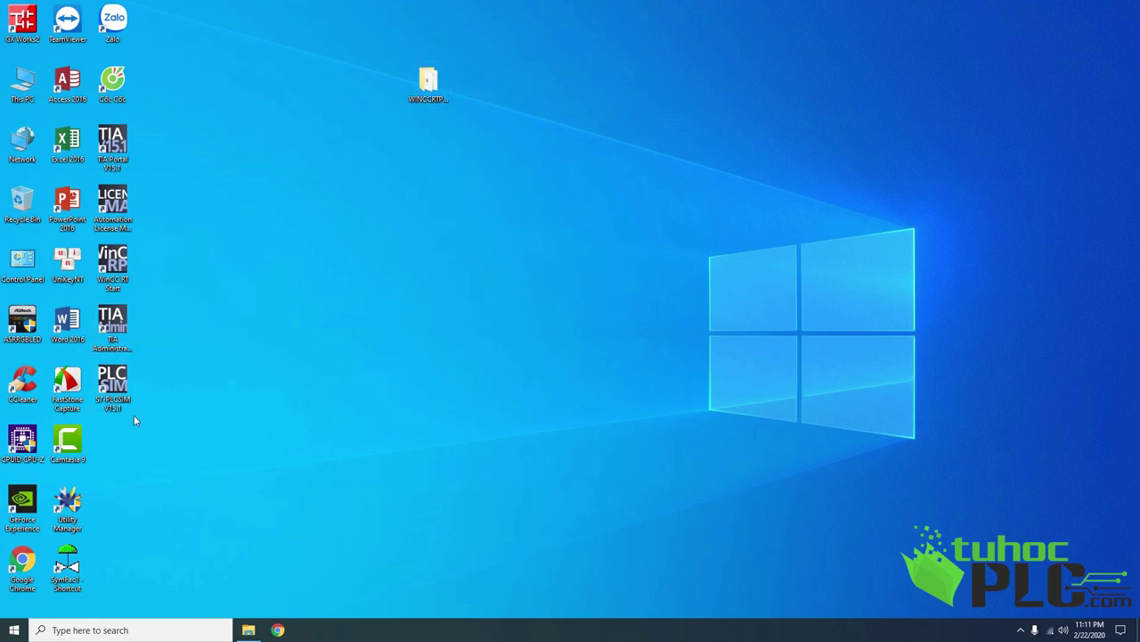
# Step: Go back to the Tia portal V15 folder and open Sim_EKB_Install_2018_11_14 inside the nested SIM-EKB folders
pyautogui.click(251, 628)
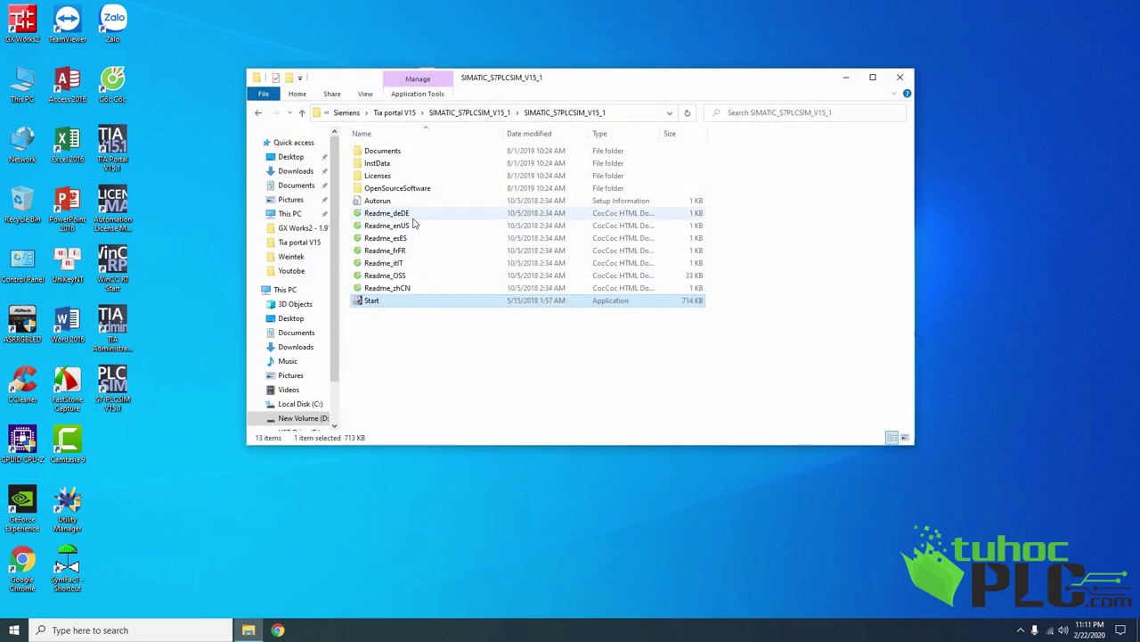
pyautogui.click(302, 114)
pyautogui.click(302, 114)
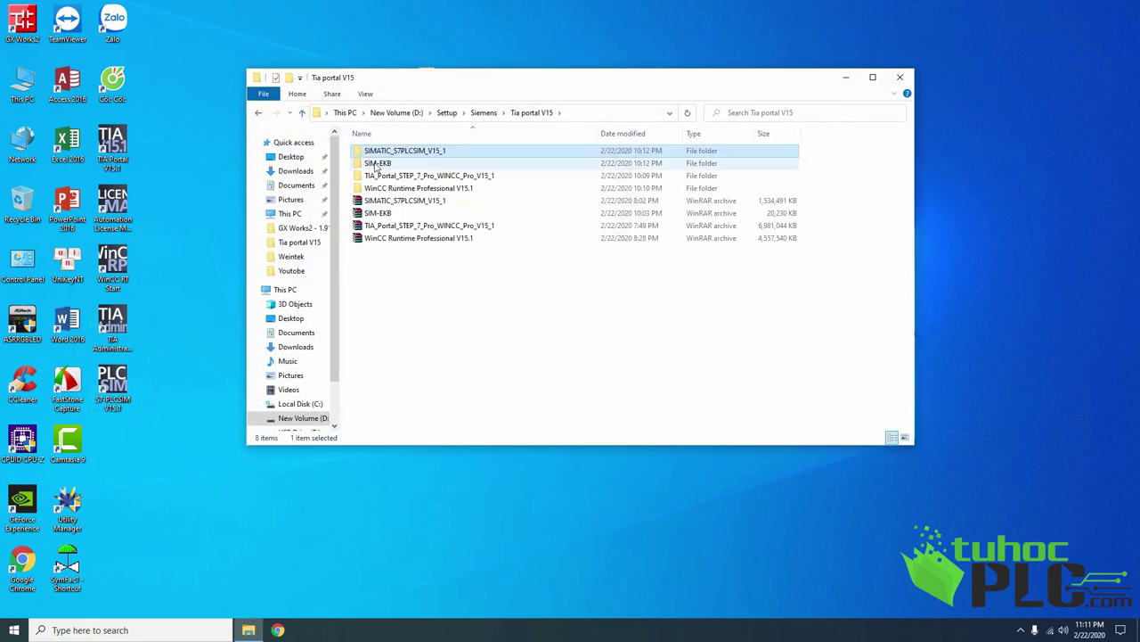
pyautogui.doubleClick(378, 168)
pyautogui.doubleClick(377, 151)
pyautogui.doubleClick(385, 152)
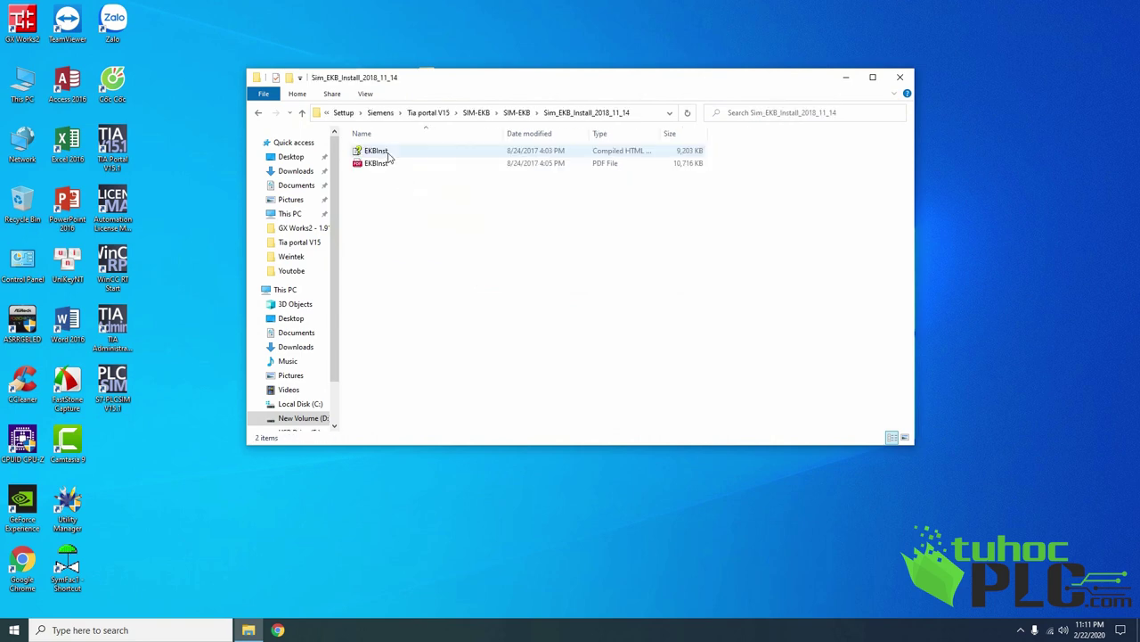
# Step: Open the EKBInst PDF file in Microsoft Edge and close the browser window
pyautogui.doubleClick(382, 165)
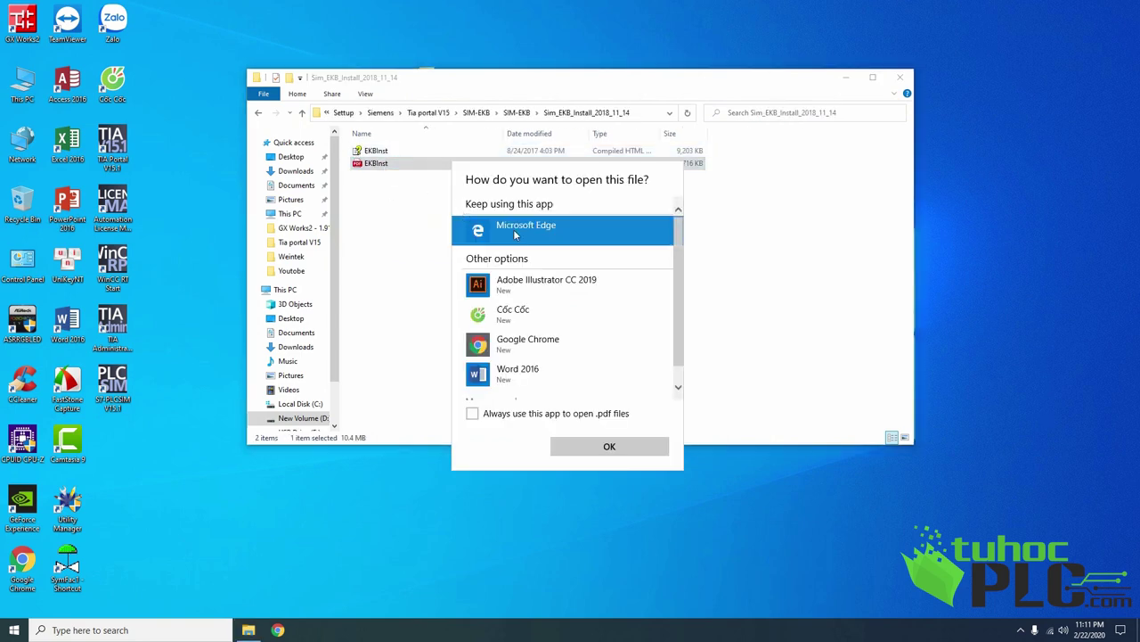
pyautogui.click(628, 446)
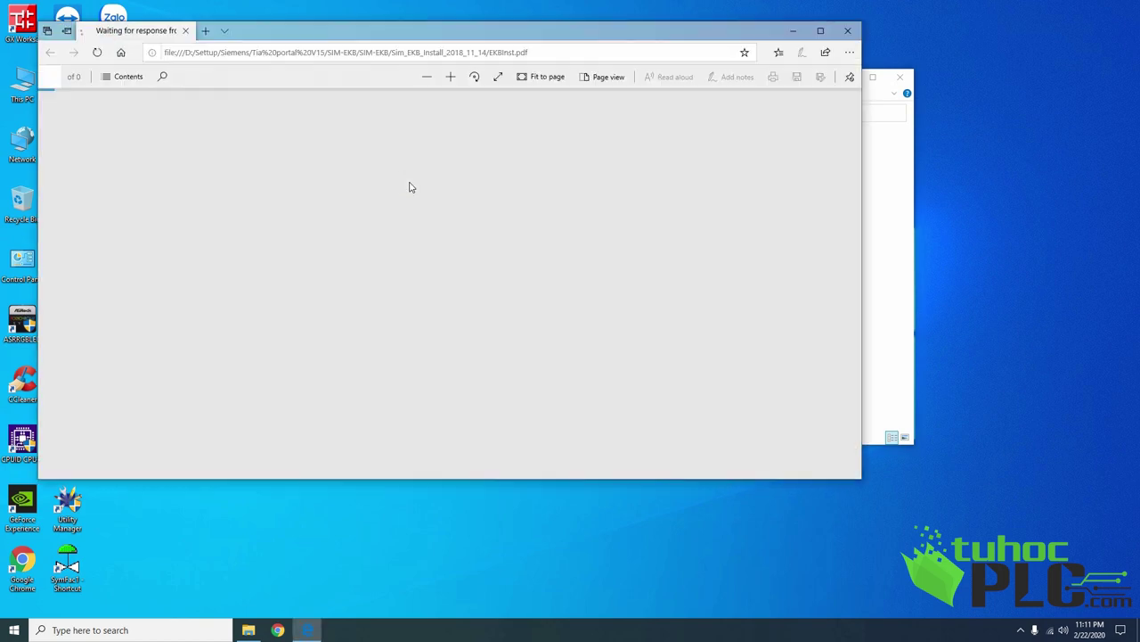
pyautogui.click(847, 31)
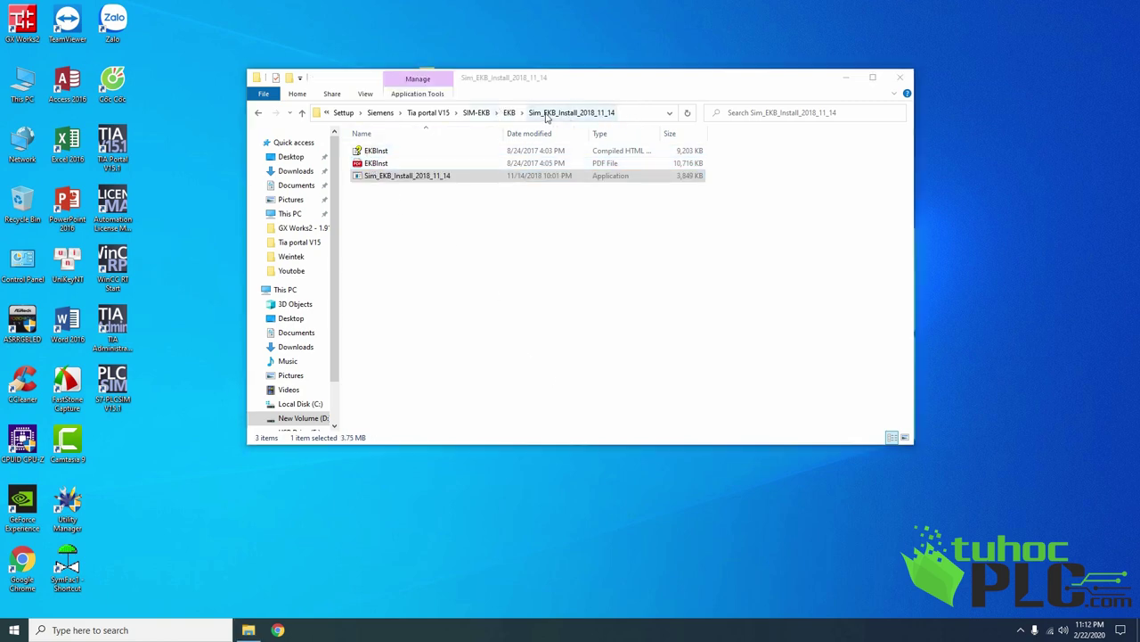
# Step: Try to run the Sim_EKB_Install_2018_11_14 application and dismiss the error message
pyautogui.click(379, 177)
pyautogui.doubleClick(378, 178)
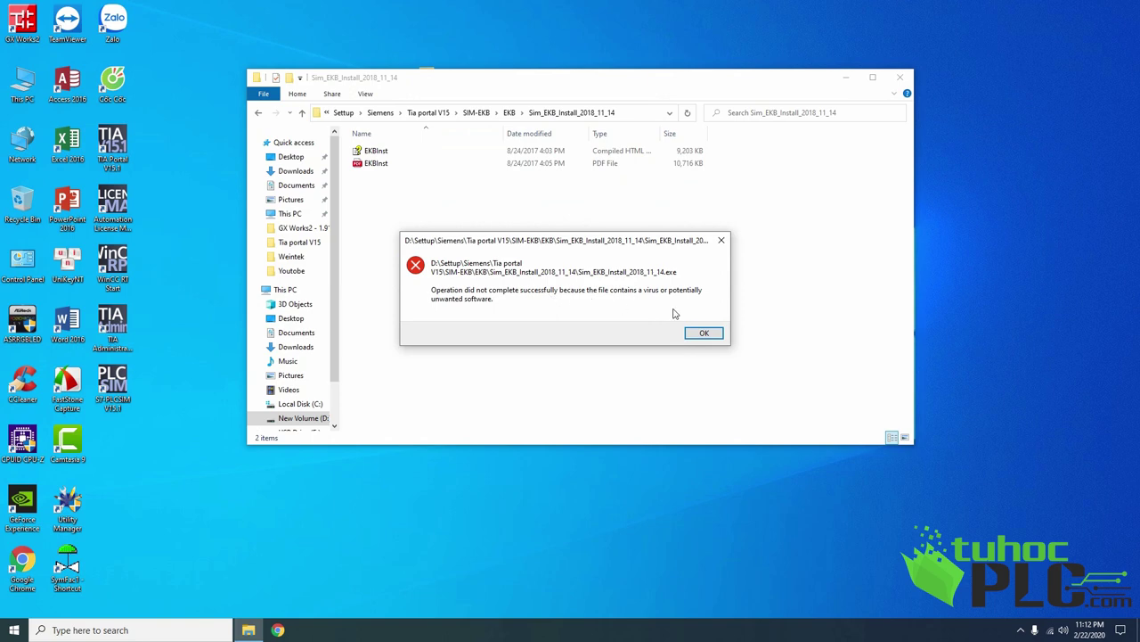
pyautogui.click(688, 334)
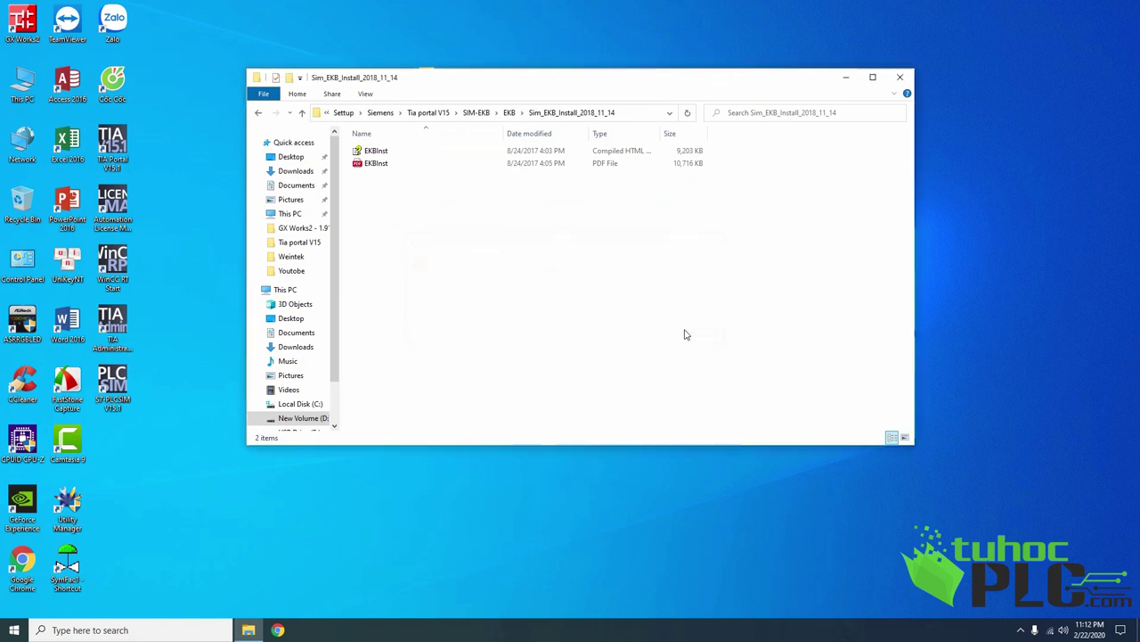
# Step: Return to the Tia portal V15 folder and permanently delete the SIM-EKB folder
pyautogui.click(302, 113)
pyautogui.click(302, 113)
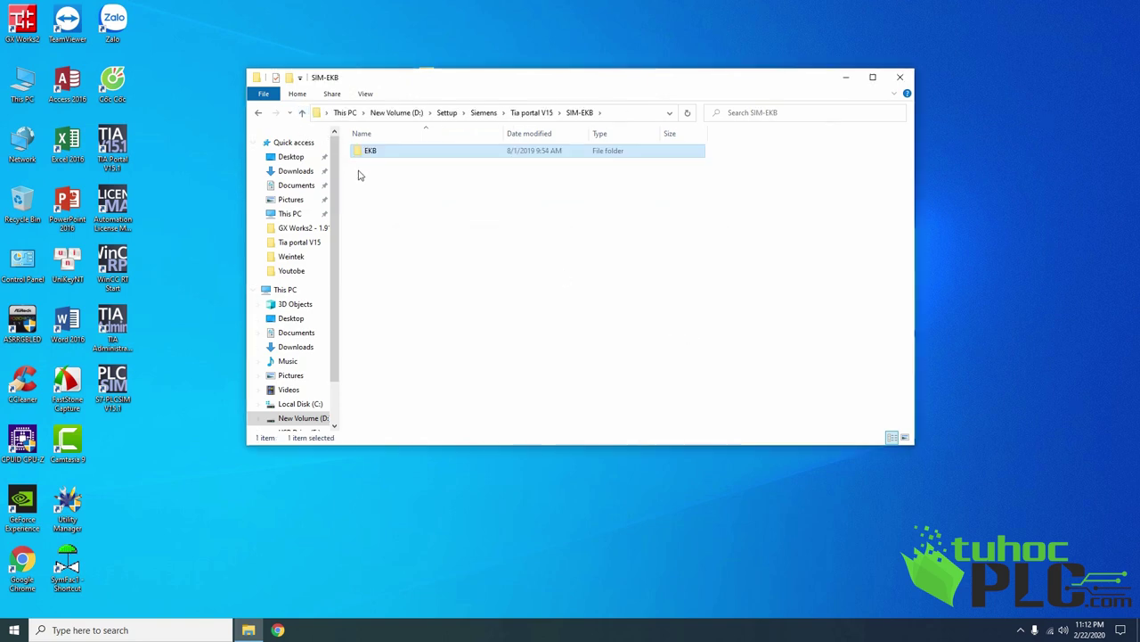
pyautogui.click(302, 113)
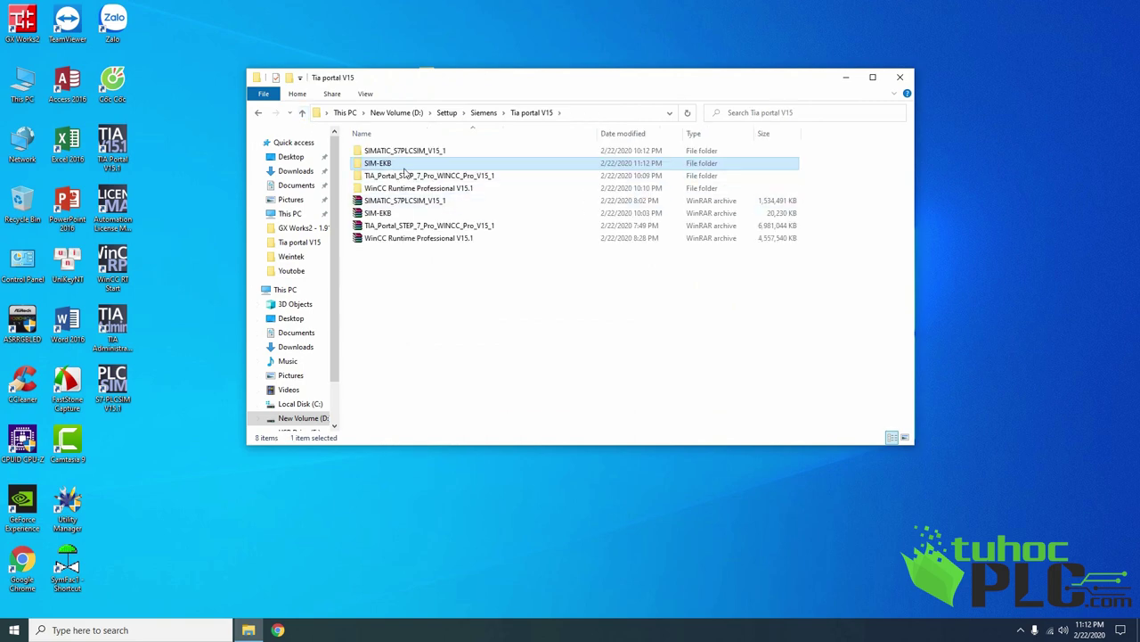
pyautogui.hotkey('shift', 'Delete')
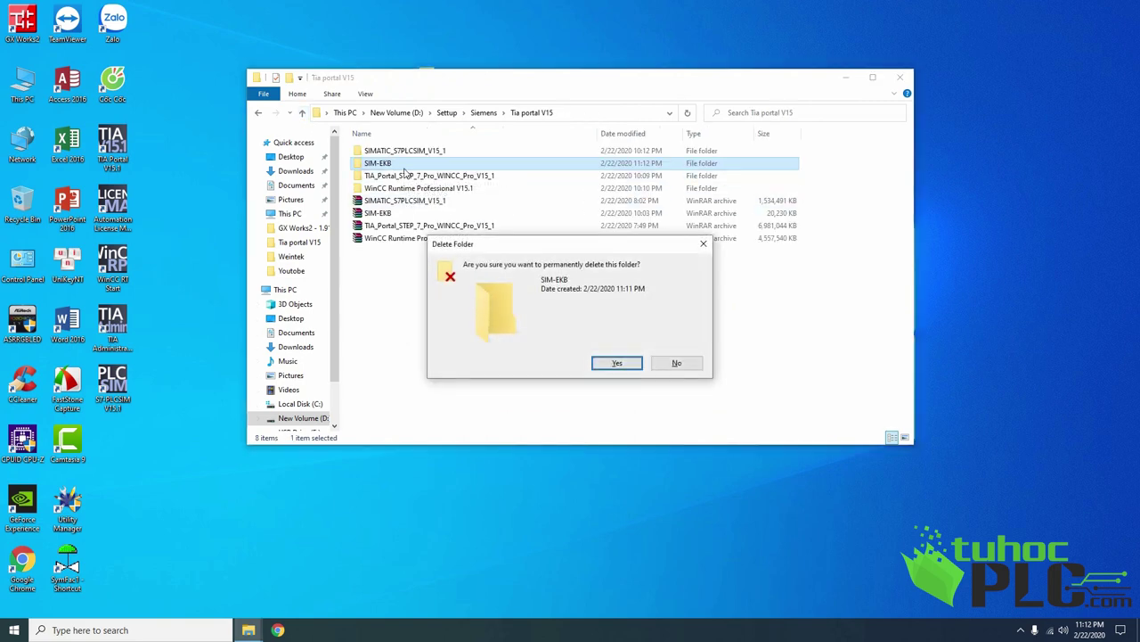
pyautogui.press('Return')
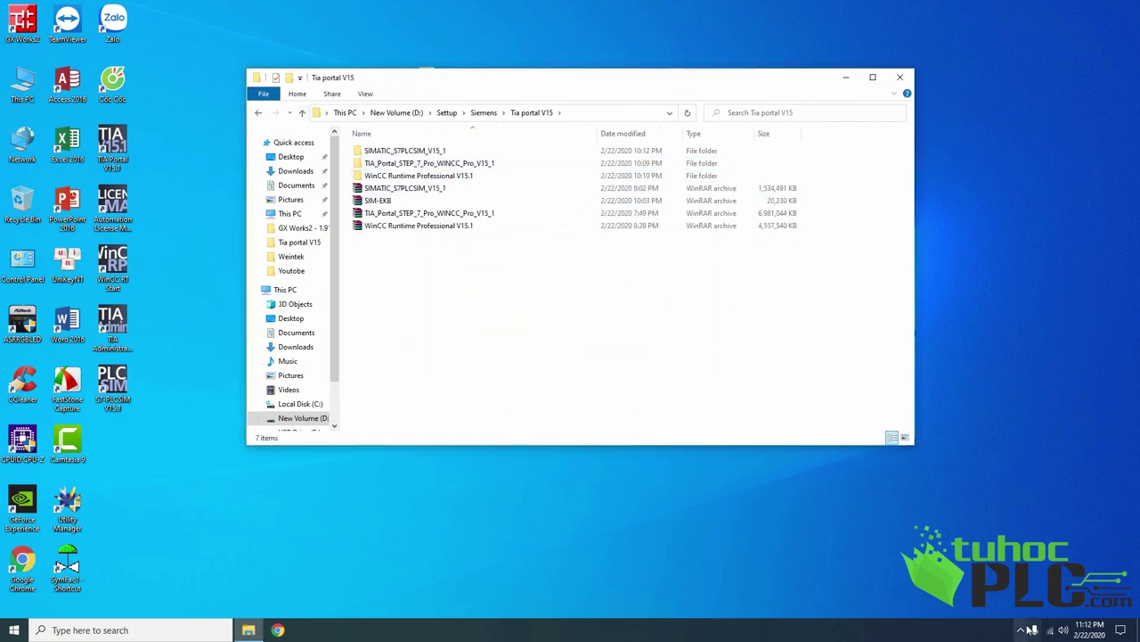
# Step: Open the Virus & threat protection settings of Windows Security from the system's About page in Windows Settings
pyautogui.rightClick(987, 139)
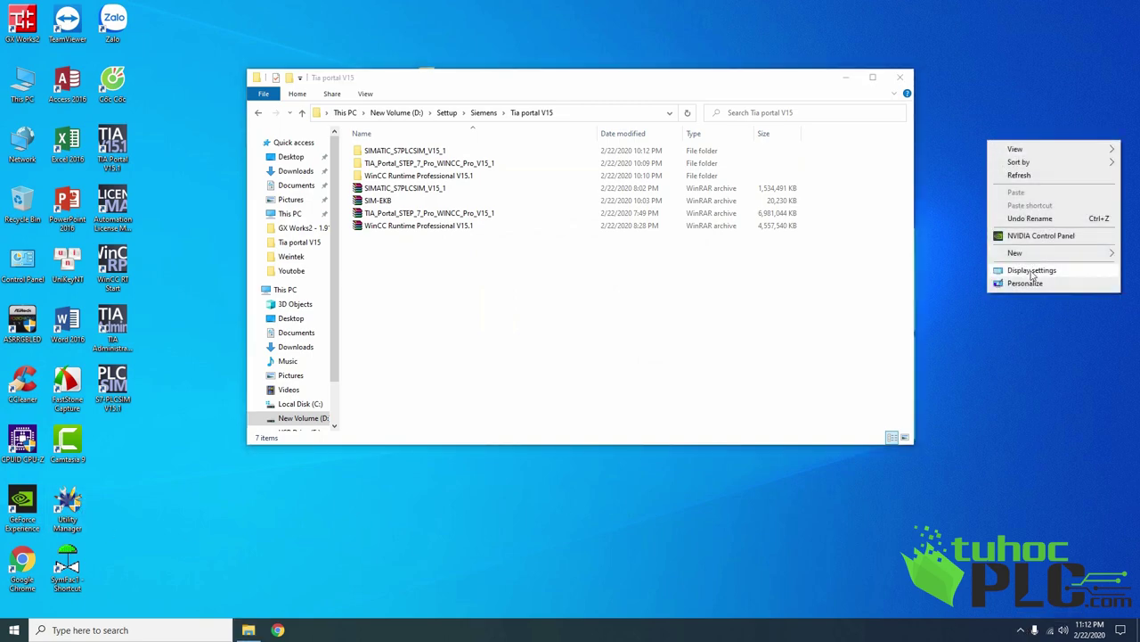
pyautogui.click(1032, 273)
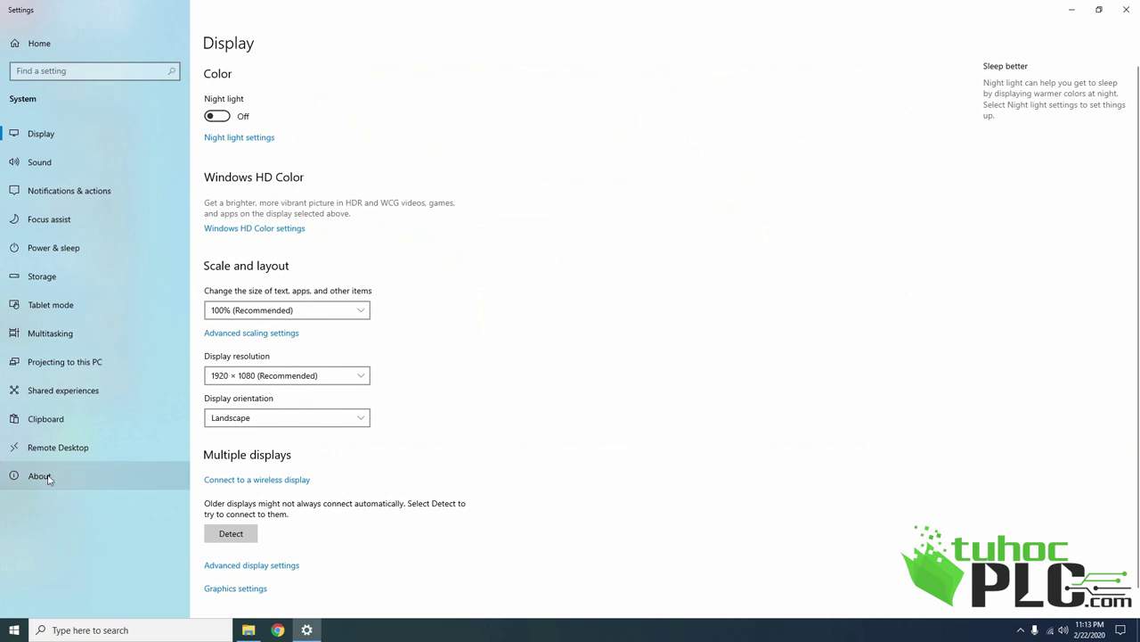
pyautogui.click(40, 478)
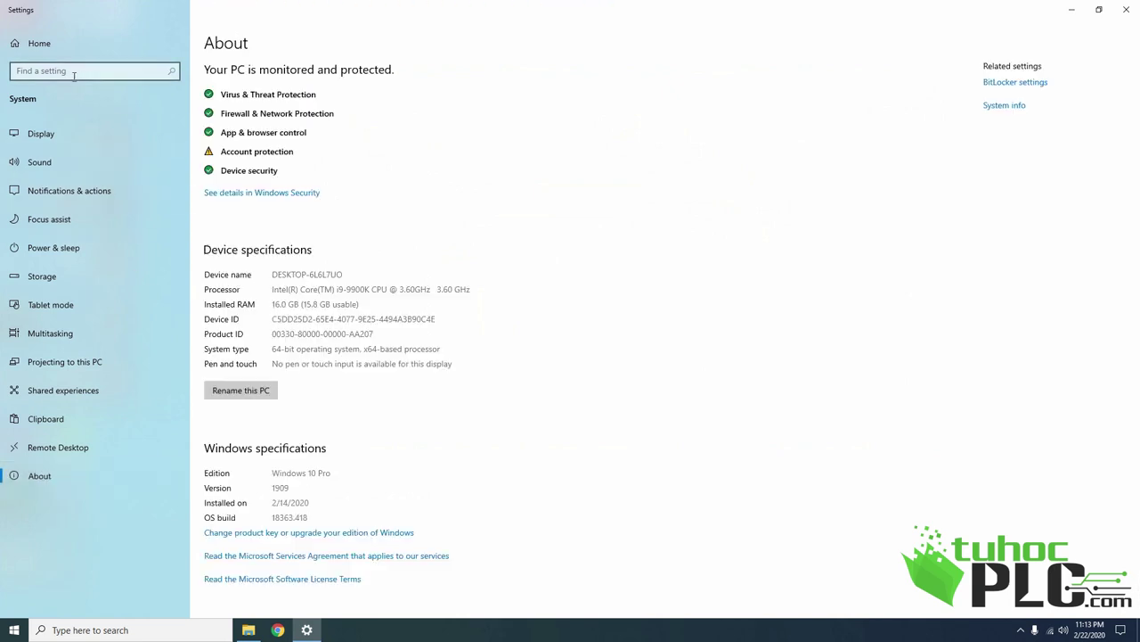
pyautogui.click(249, 194)
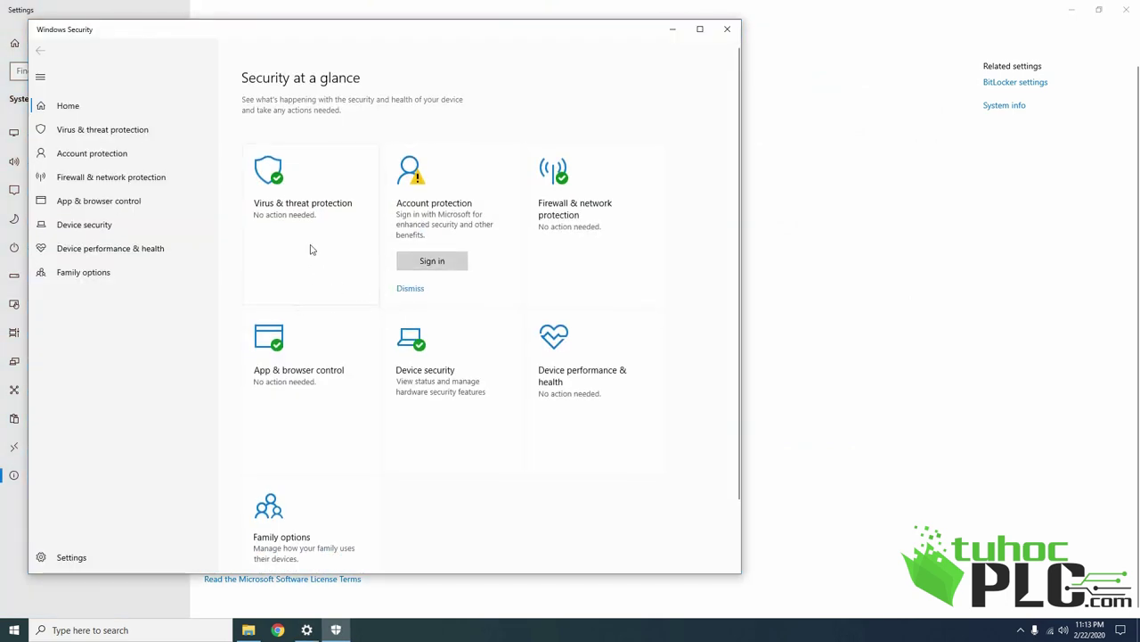
pyautogui.click(286, 194)
pyautogui.scroll(-1, 365, 350)
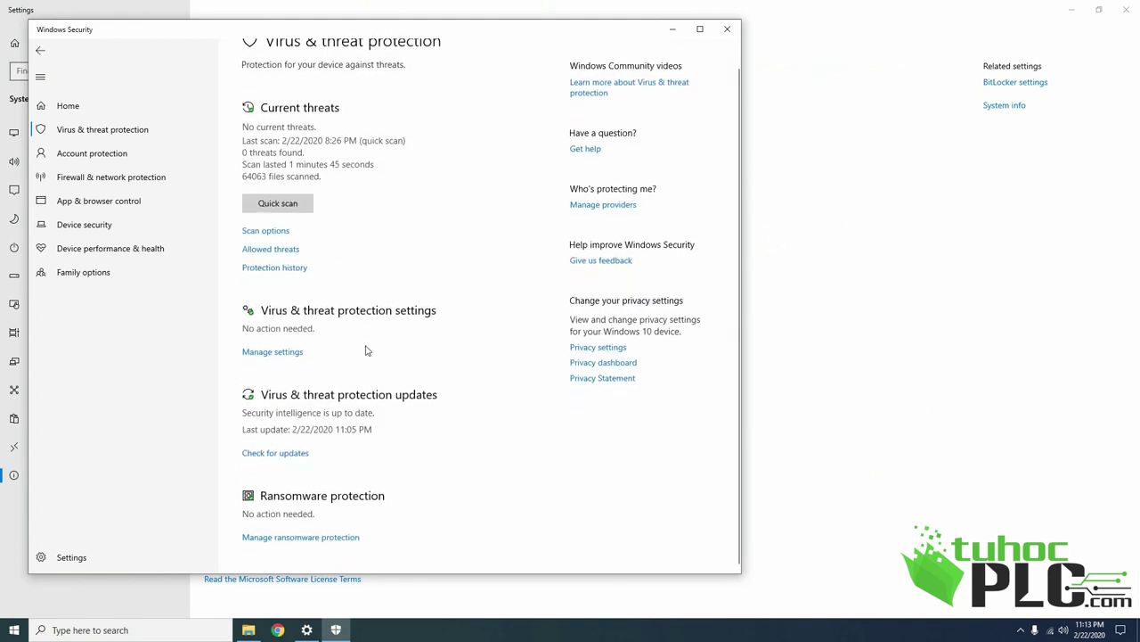
pyautogui.click(282, 354)
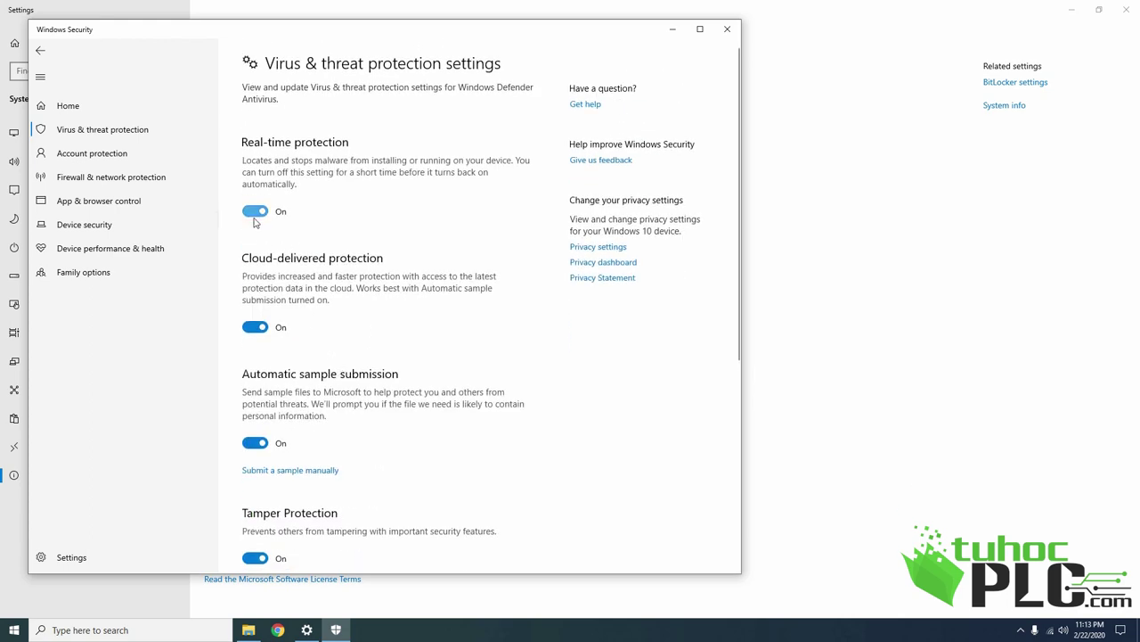
# Step: Turn off real-time protection, cloud-delivered protection, automatic sample submission and Tamper Protection, and close Windows Security and Settings
pyautogui.click(255, 214)
pyautogui.click(255, 350)
pyautogui.click(254, 491)
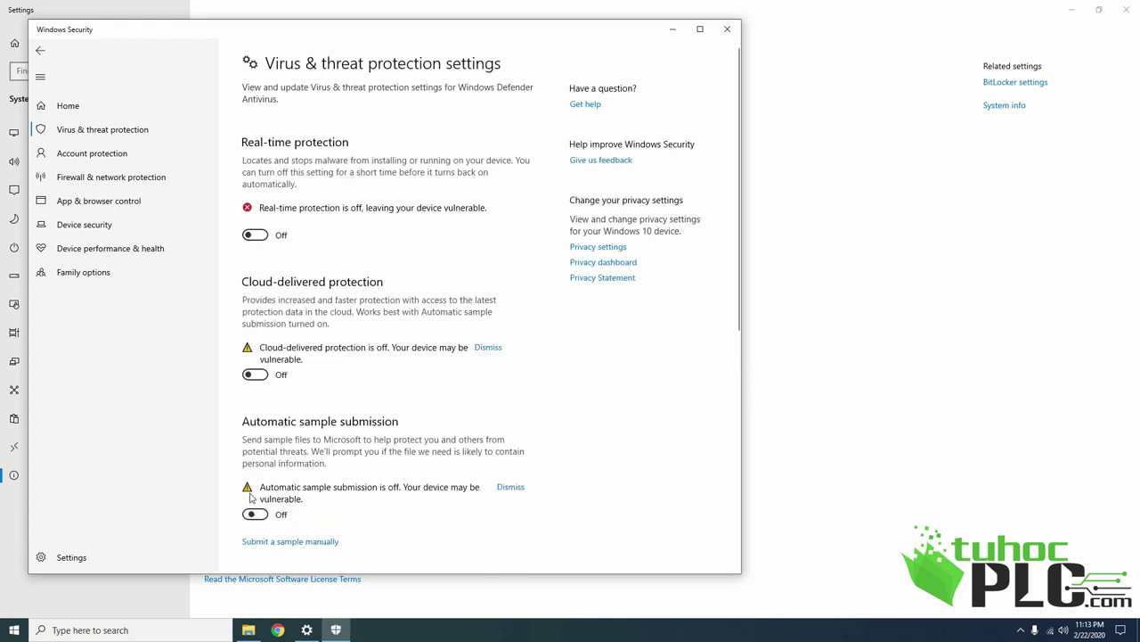
pyautogui.scroll(-3, 252, 497)
pyautogui.click(254, 389)
pyautogui.scroll(-3, 323, 415)
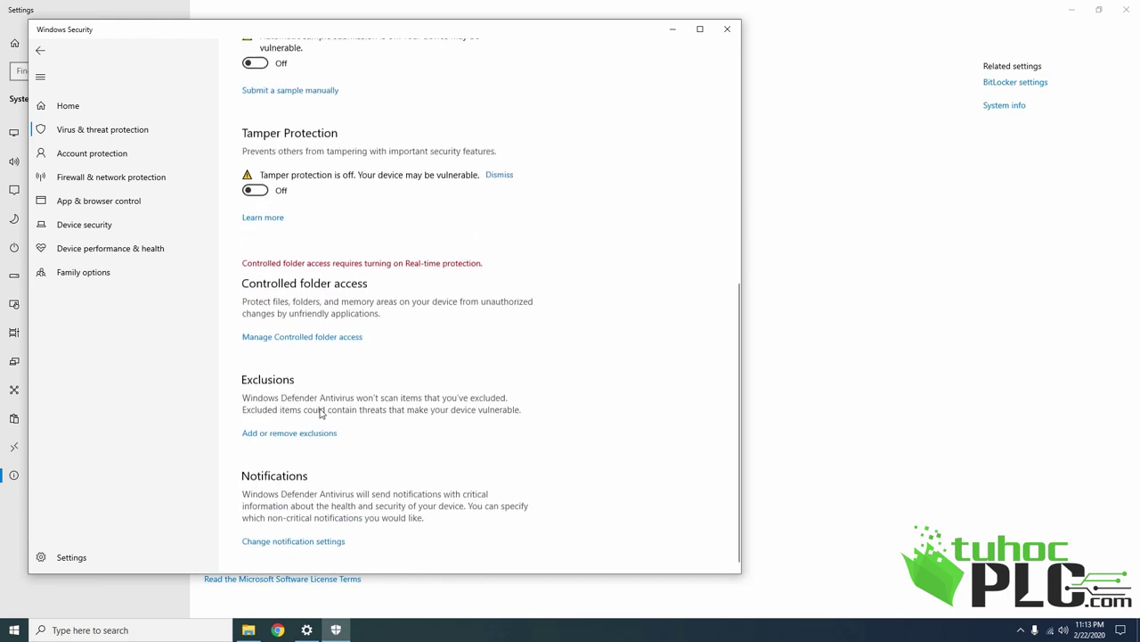
pyautogui.scroll(5, 323, 417)
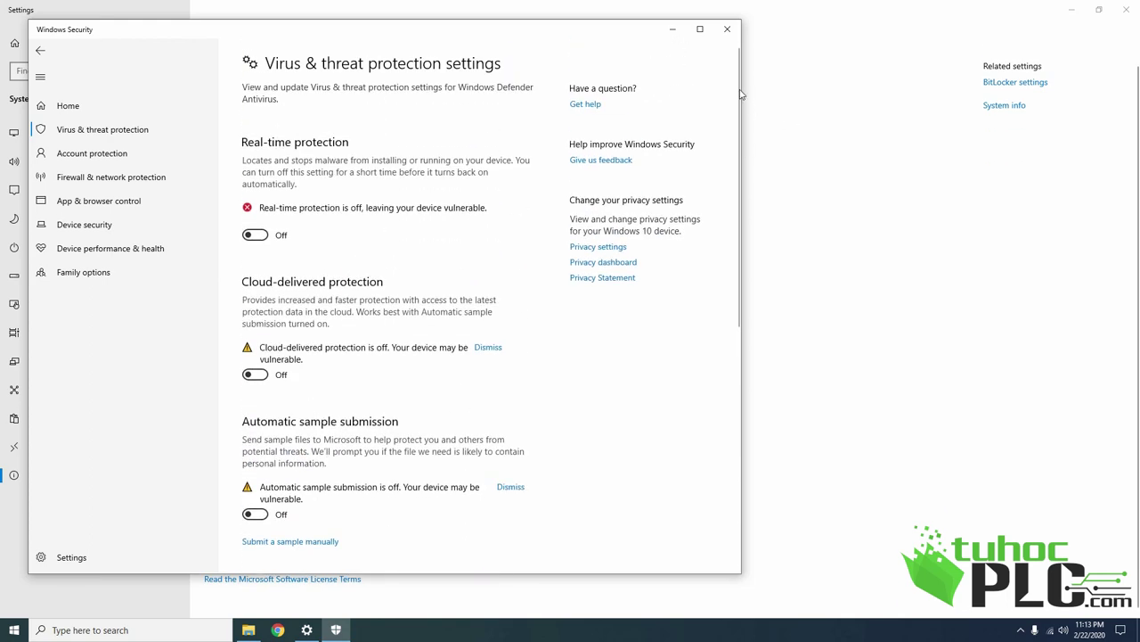
pyautogui.click(727, 28)
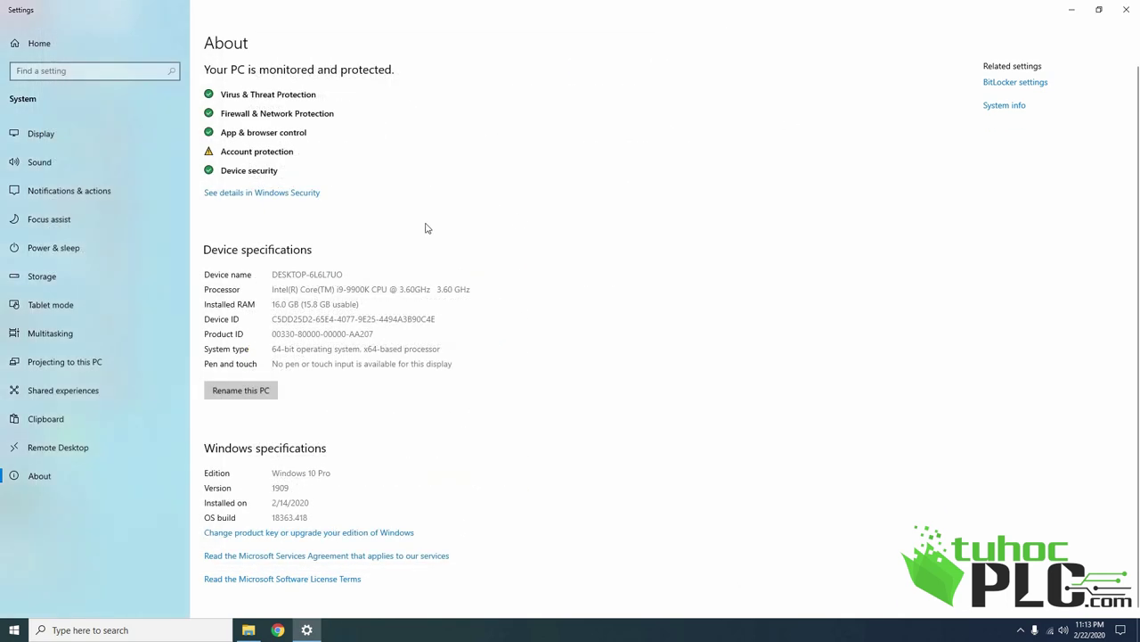
pyautogui.click(57, 448)
pyautogui.click(42, 477)
pyautogui.click(1125, 12)
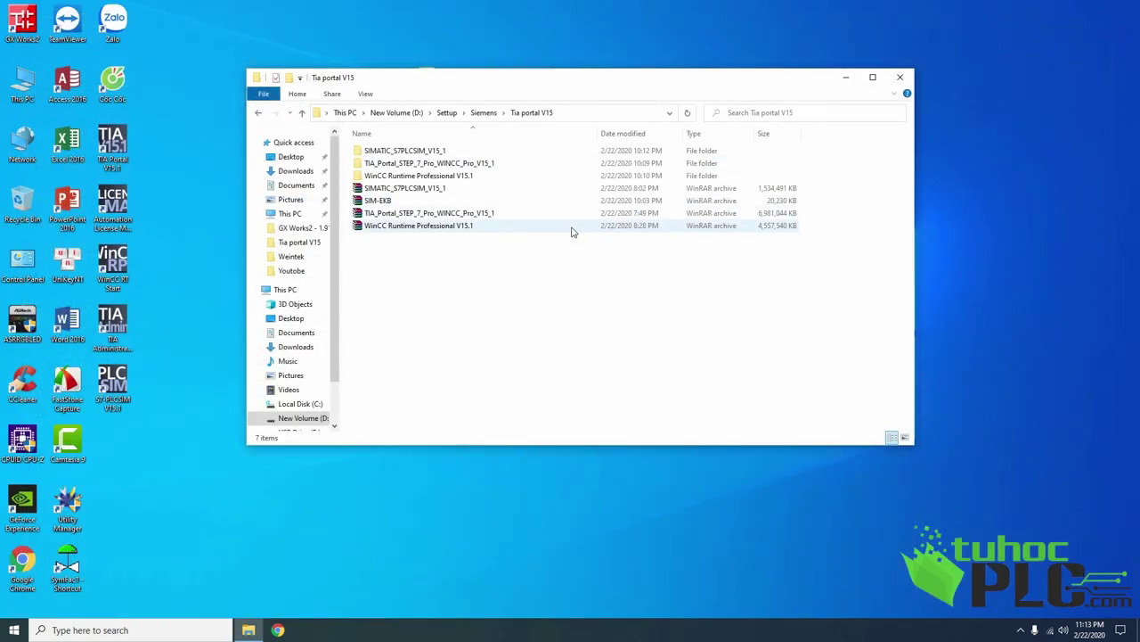
# Step: Extract the SIM-EKB archive in the Tia portal V15 folder
pyautogui.click(395, 204)
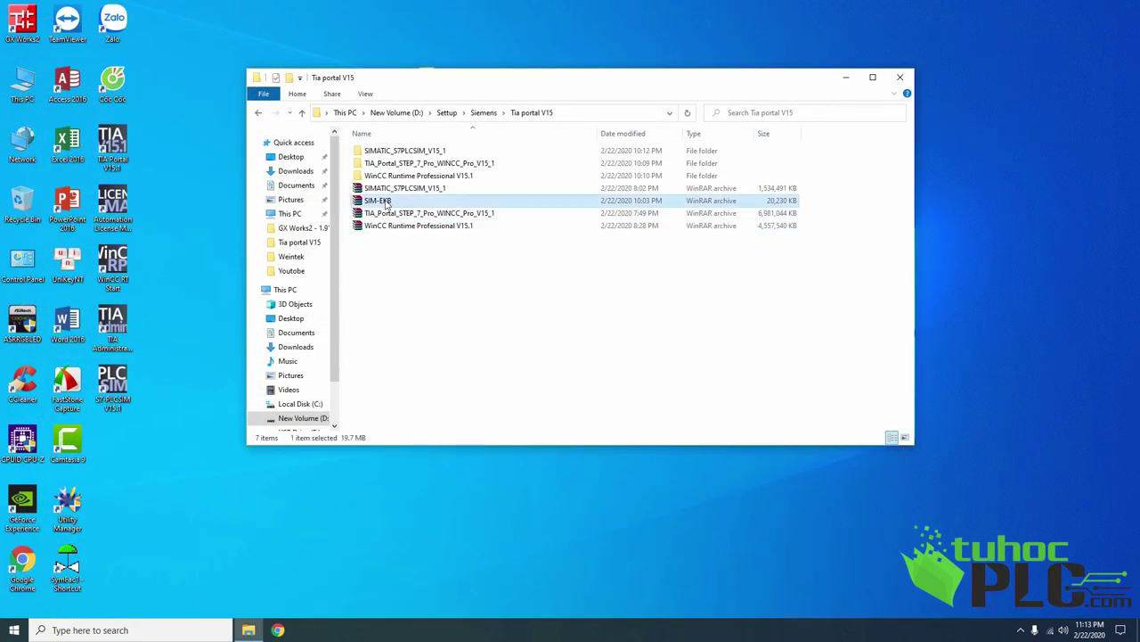
pyautogui.rightClick(387, 204)
pyautogui.click(450, 276)
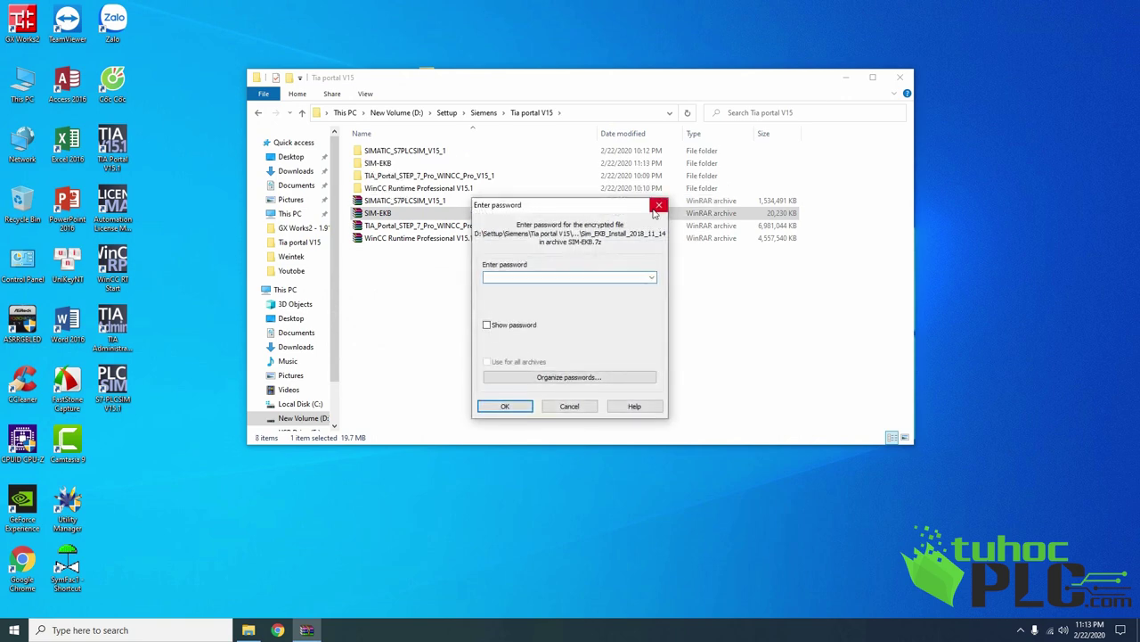
pyautogui.click(658, 205)
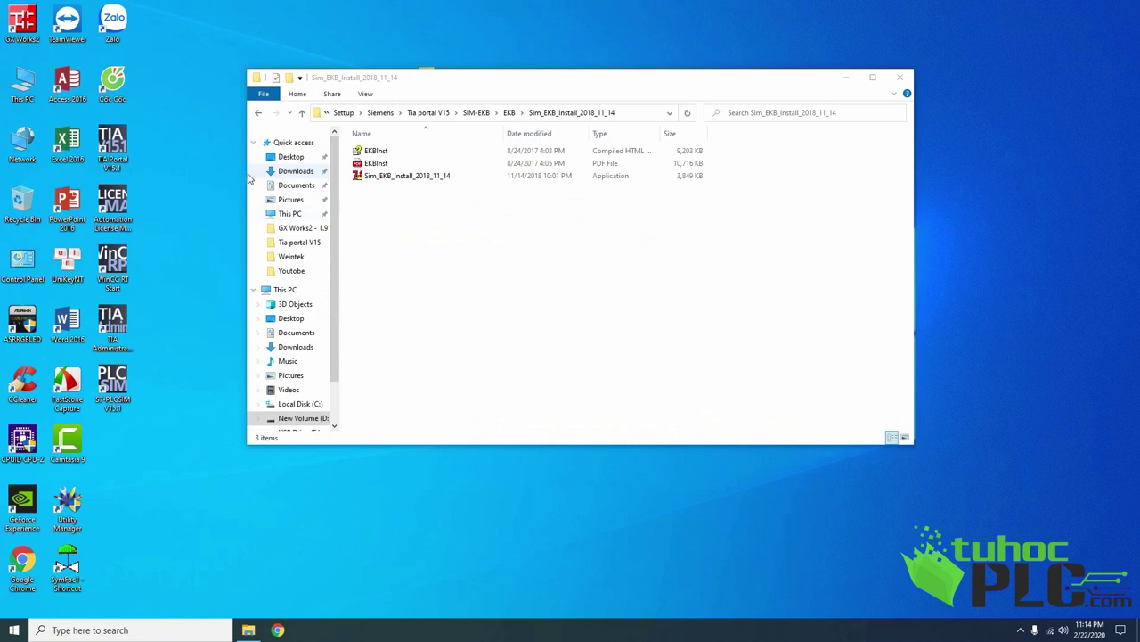
# Step: Launch the Sim_EKB_Install_2018_11_14 application and minimize the Simatic Key Installer window
pyautogui.doubleClick(393, 178)
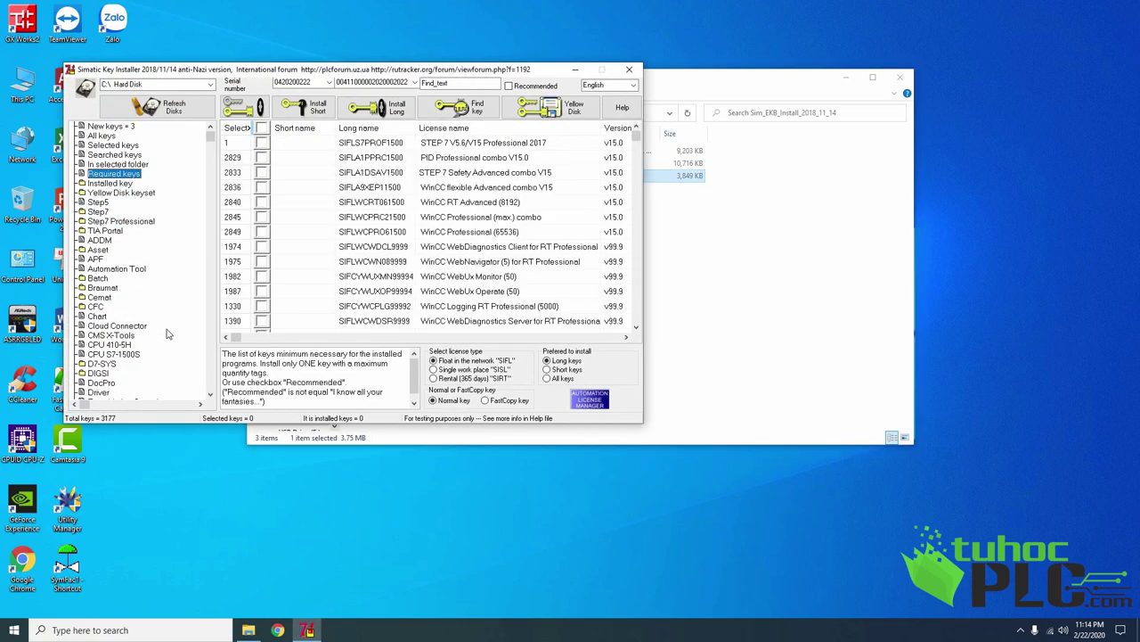
pyautogui.click(574, 69)
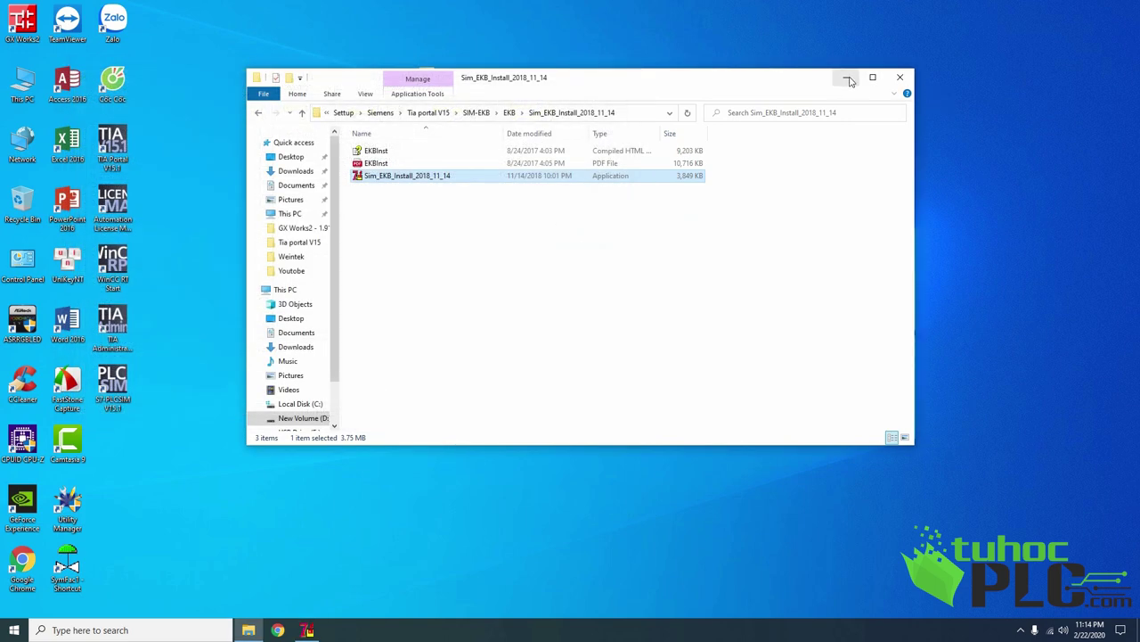
# Step: Minimize the File Explorer window and refresh the desktop
pyautogui.click(847, 78)
pyautogui.rightClick(544, 95)
pyautogui.click(570, 126)
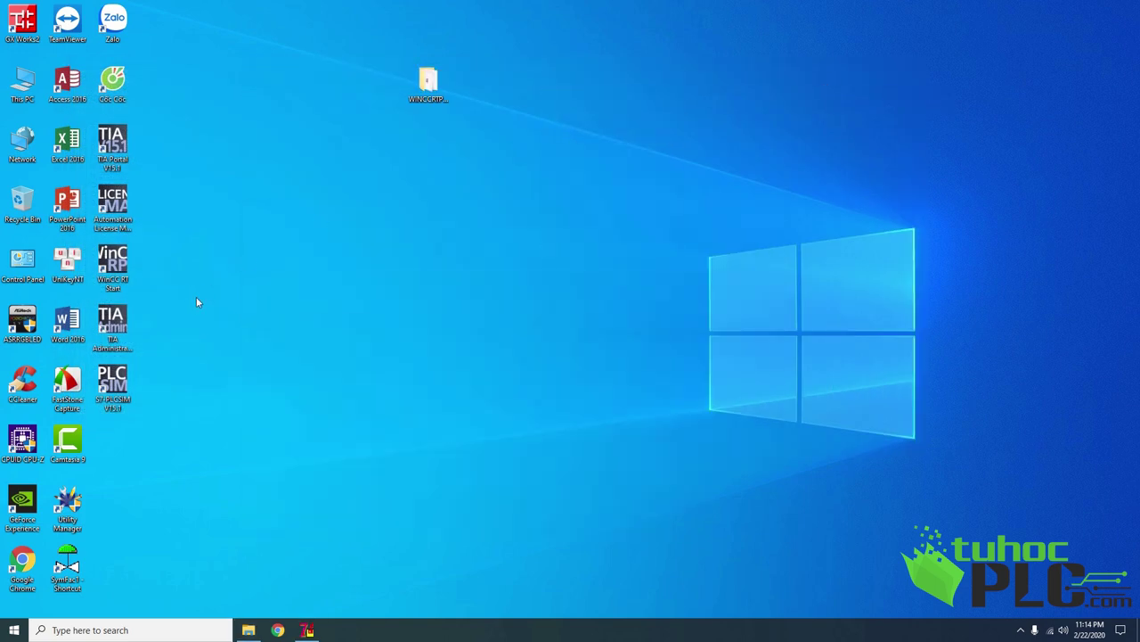
pyautogui.click(310, 631)
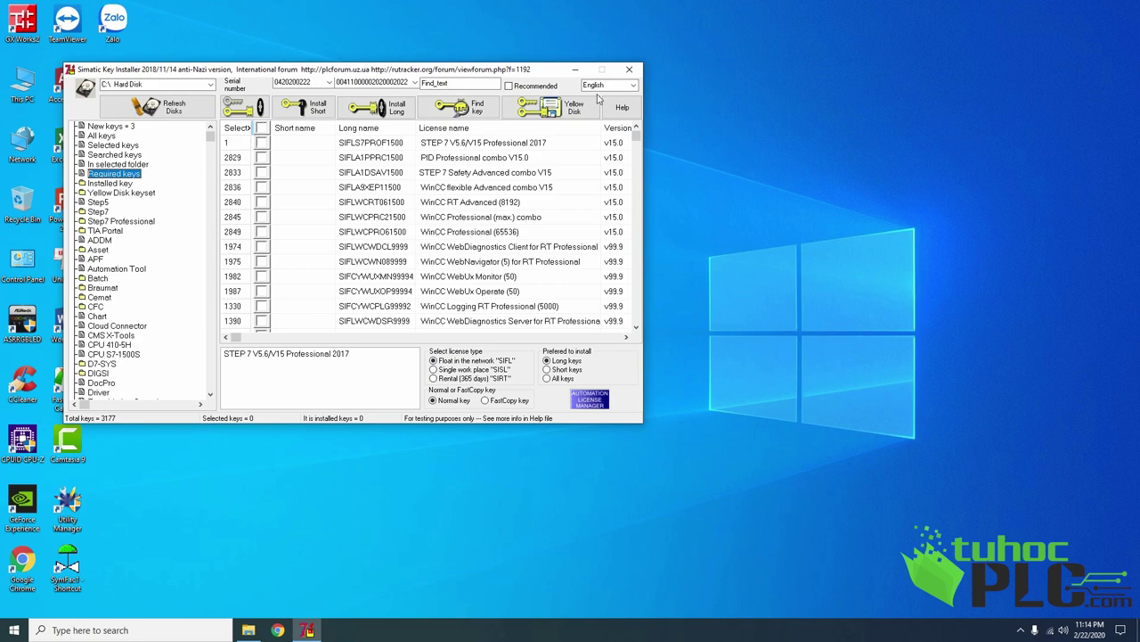
pyautogui.click(576, 71)
pyautogui.rightClick(455, 108)
pyautogui.click(473, 143)
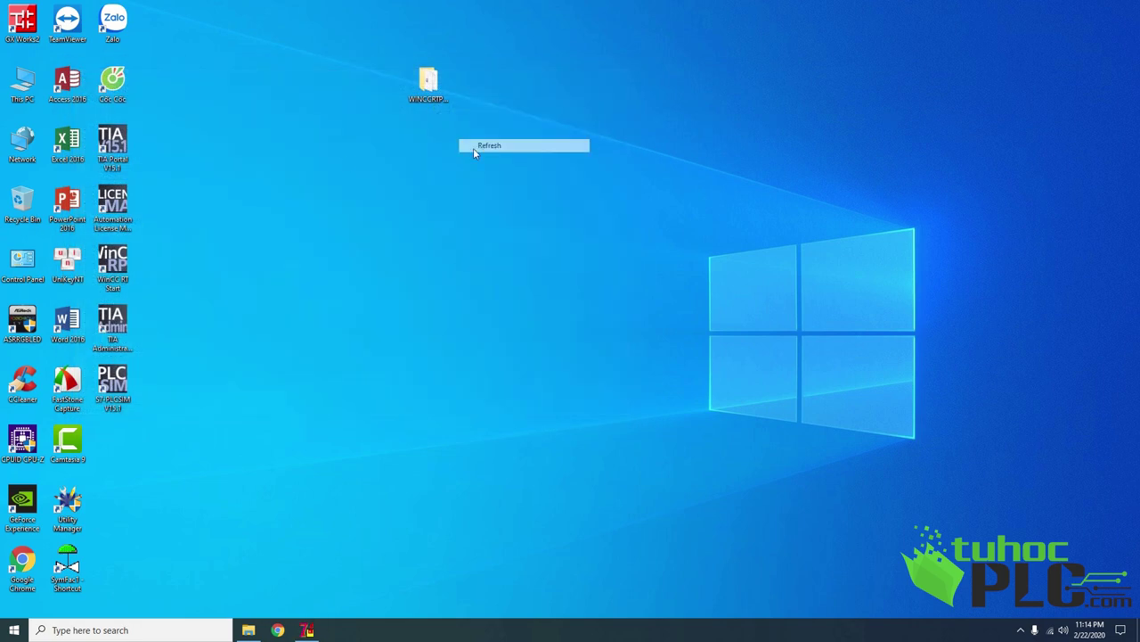
# Step: Open Automation License Manager, list the missing license keys of My Computer and widen the Product column to show full product names
pyautogui.doubleClick(112, 209)
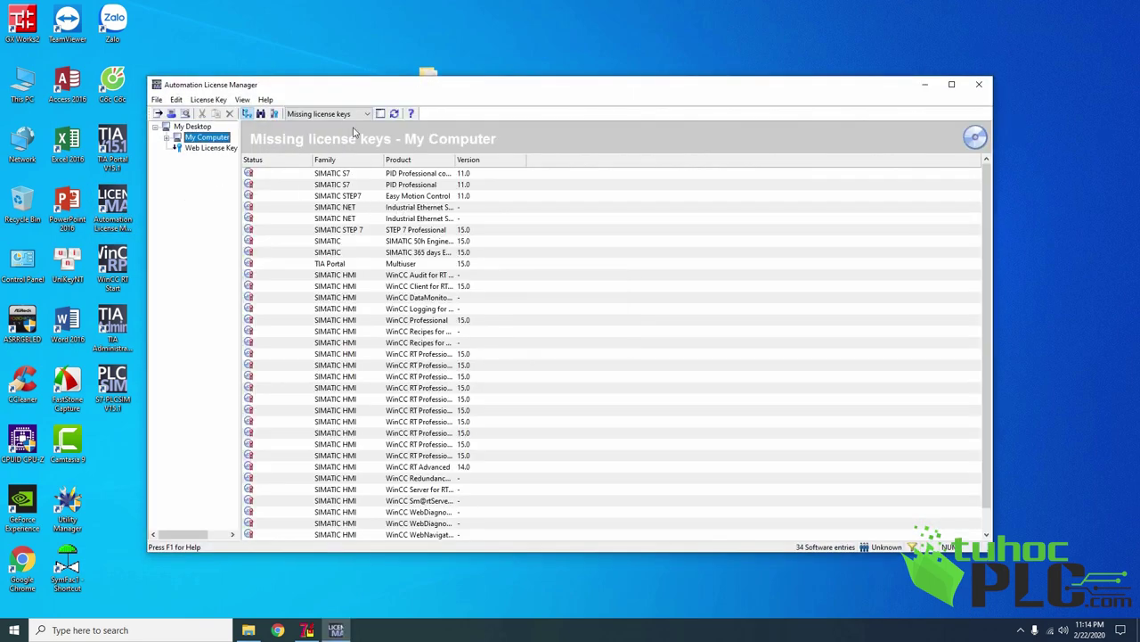
pyautogui.click(325, 114)
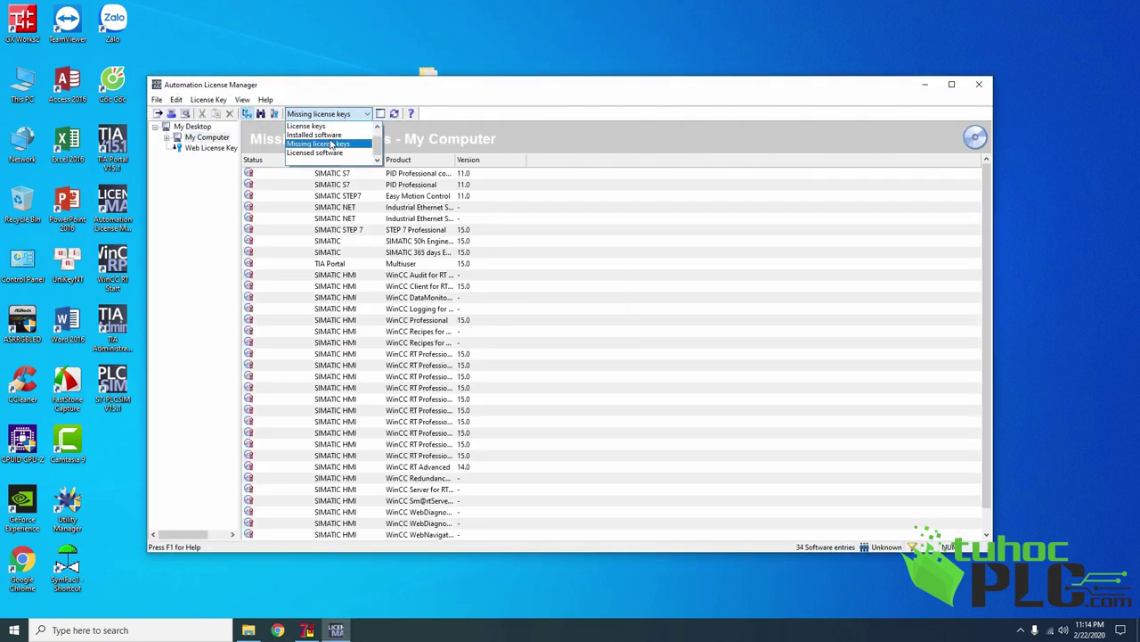
pyautogui.click(332, 145)
pyautogui.click(403, 264)
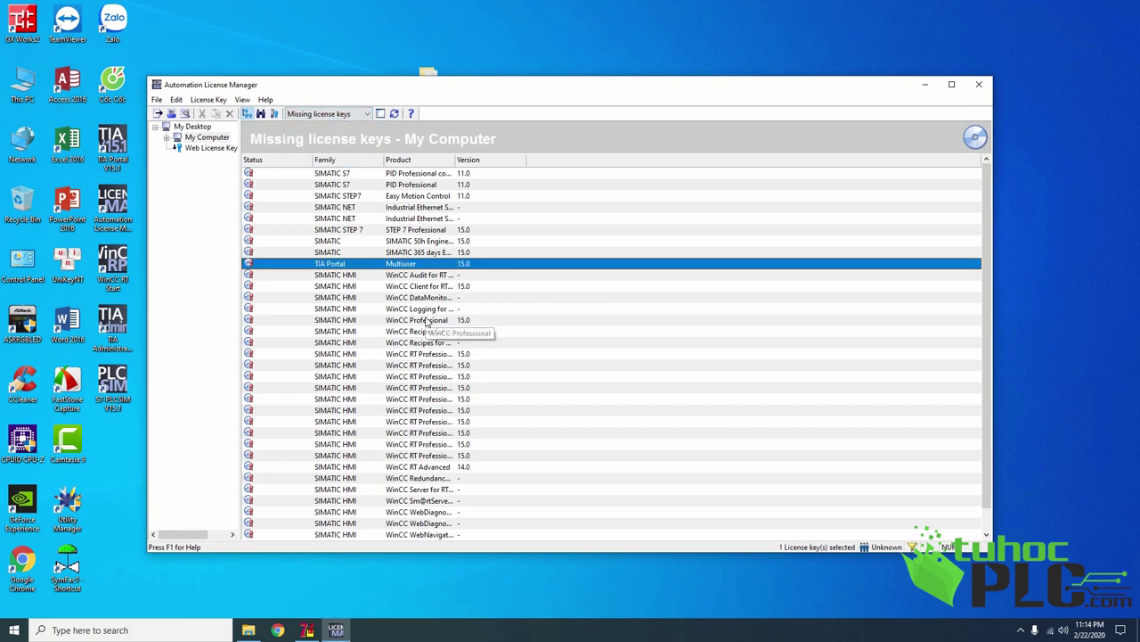
pyautogui.scroll(-1, 426, 322)
pyautogui.moveTo(457, 159); pyautogui.dragTo(653, 201)
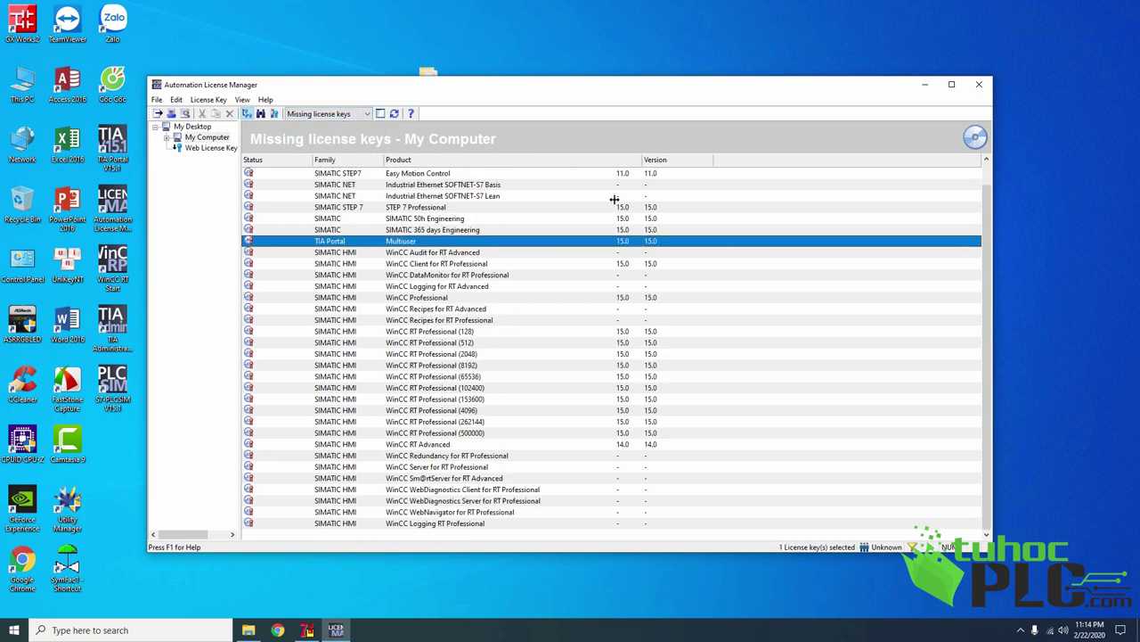
# Step: Examine the missing license keys for STEP 7 Professional, WinCC Professional and the WinCC RT Professional sizes, including their versions
pyautogui.click(385, 178)
pyautogui.click(356, 217)
pyautogui.click(353, 230)
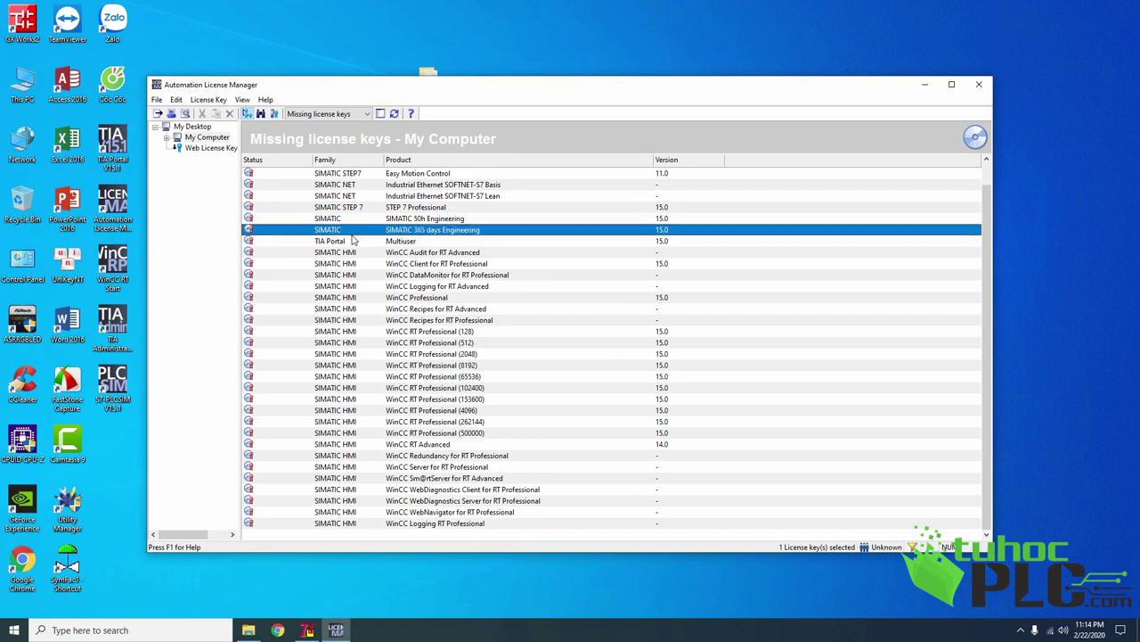
pyautogui.click(358, 253)
pyautogui.scroll(1, 474, 330)
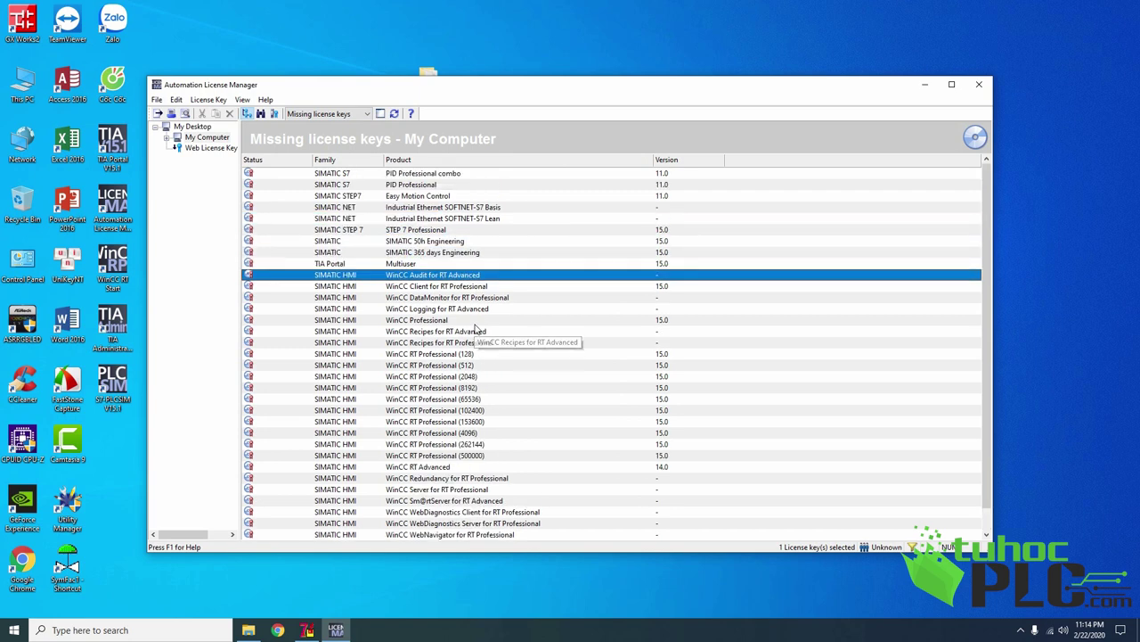
pyautogui.click(377, 200)
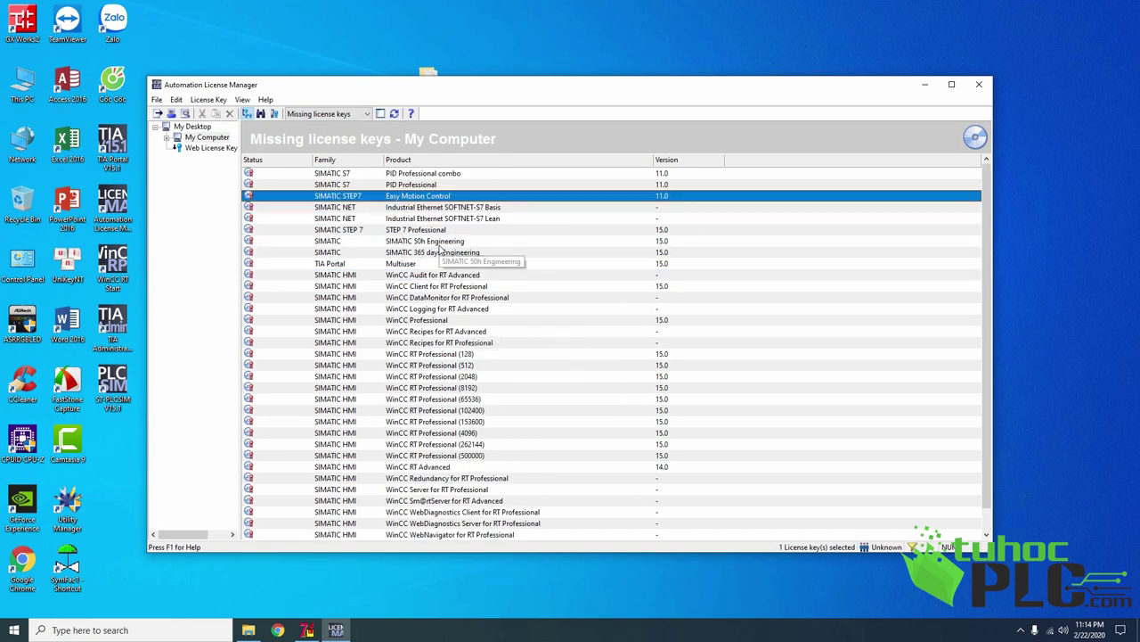
pyautogui.click(367, 232)
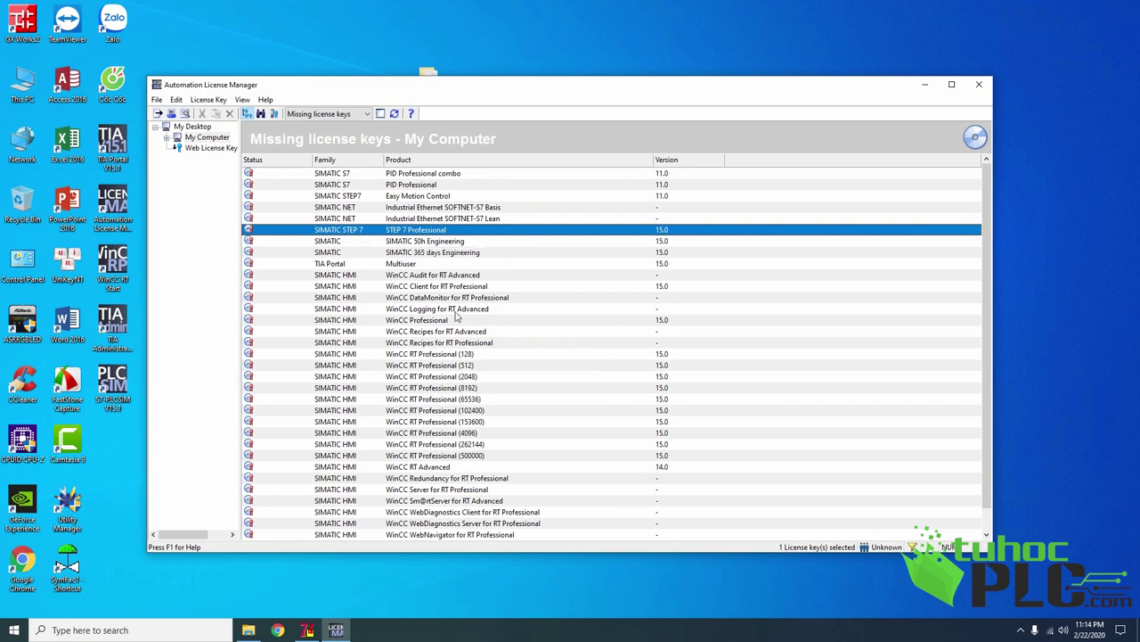
pyautogui.scroll(-1, 489, 314)
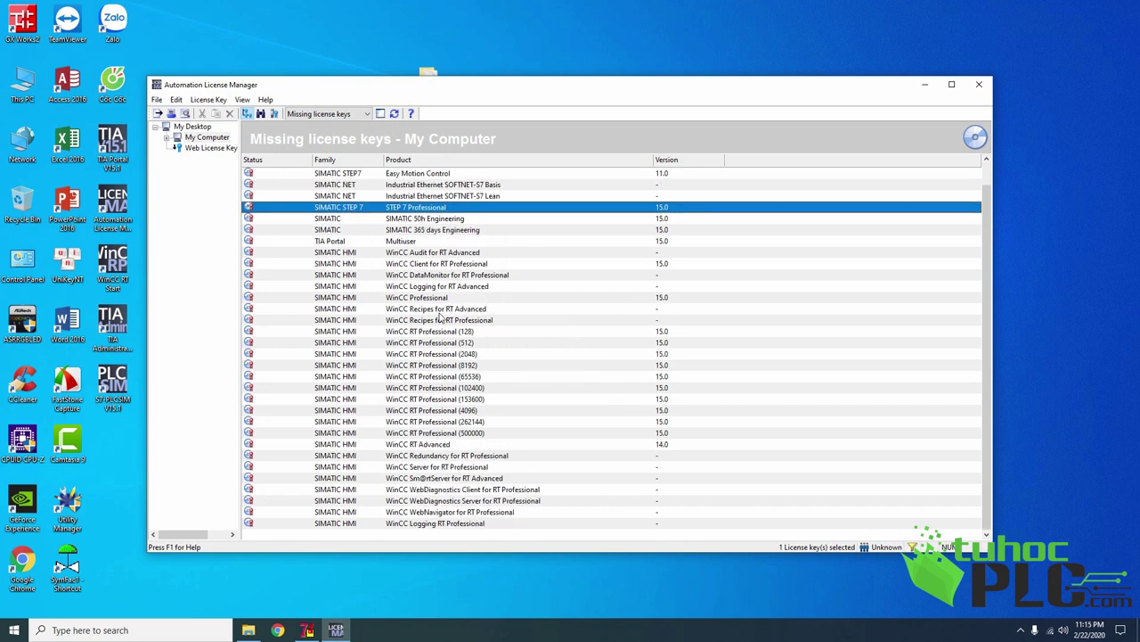
pyautogui.click(416, 299)
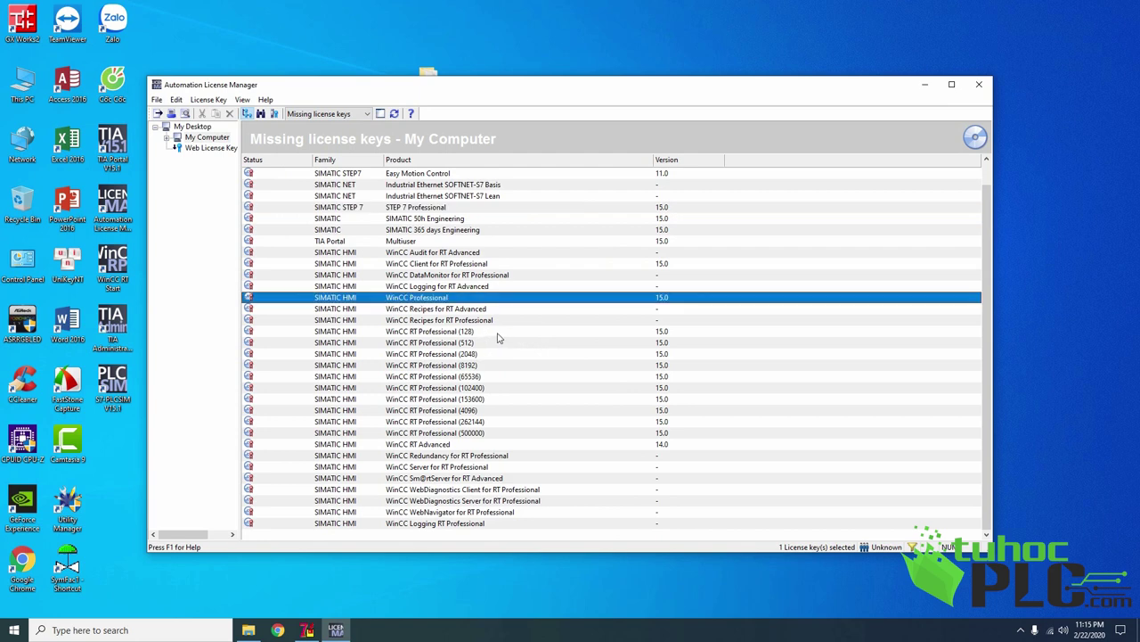
pyautogui.click(422, 333)
pyautogui.click(437, 433)
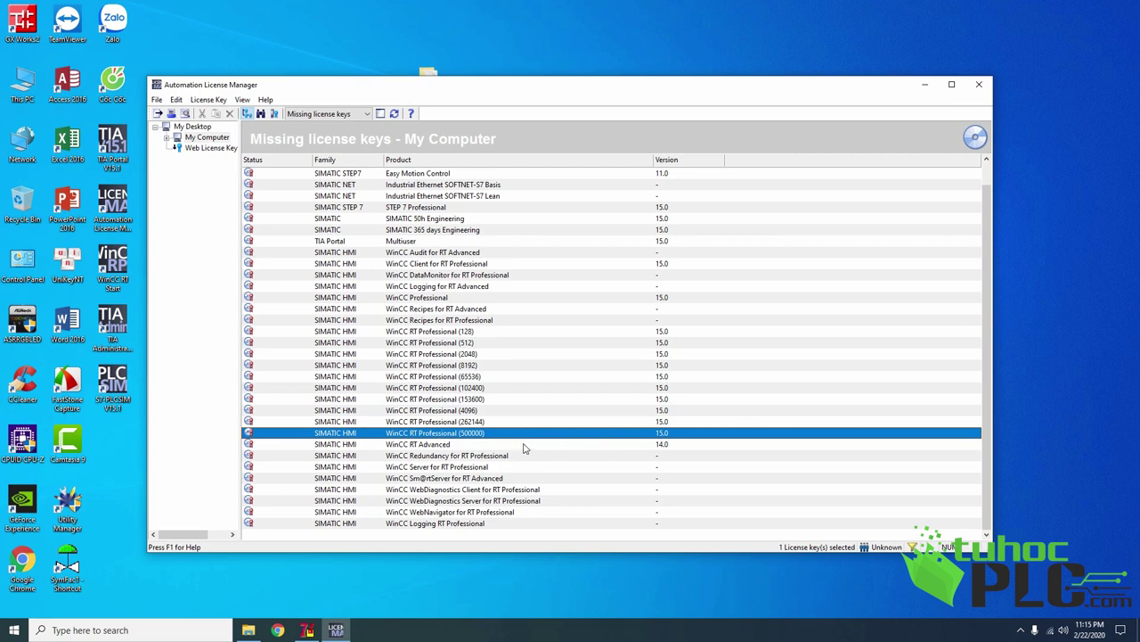
pyautogui.click(426, 300)
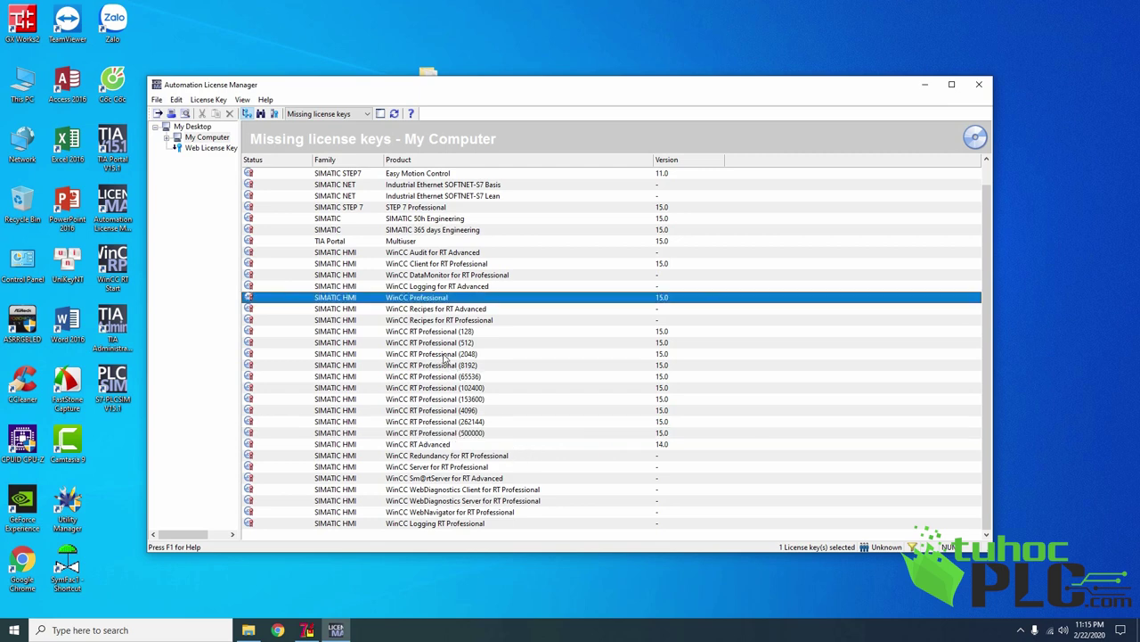
pyautogui.scroll(1, 499, 412)
pyautogui.click(408, 233)
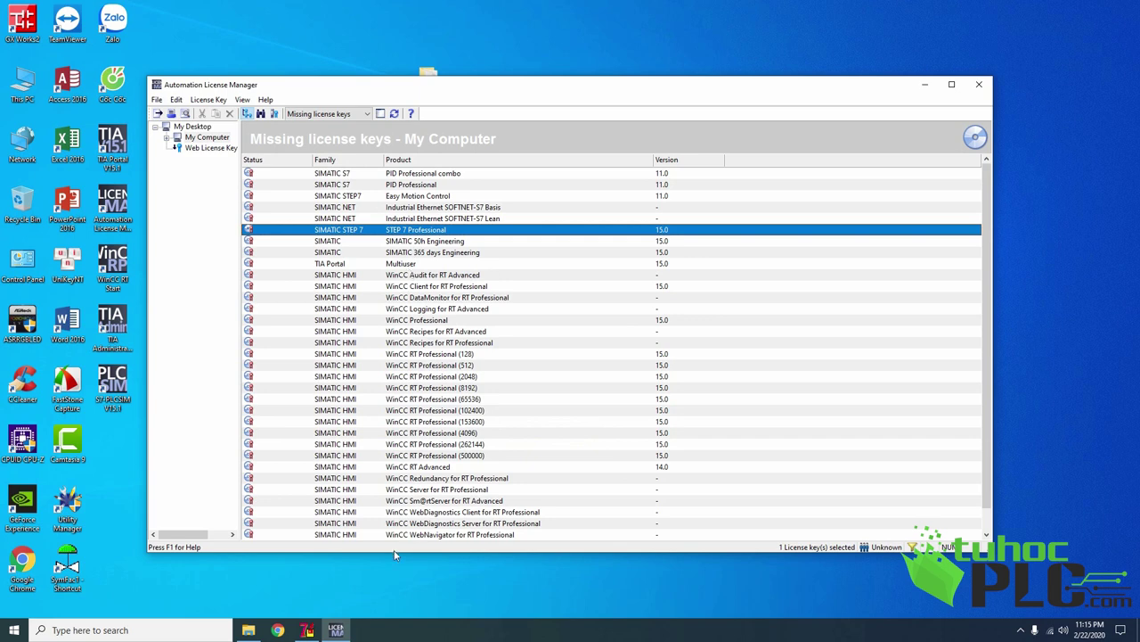
# Step: Switch to Simatic Key Installer and expand the Step7 Professional key group
pyautogui.click(307, 630)
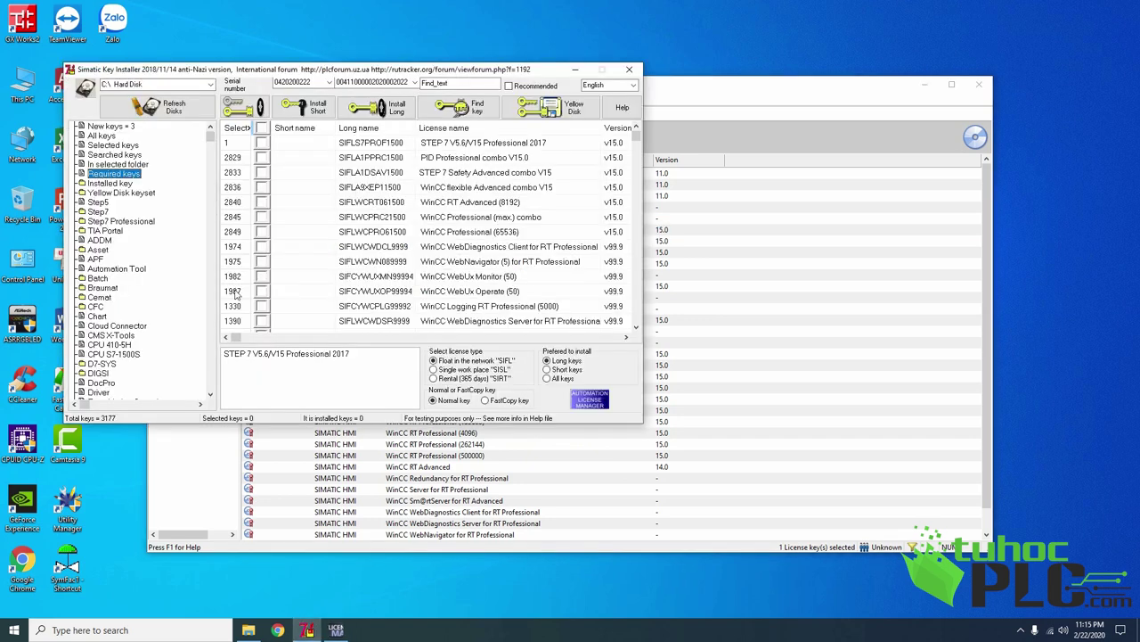
pyautogui.click(104, 231)
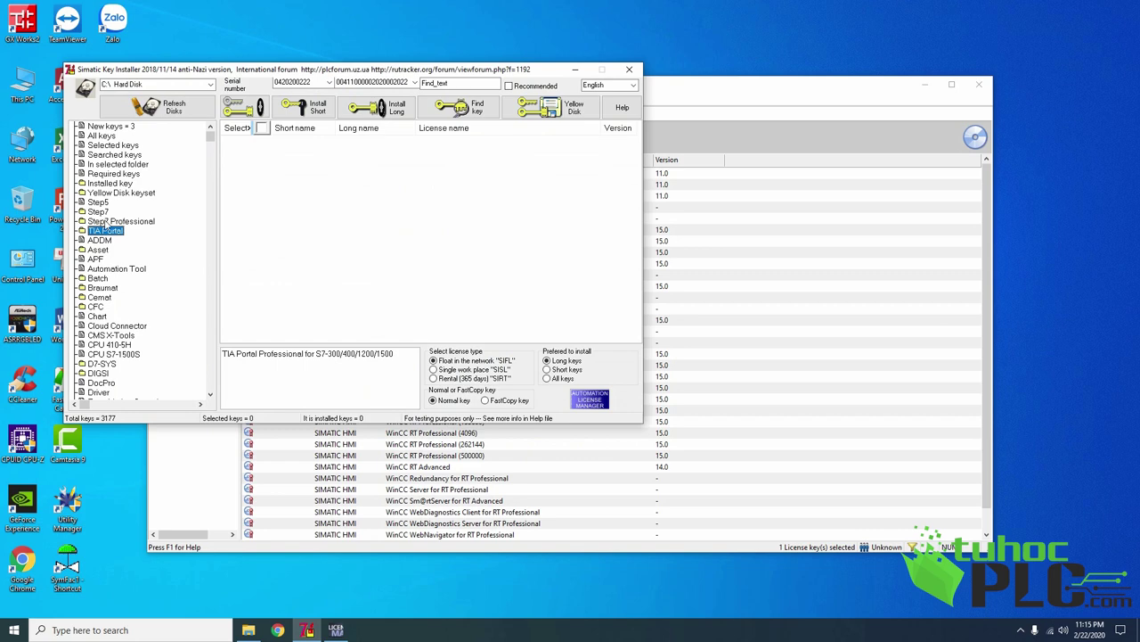
pyautogui.click(105, 220)
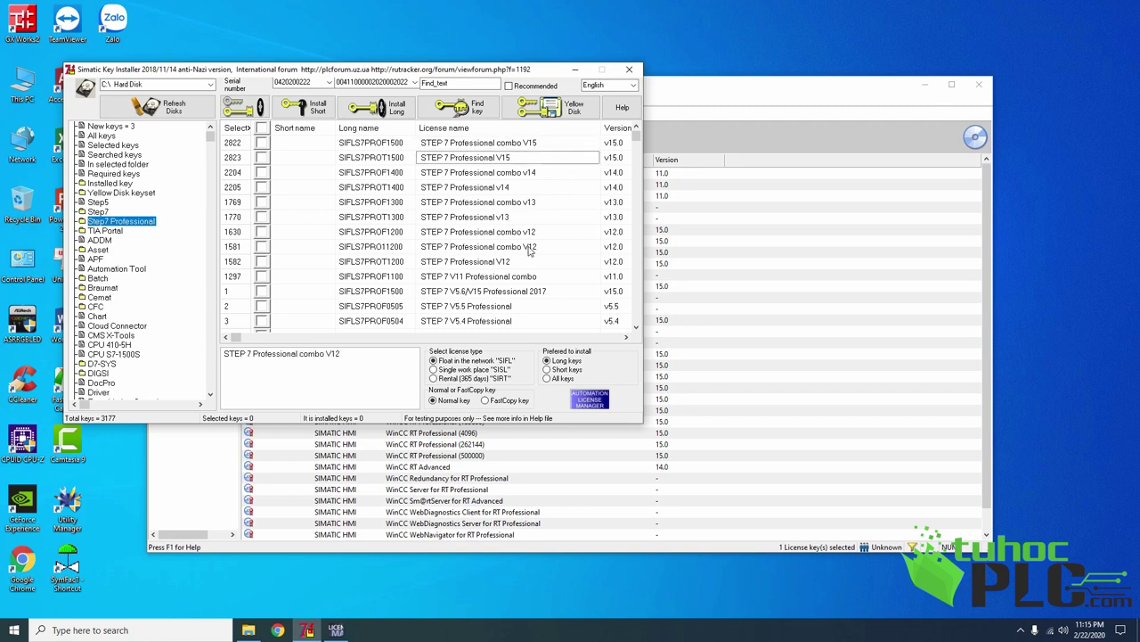
pyautogui.scroll(-2, 524, 276)
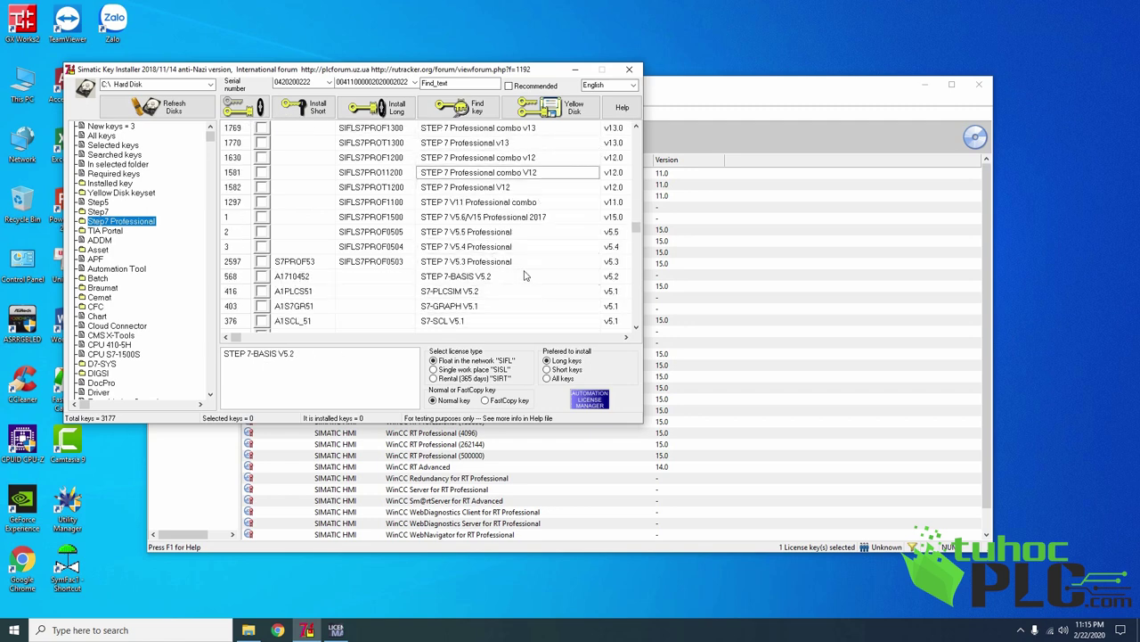
pyautogui.doubleClick(116, 224)
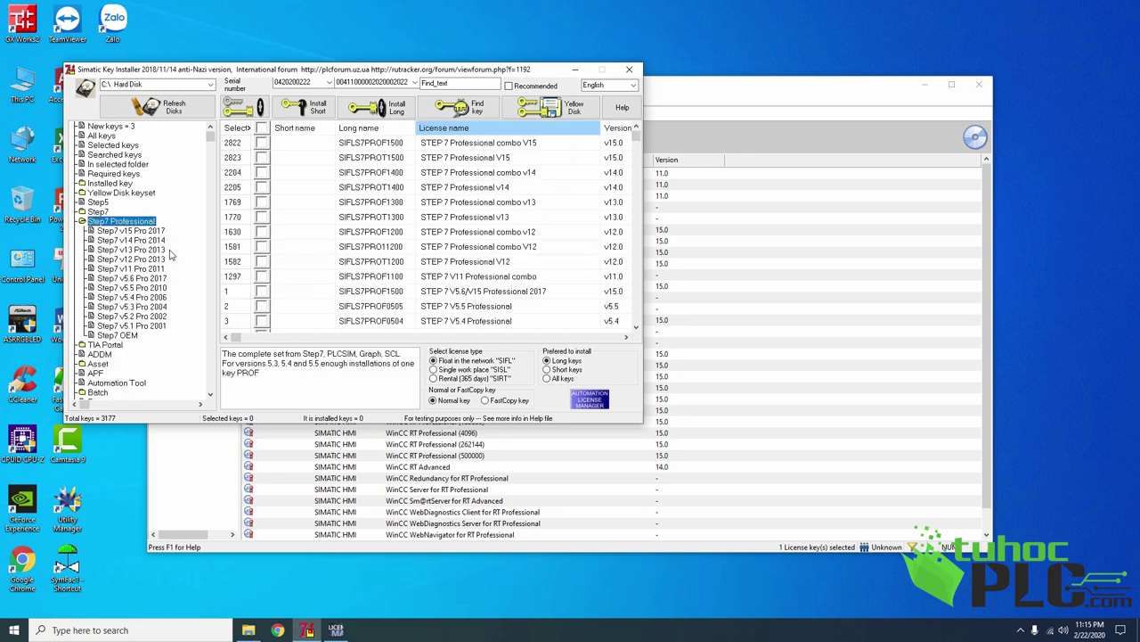
# Step: Install the STEP 7 Professional V15 key from the Step7 v15 Pro 2017 group
pyautogui.click(131, 231)
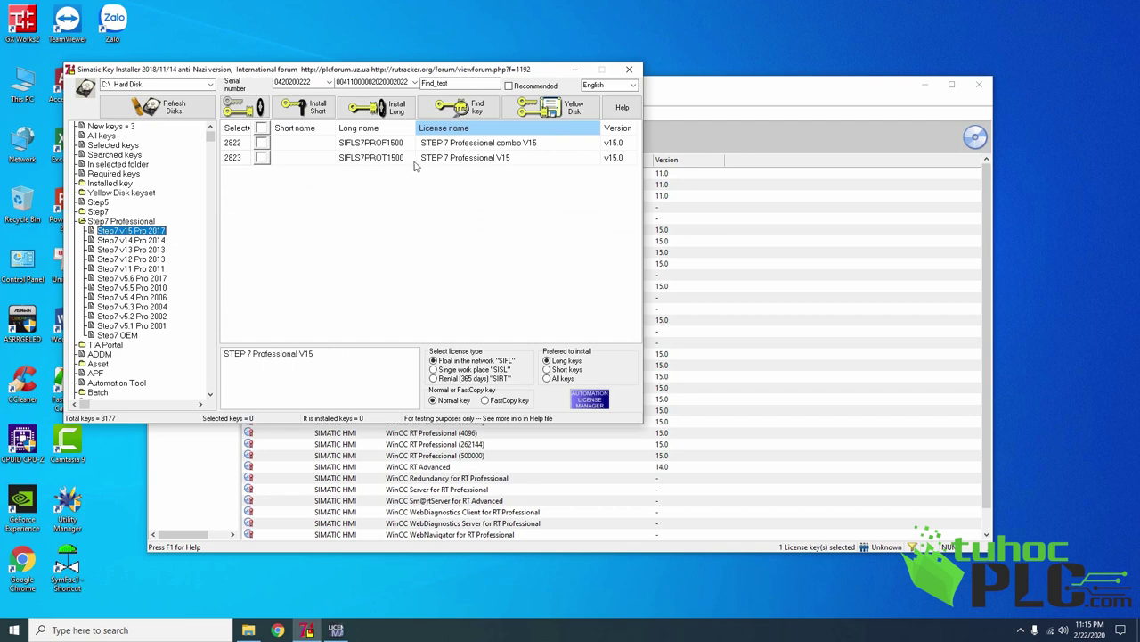
pyautogui.click(260, 158)
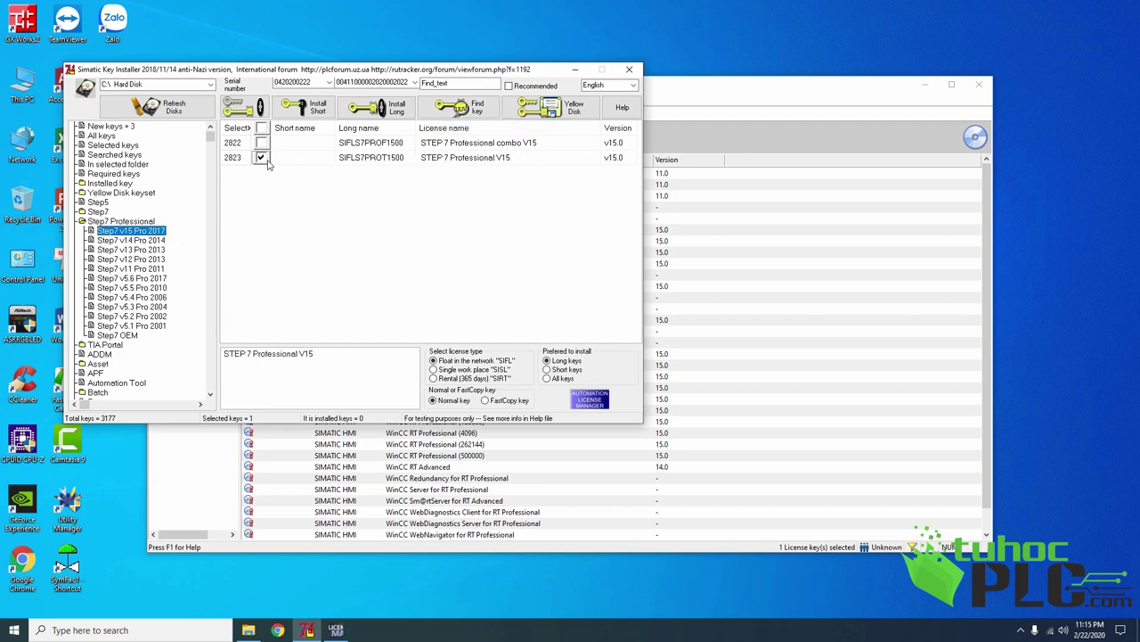
pyautogui.click(254, 107)
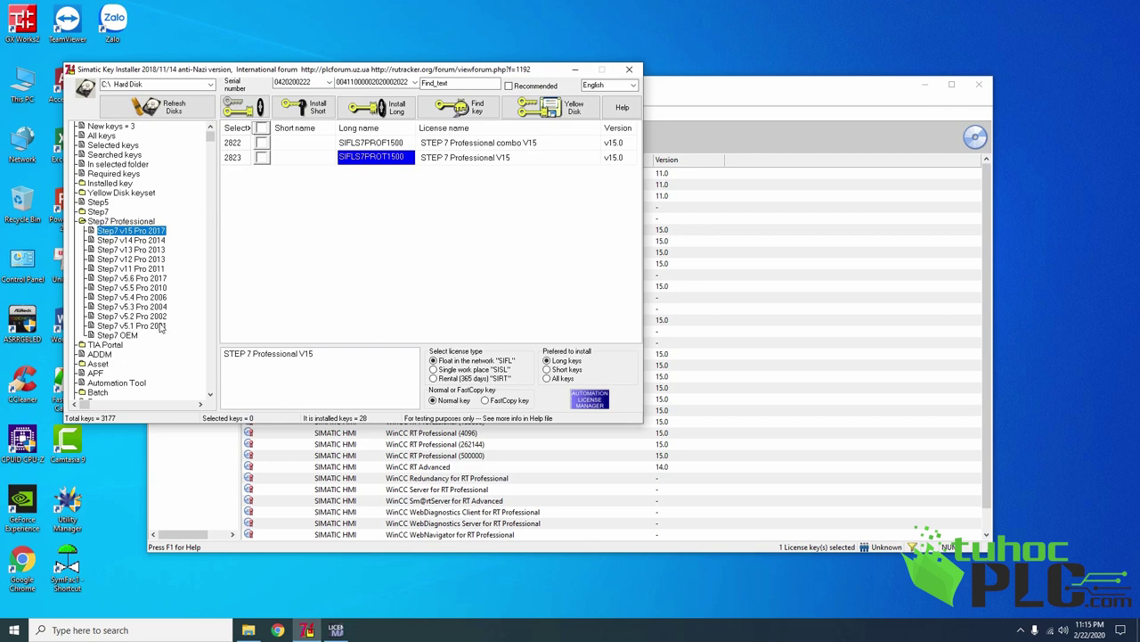
# Step: Expand the TIA Portal group and its TIA Portal v15/v15.1 subgroup, listing that version's keys
pyautogui.doubleClick(106, 345)
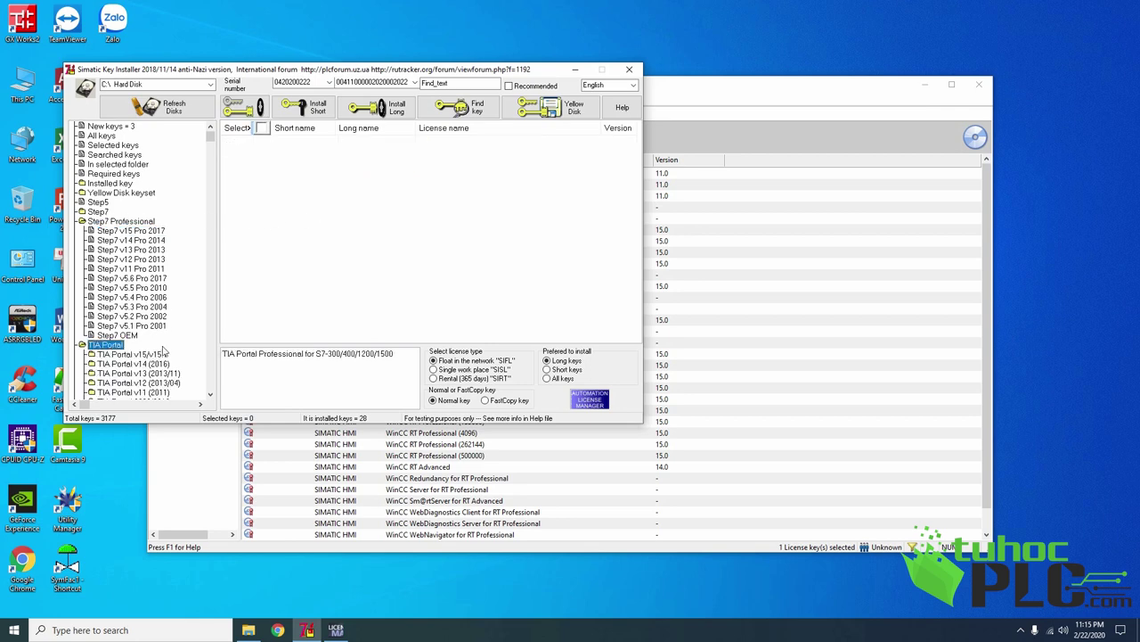
pyautogui.click(142, 354)
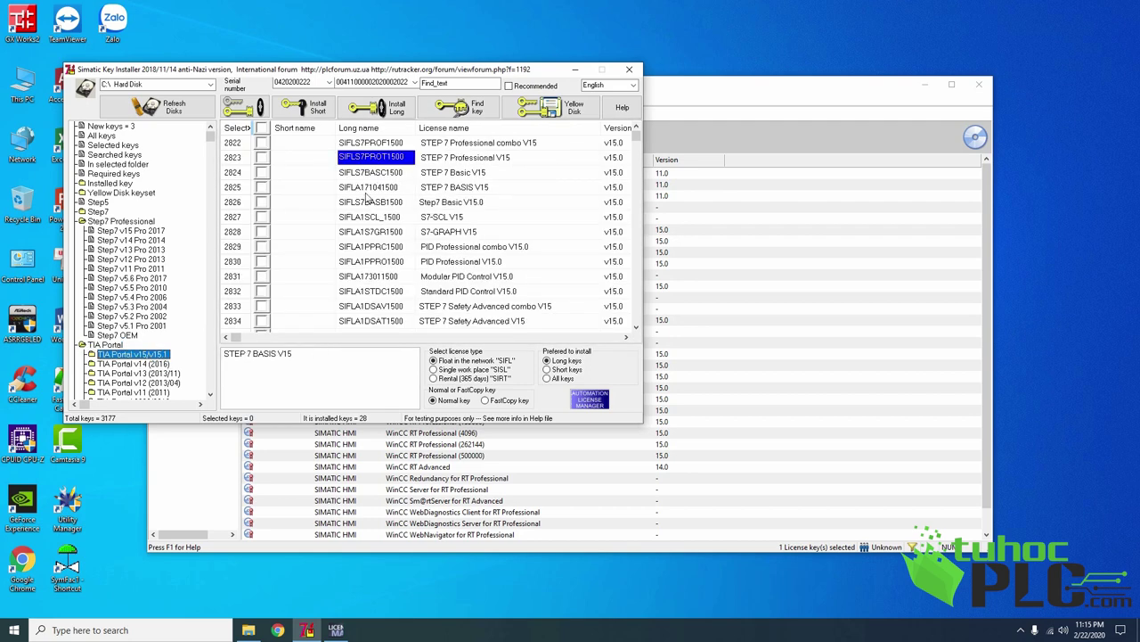
pyautogui.doubleClick(133, 356)
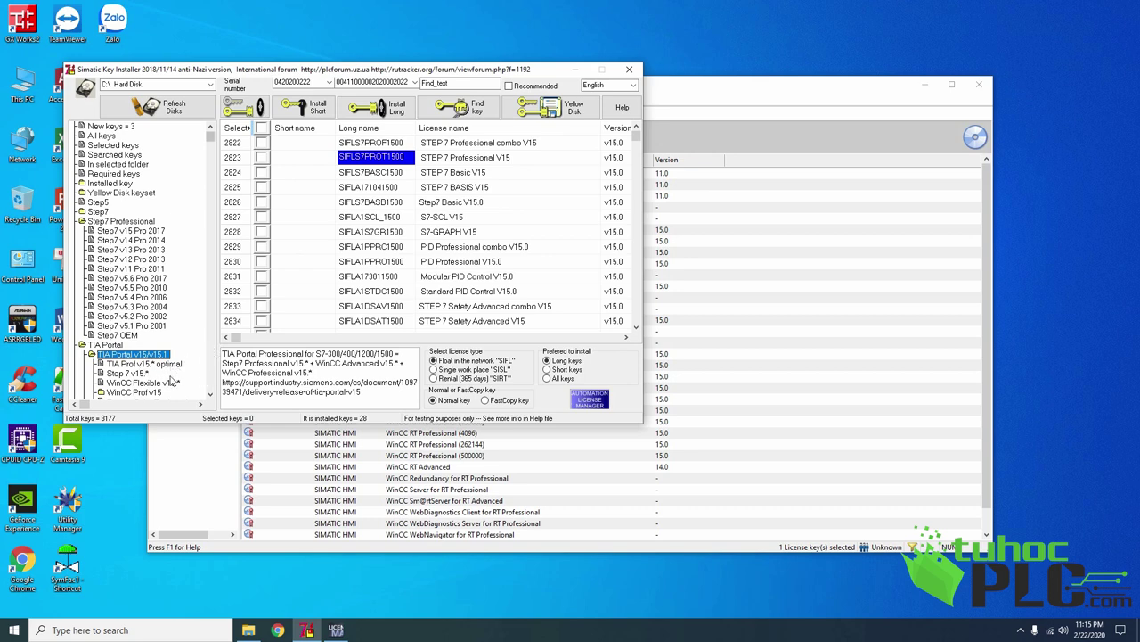
pyautogui.click(211, 393)
pyautogui.click(211, 393)
pyautogui.click(211, 393)
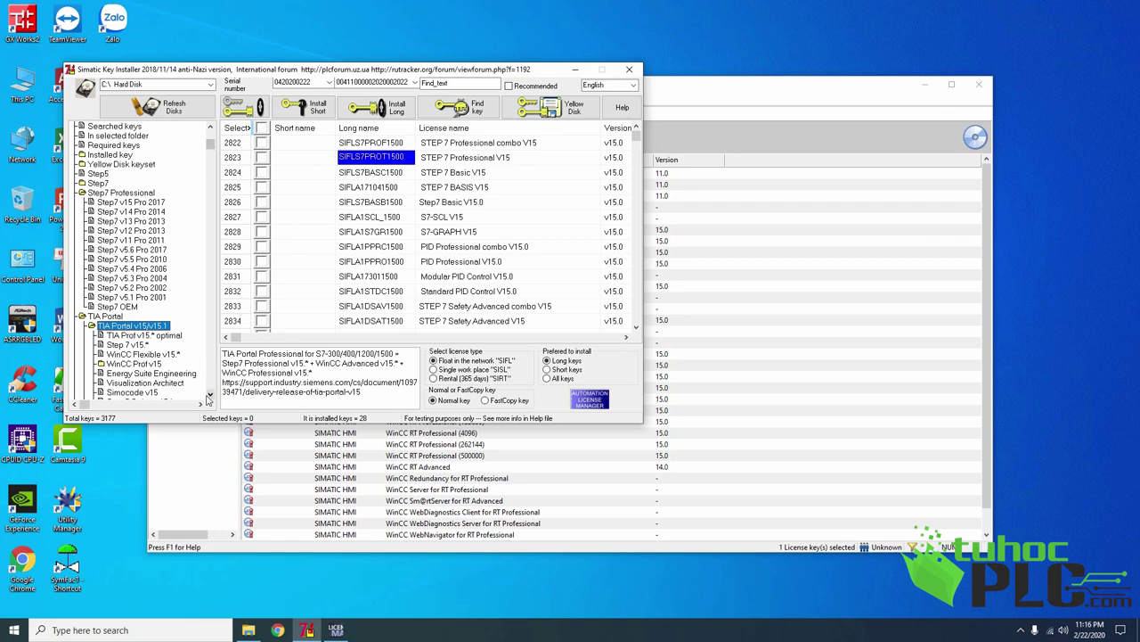
pyautogui.click(211, 396)
pyautogui.click(212, 395)
pyautogui.click(211, 396)
pyautogui.click(211, 396)
pyautogui.click(211, 395)
pyautogui.click(211, 396)
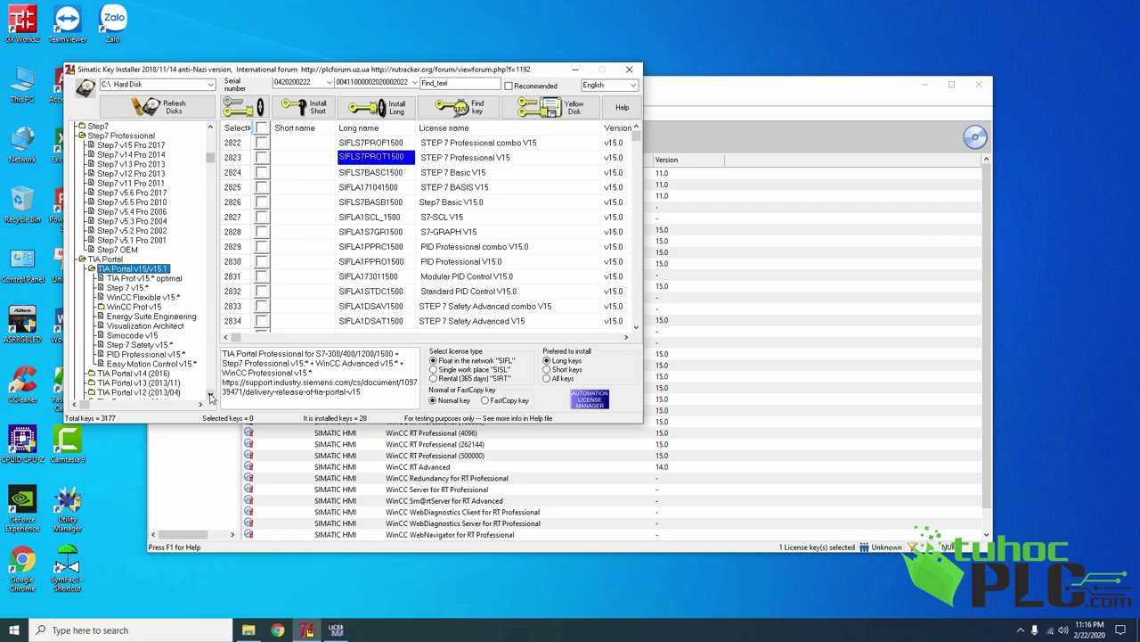
# Step: Find the WinCC Professional (max.) v15.0 key in the TIA Portal v15/v15.1 key list and mark it for installation
pyautogui.click(460, 190)
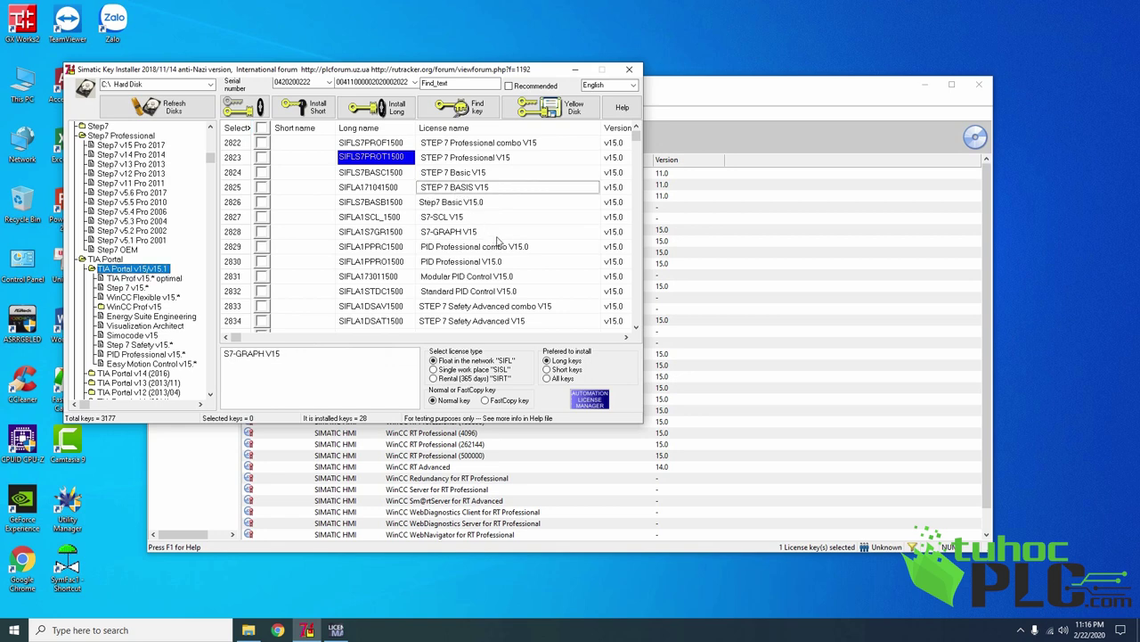
pyautogui.press('Down')
pyautogui.press('Down')
pyautogui.press('Down')
pyautogui.press('Down')
pyautogui.press('Down')
pyautogui.press('Down')
pyautogui.press('Down')
pyautogui.press('Down')
pyautogui.press('Down')
pyautogui.press('Down')
pyautogui.press('Down')
pyautogui.press('Down')
pyautogui.press('Down')
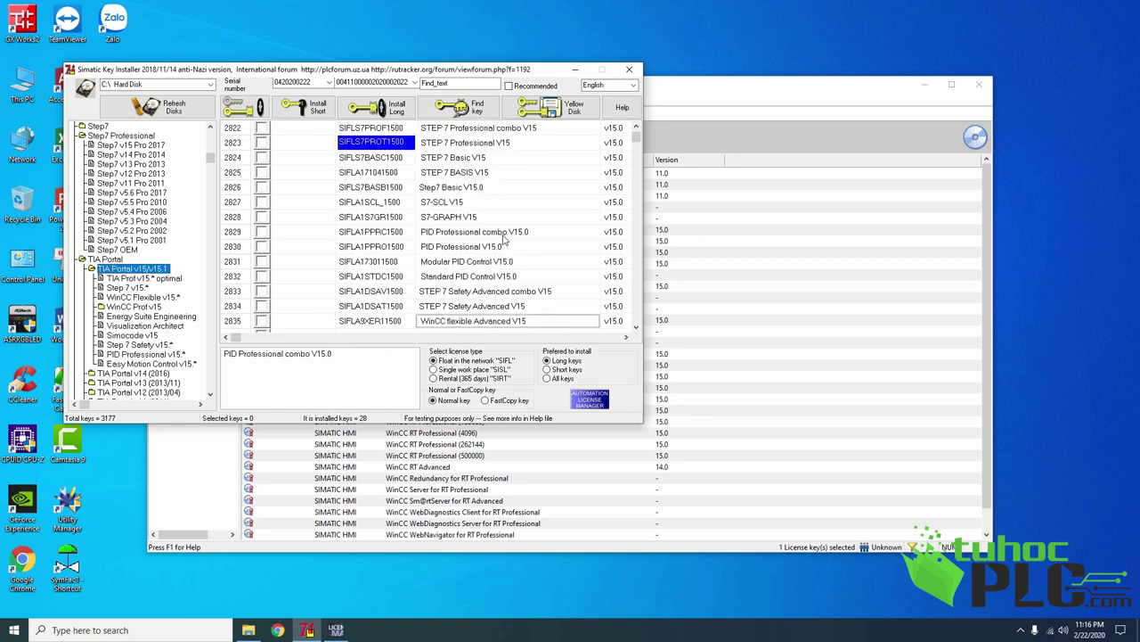
pyautogui.press('Down')
pyautogui.press('Down')
pyautogui.press('Down')
pyautogui.press('Down')
pyautogui.press('Down')
pyautogui.press('Down')
pyautogui.press('Down')
pyautogui.press('Down')
pyautogui.press('Down')
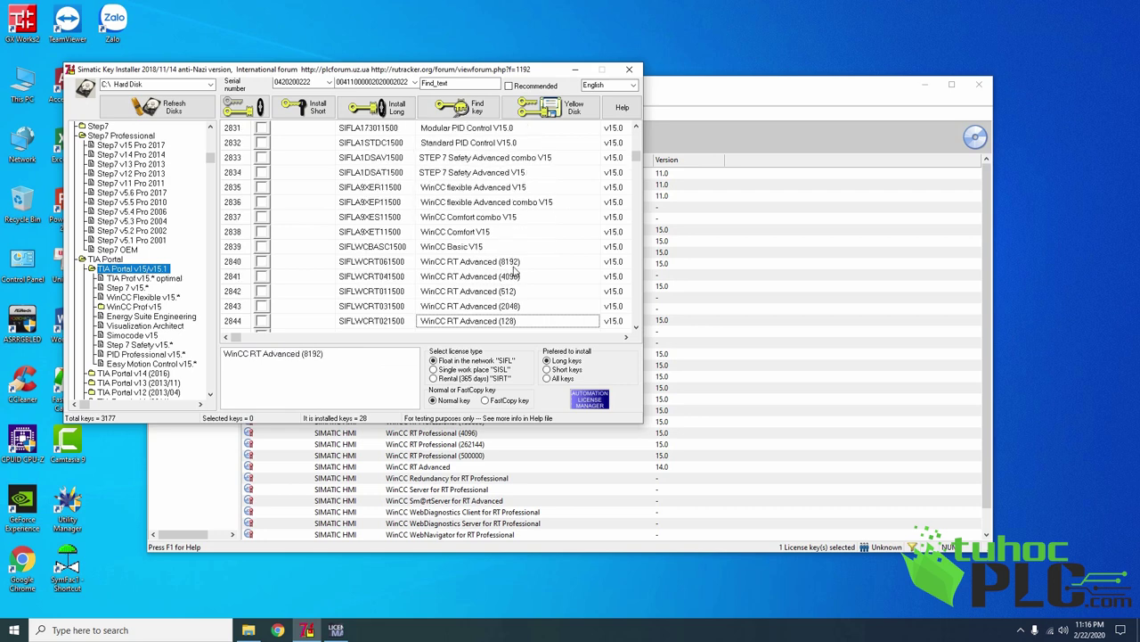
pyautogui.press('Down')
pyautogui.press('Down')
pyautogui.press('Down')
pyautogui.press('Down')
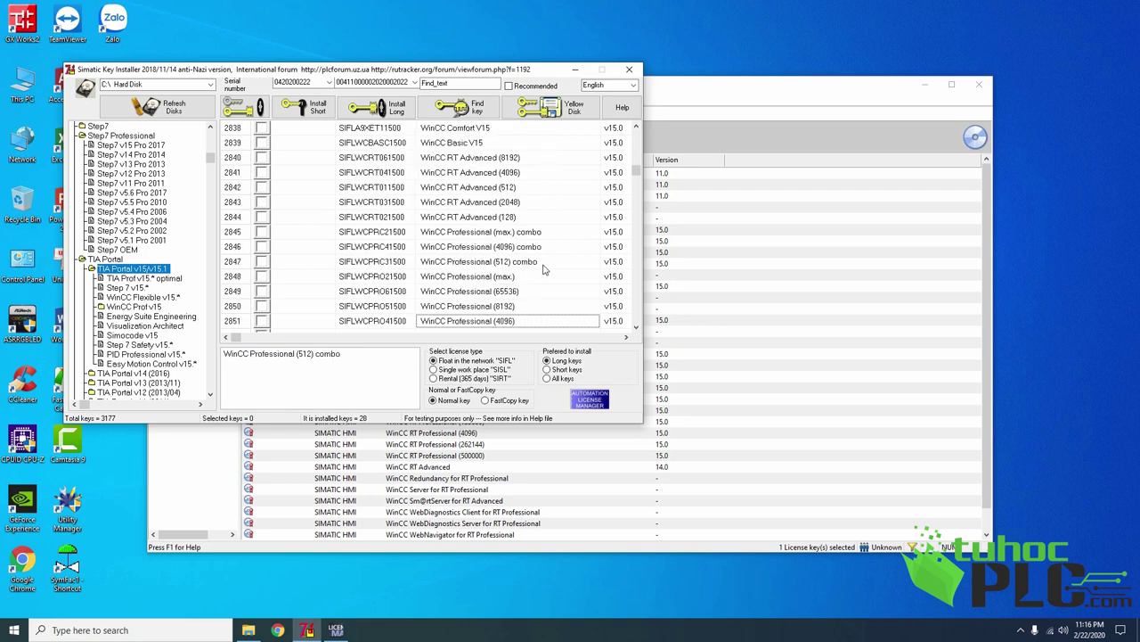
pyautogui.press('Down')
pyautogui.press('Down')
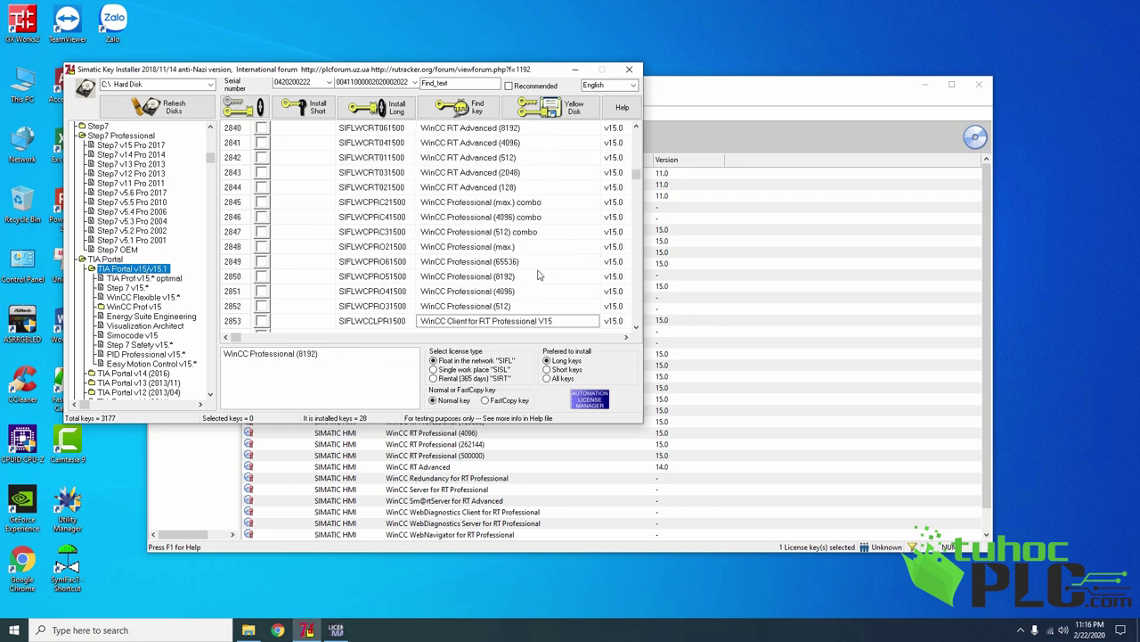
pyautogui.click(262, 247)
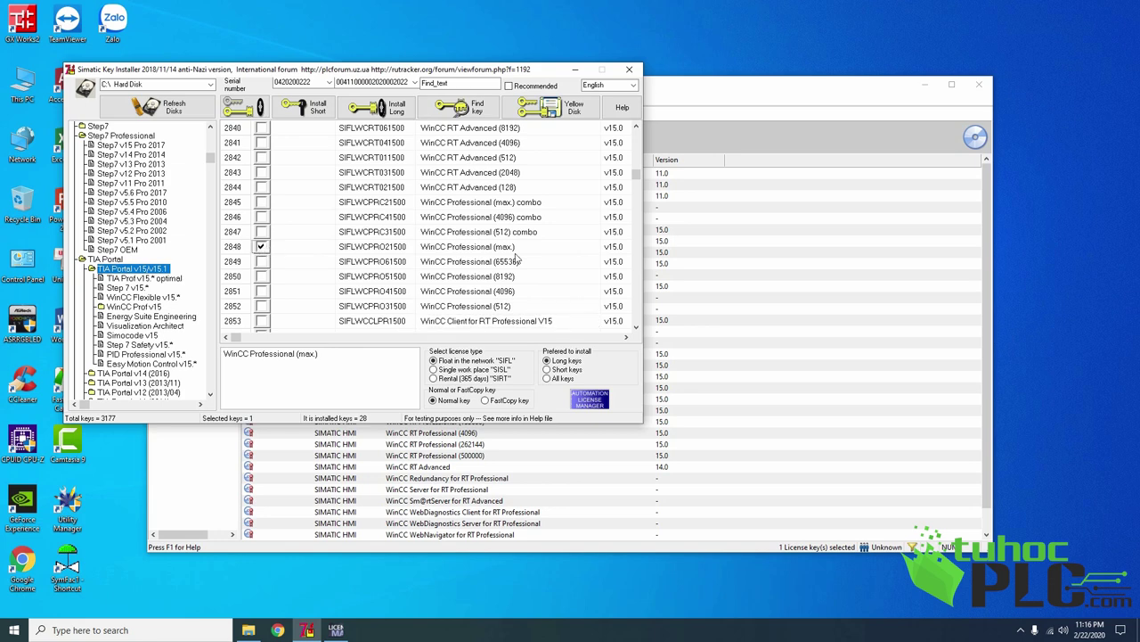
# Step: Install the marked WinCC Professional (max.) key, and mark the WinCC RT Professional (max.) v15.0 key in the list
pyautogui.click(243, 107)
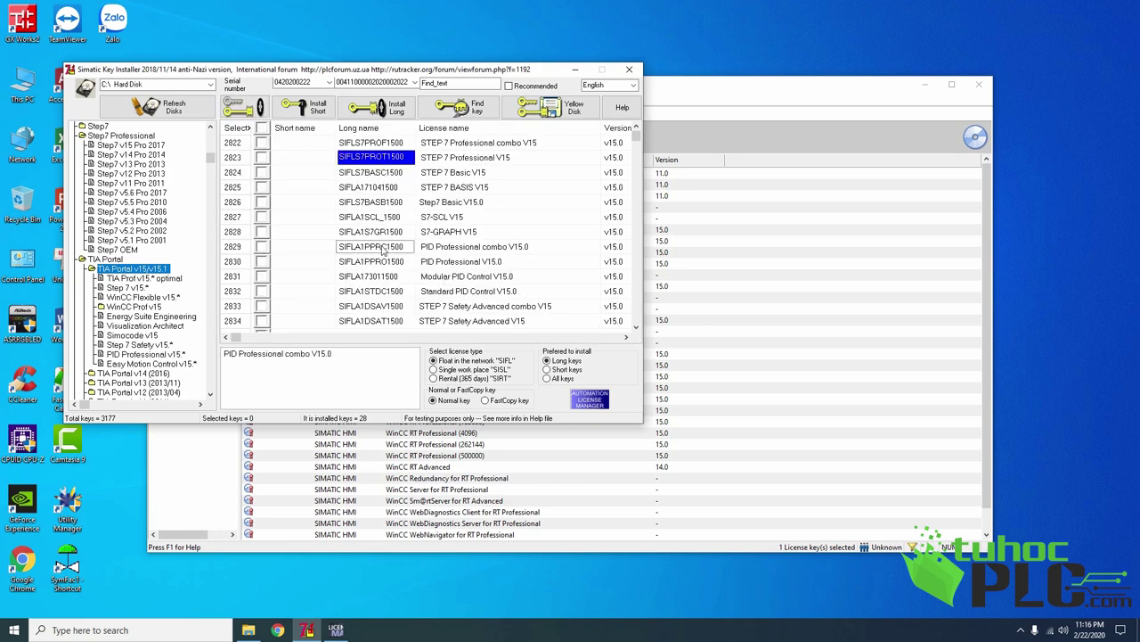
pyautogui.scroll(-8, 392, 262)
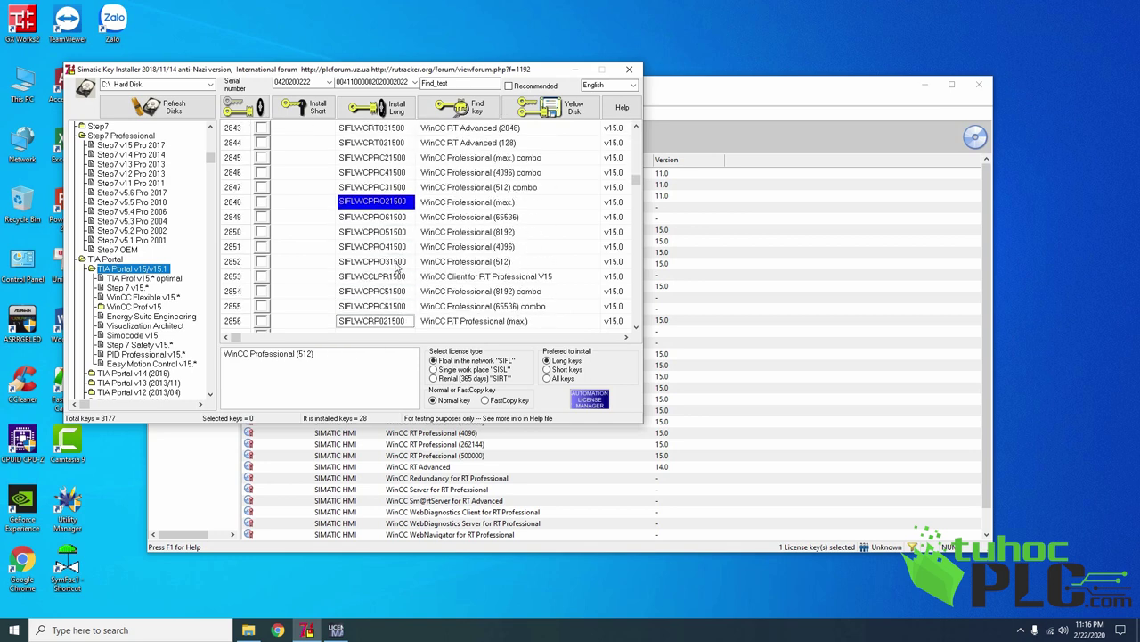
pyautogui.scroll(-1, 397, 265)
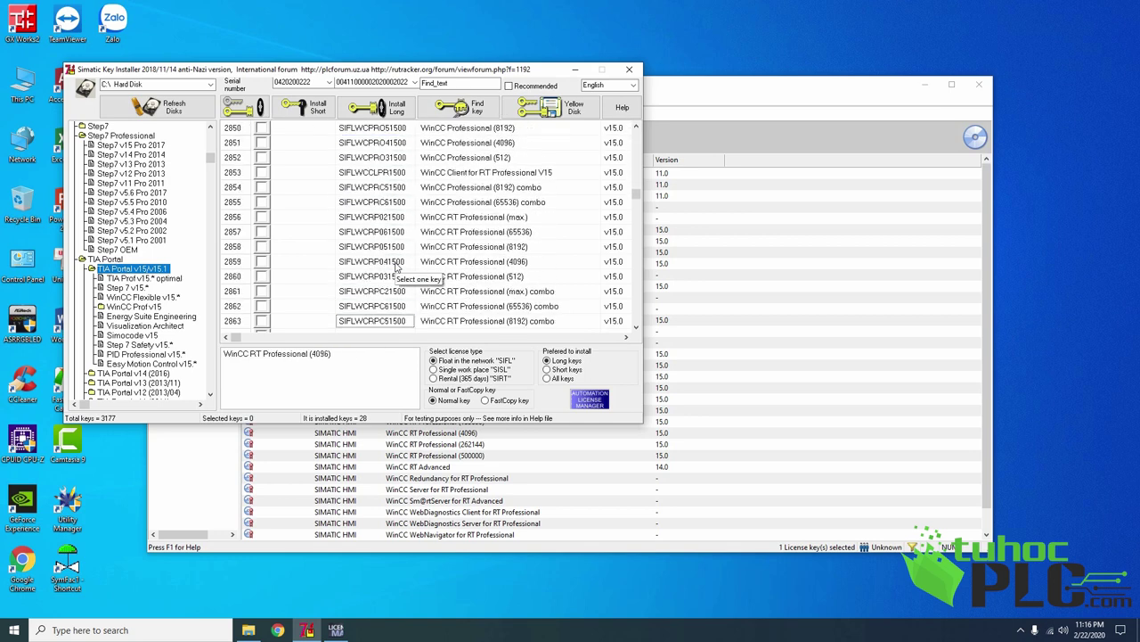
pyautogui.scroll(2, 443, 252)
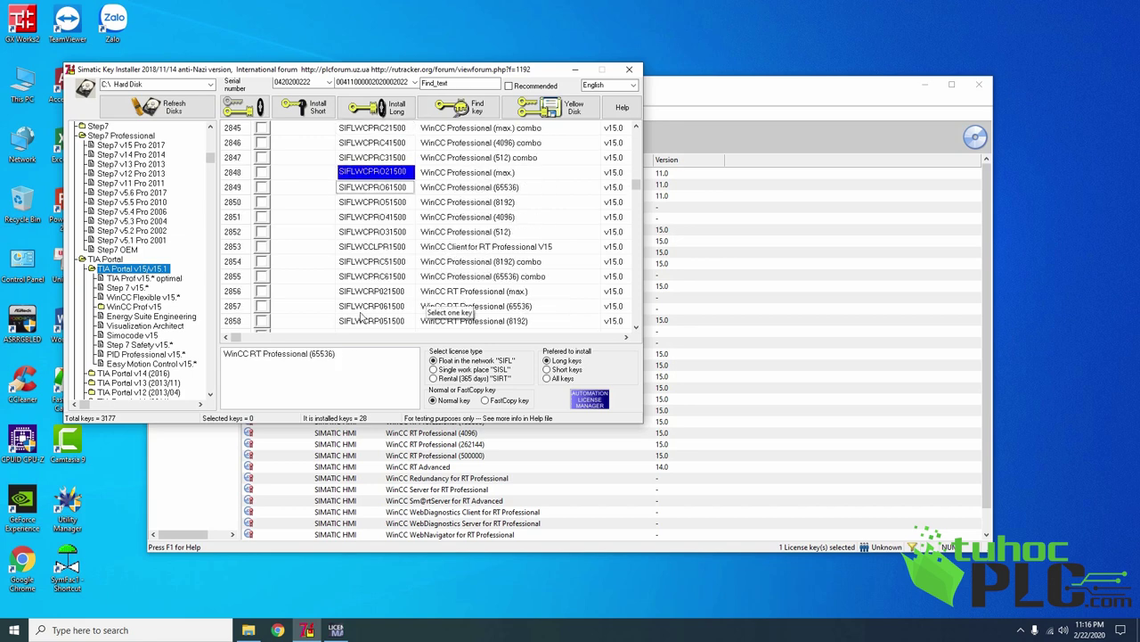
pyautogui.click(262, 291)
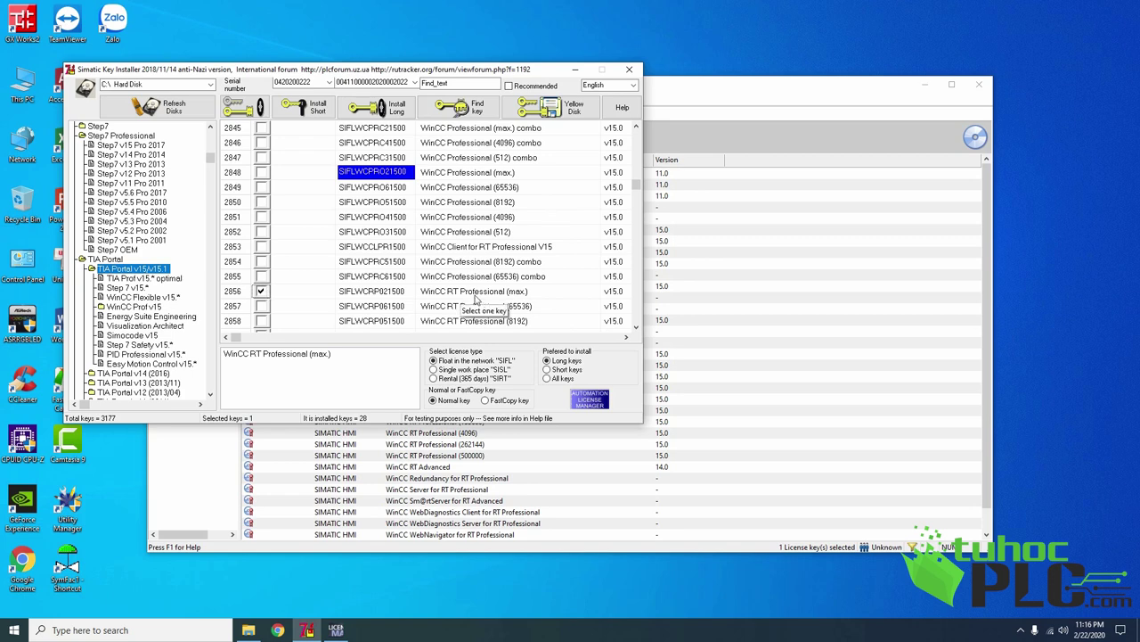
# Step: Find the S7-PLCSIM V15 key in the TIA Portal v15/v15.1 key list and mark it for installation
pyautogui.scroll(-2, 489, 303)
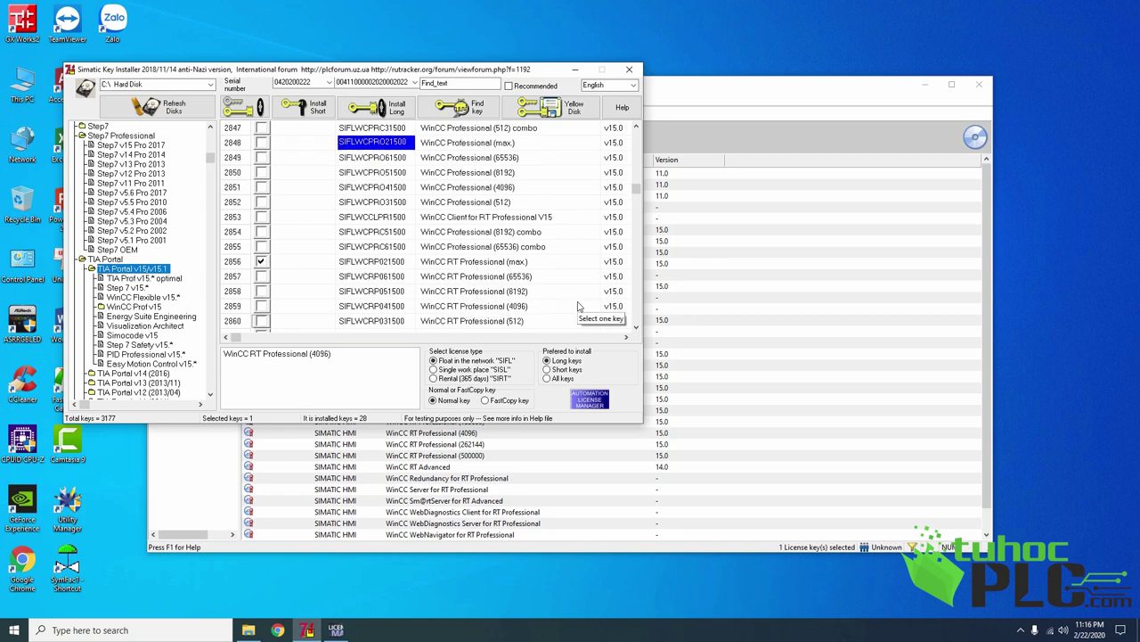
pyautogui.scroll(-7, 578, 307)
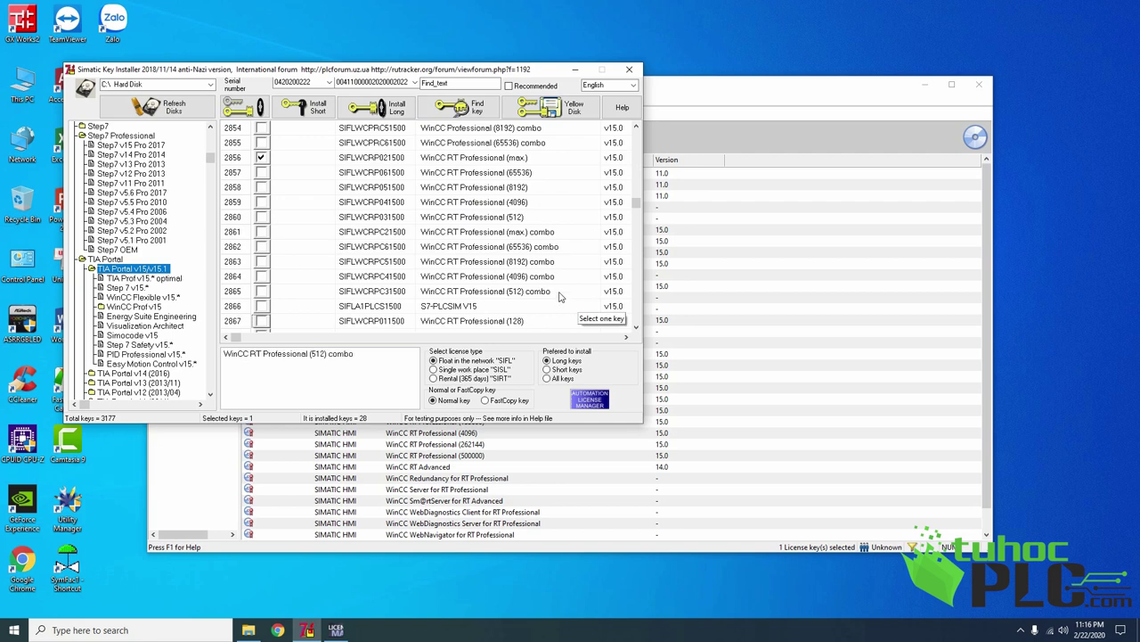
pyautogui.scroll(-4, 560, 297)
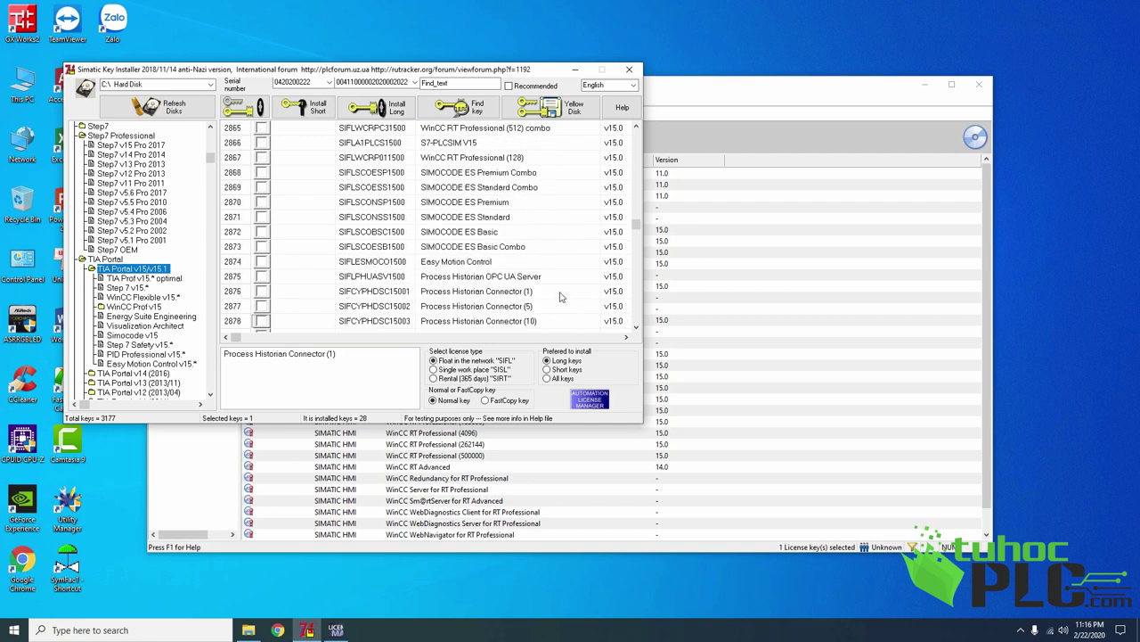
pyautogui.scroll(-1, 560, 297)
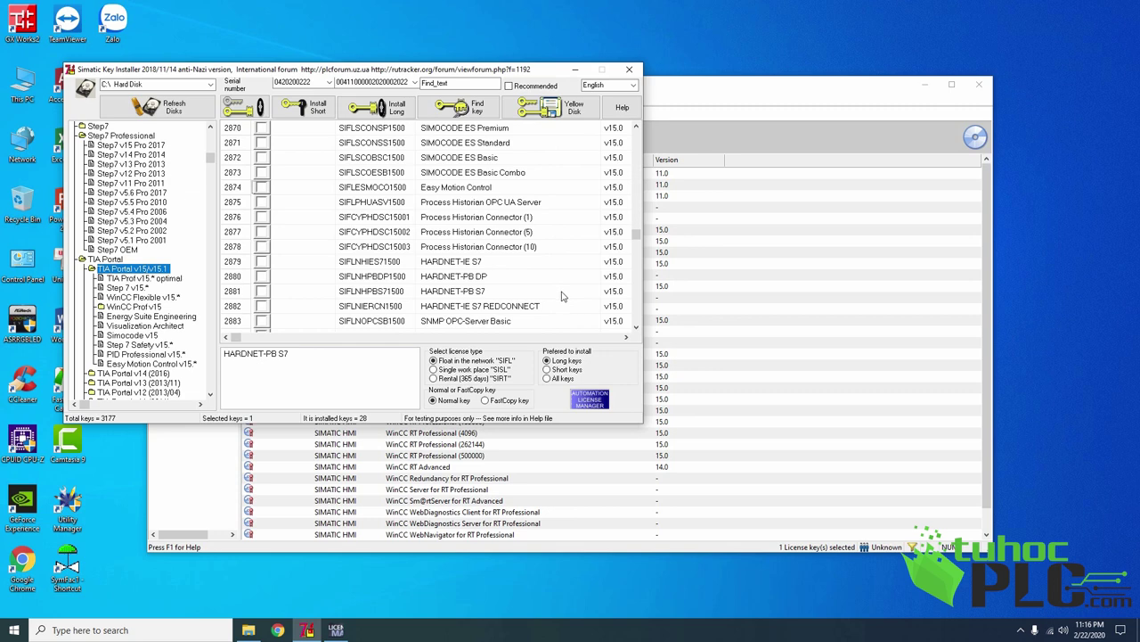
pyautogui.scroll(3, 562, 297)
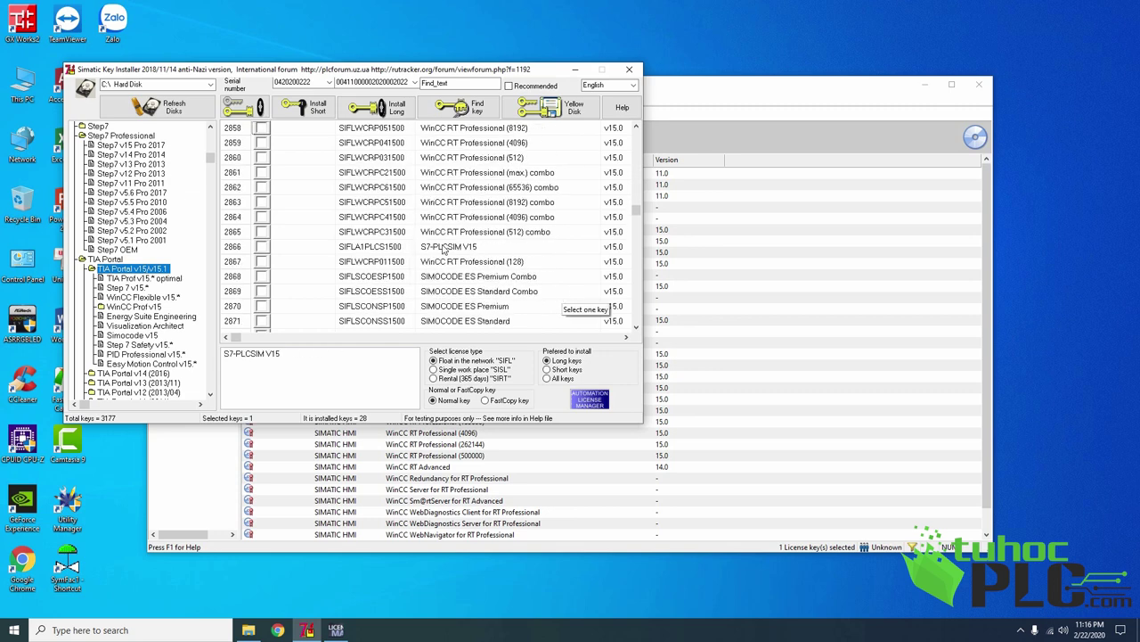
pyautogui.click(262, 247)
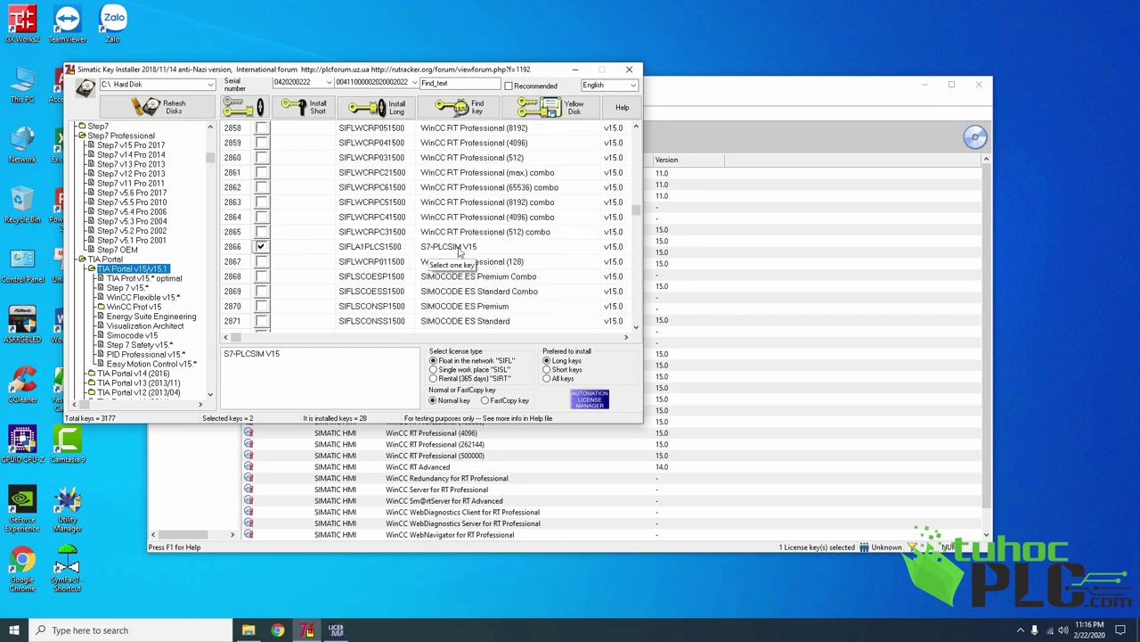
# Step: Mark the STEP 7 Professional v15.0 key listed above SIMATIC 50h Engineering for installation
pyautogui.scroll(-8, 548, 280)
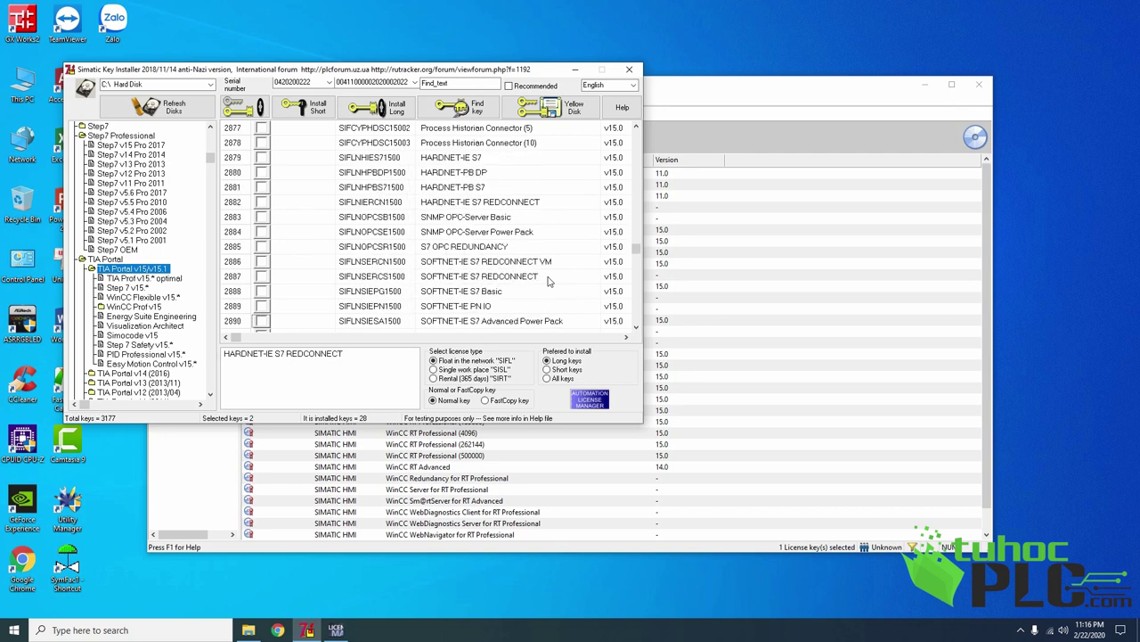
pyautogui.scroll(-4, 549, 282)
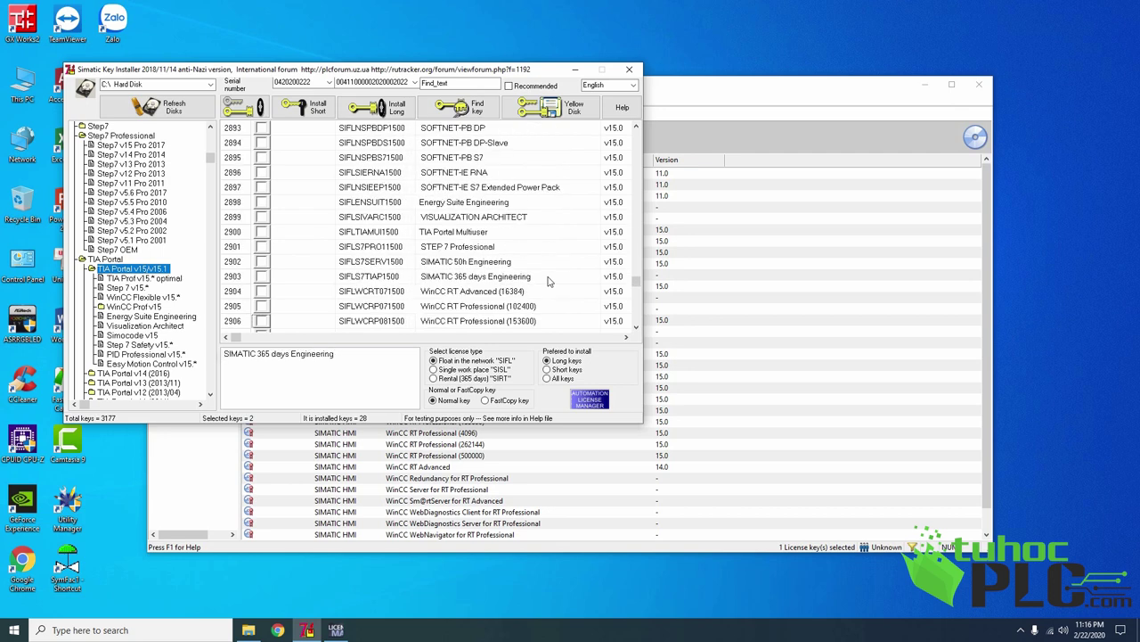
pyautogui.click(262, 247)
pyautogui.scroll(-3, 559, 286)
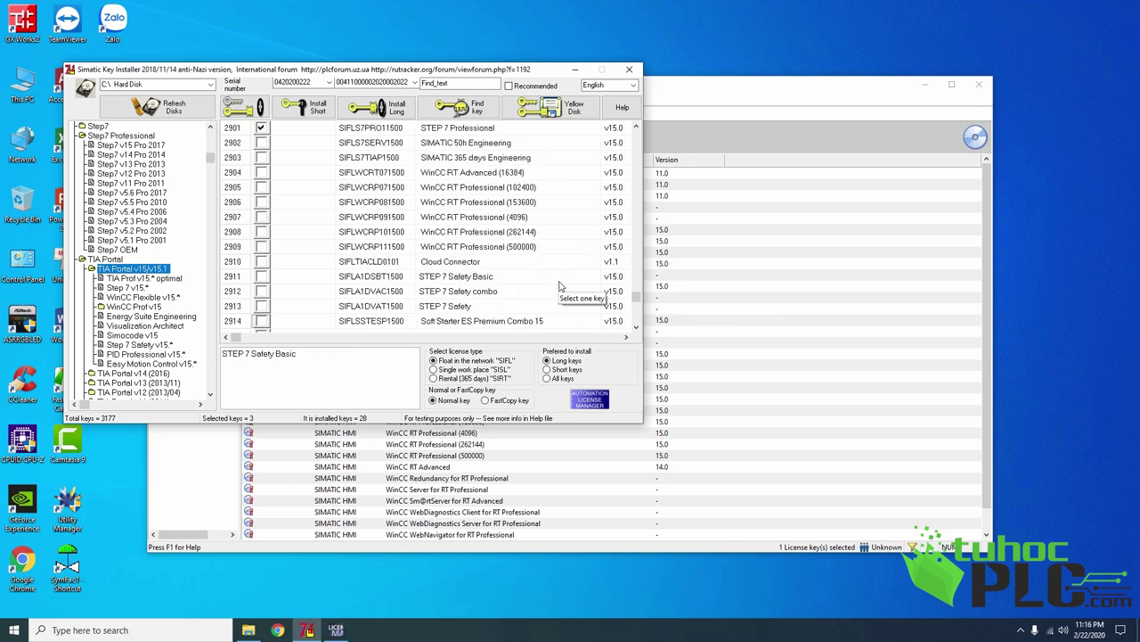
# Step: Mark the WinCC RT Professional (500000) v15.0 key too and install all marked keys
pyautogui.click(260, 251)
pyautogui.scroll(-2, 561, 290)
pyautogui.scroll(-3, 561, 289)
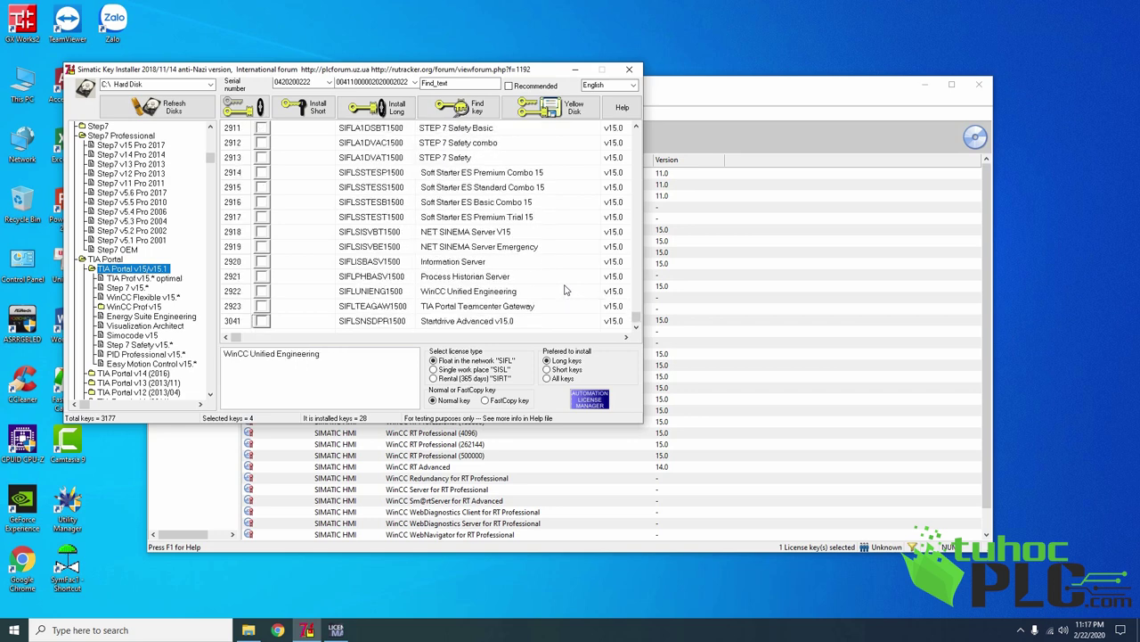
pyautogui.click(258, 107)
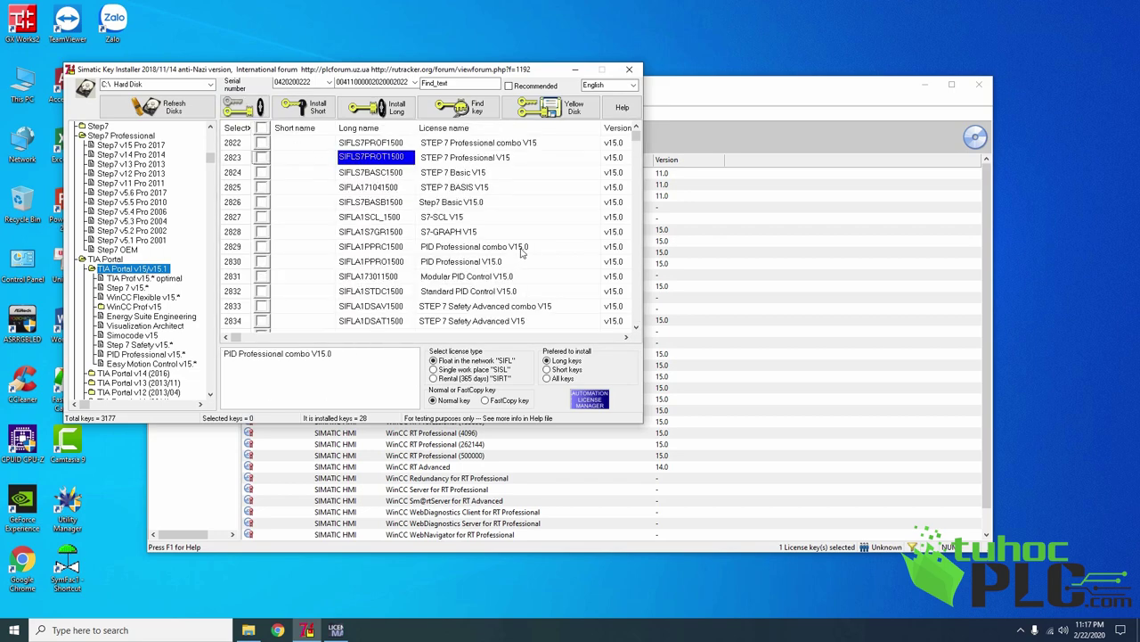
# Step: Close Simatic Key Installer and Automation License Manager, and refresh the desktop
pyautogui.click(629, 69)
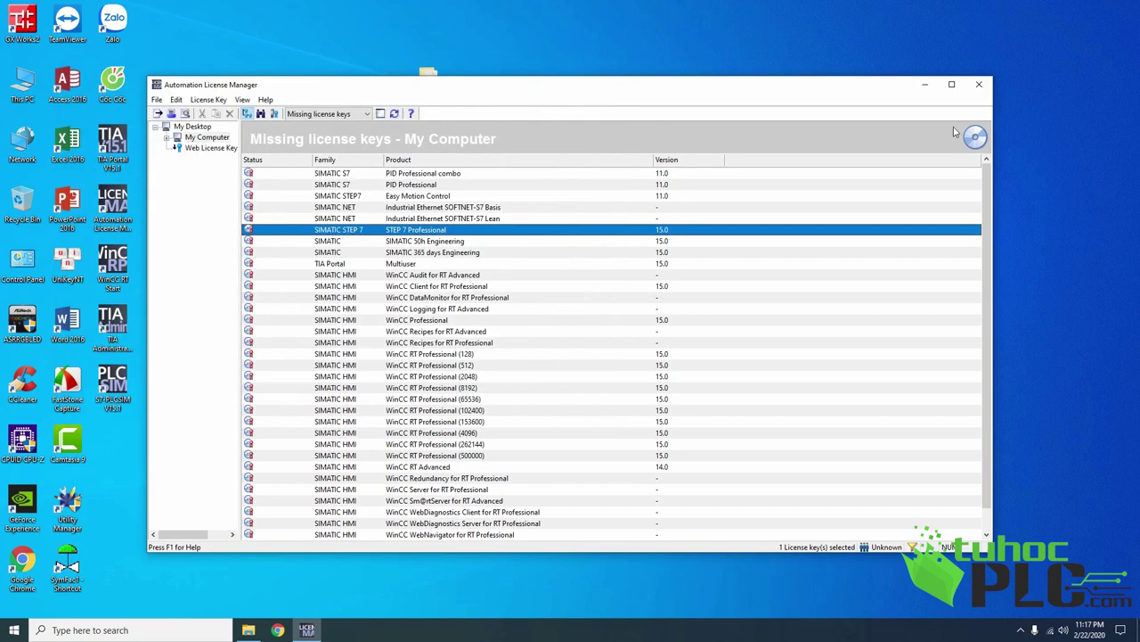
pyautogui.click(978, 83)
pyautogui.click(570, 186)
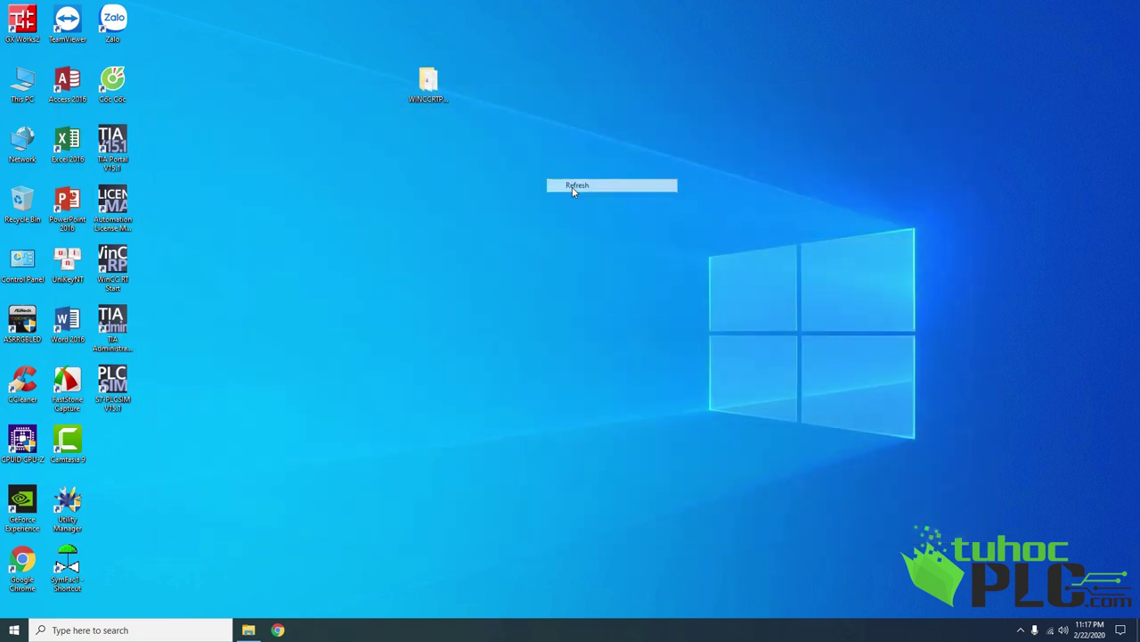
pyautogui.rightClick(346, 224)
pyautogui.click(369, 261)
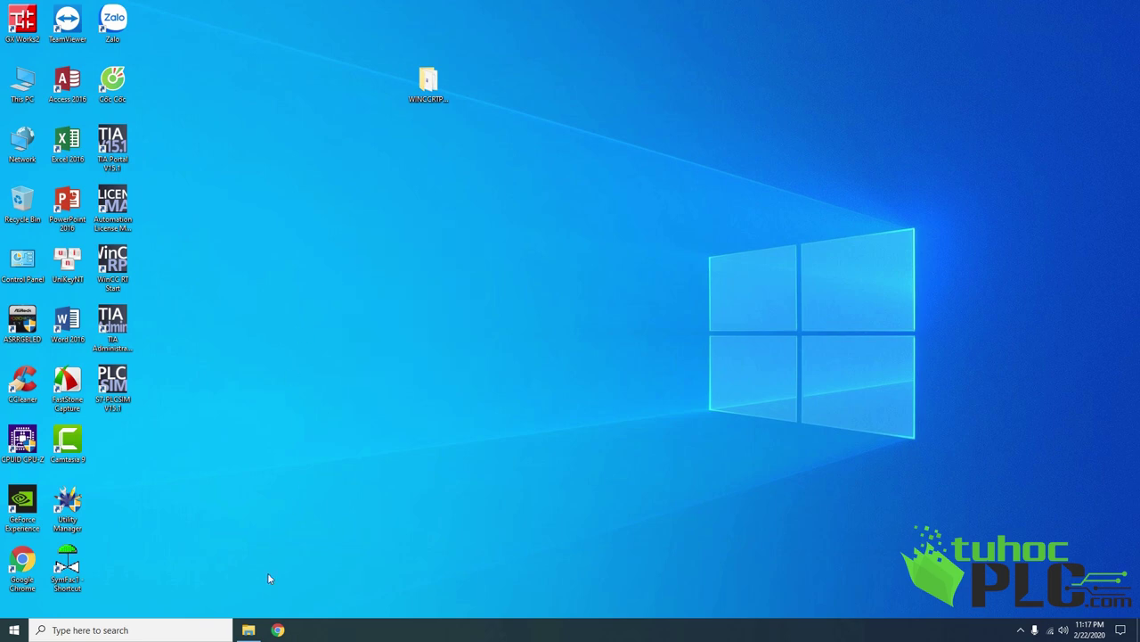
# Step: Reopen Automation License Manager and display the licensed software of My Computer
pyautogui.doubleClick(112, 207)
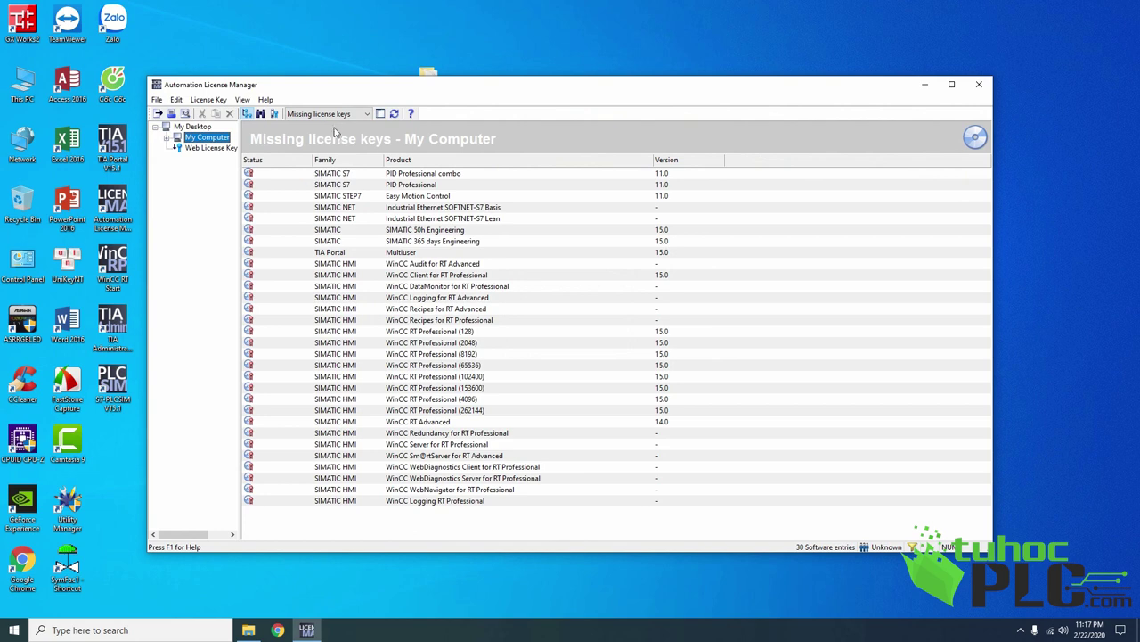
pyautogui.click(336, 116)
pyautogui.click(328, 158)
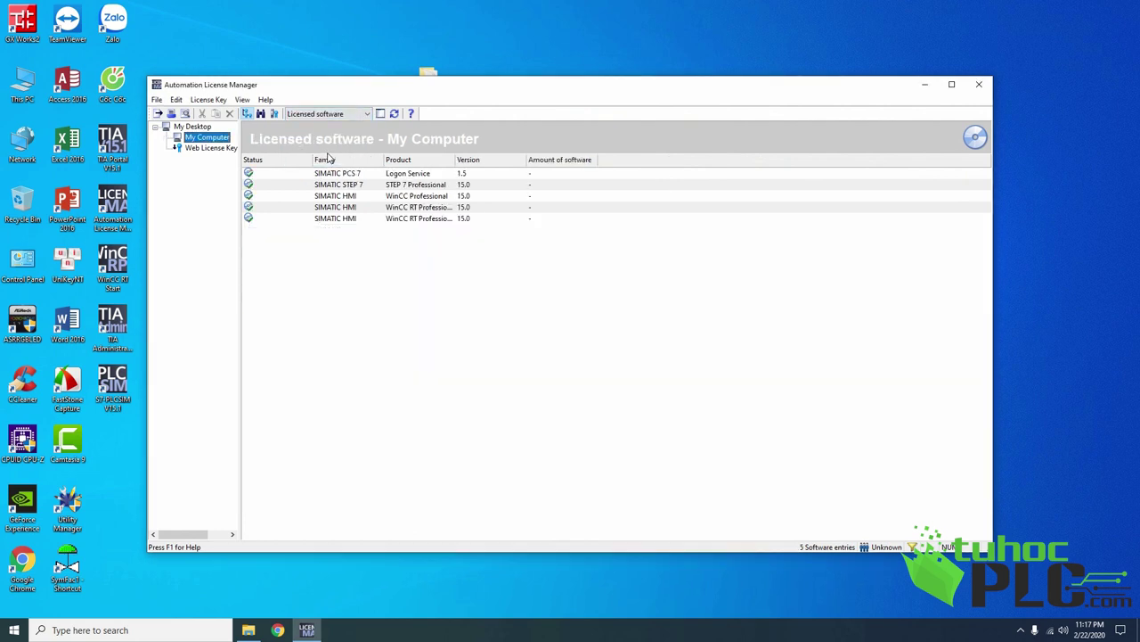
# Step: Examine the licensed products, widening the Product column to read the full names of the WinCC RT Professional entries
pyautogui.click(402, 288)
pyautogui.moveTo(378, 304); pyautogui.dragTo(359, 182)
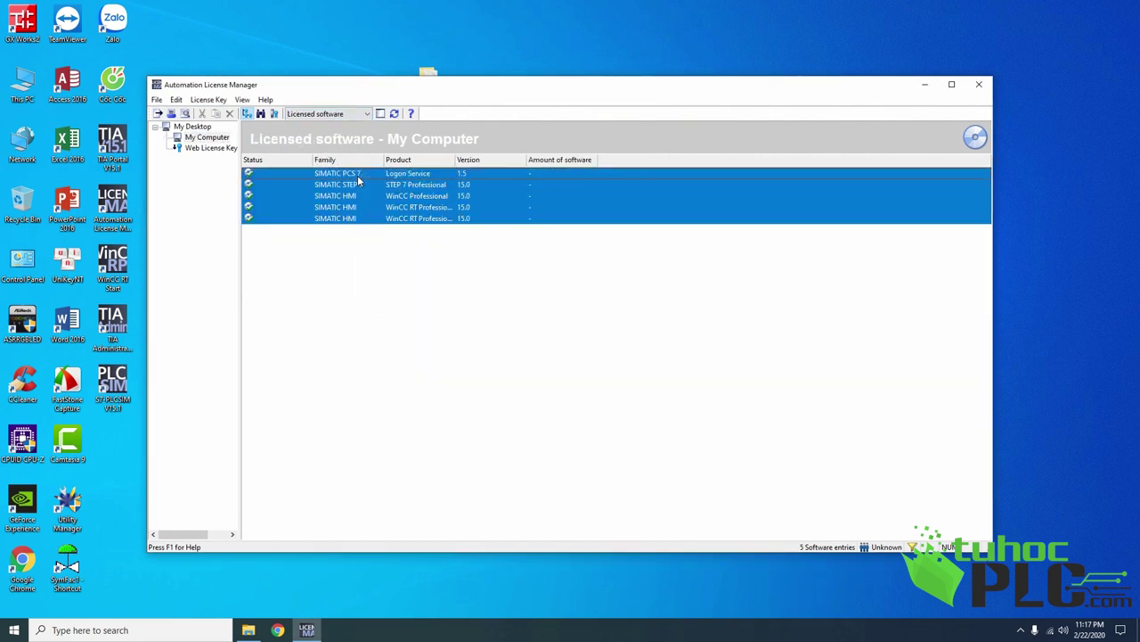
pyautogui.click(372, 258)
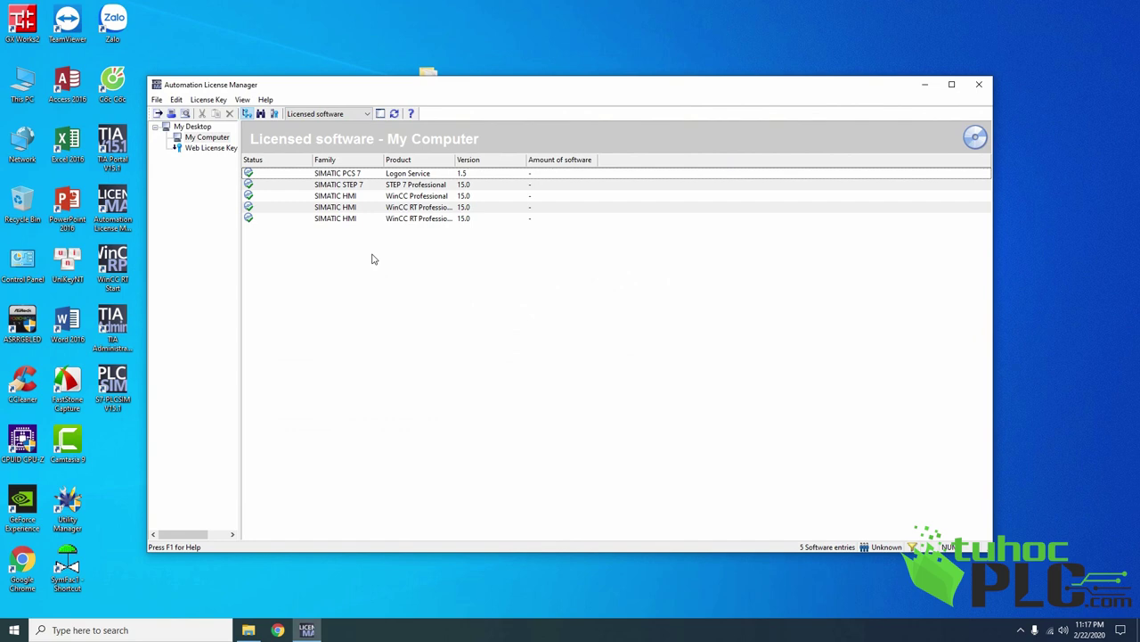
pyautogui.moveTo(354, 261); pyautogui.dragTo(357, 223)
pyautogui.click(437, 290)
pyautogui.moveTo(456, 164); pyautogui.dragTo(505, 166)
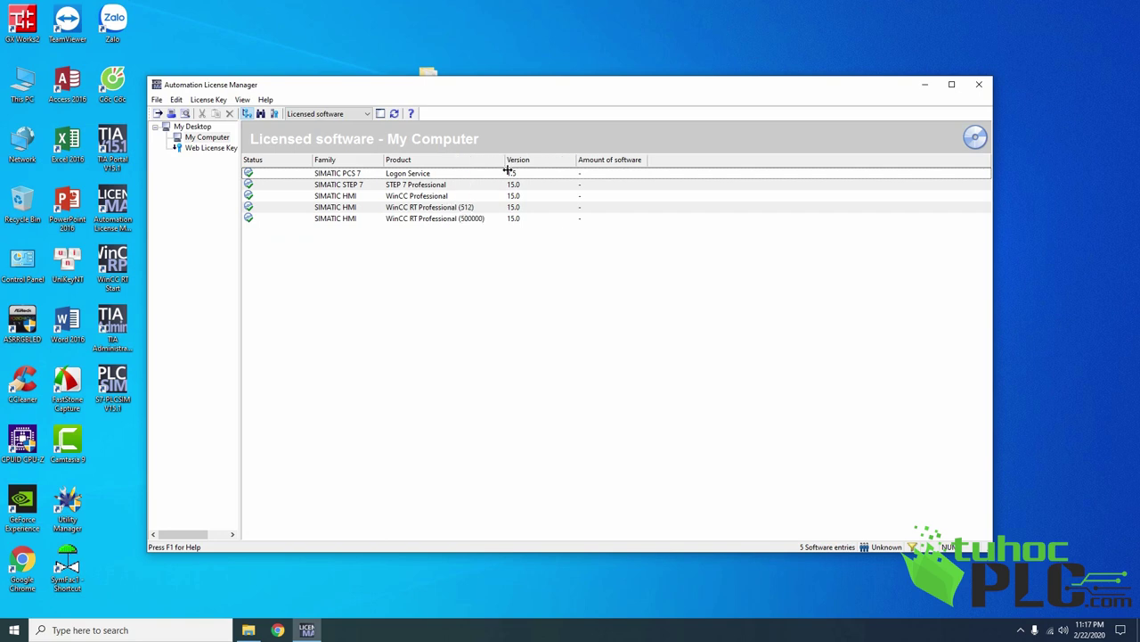
pyautogui.click(450, 209)
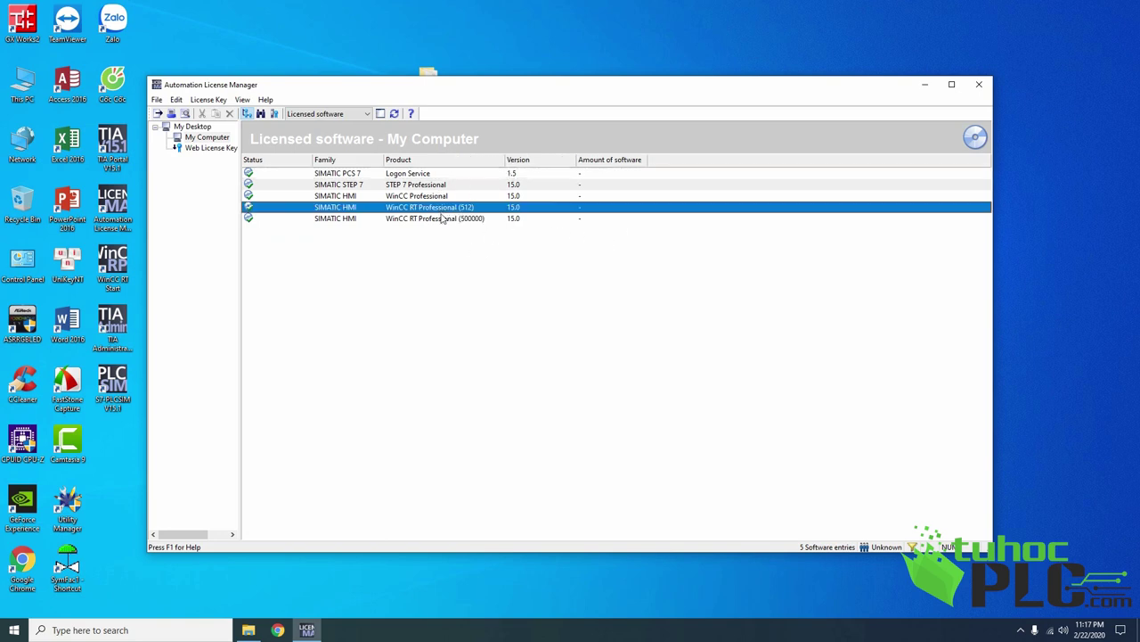
pyautogui.click(446, 220)
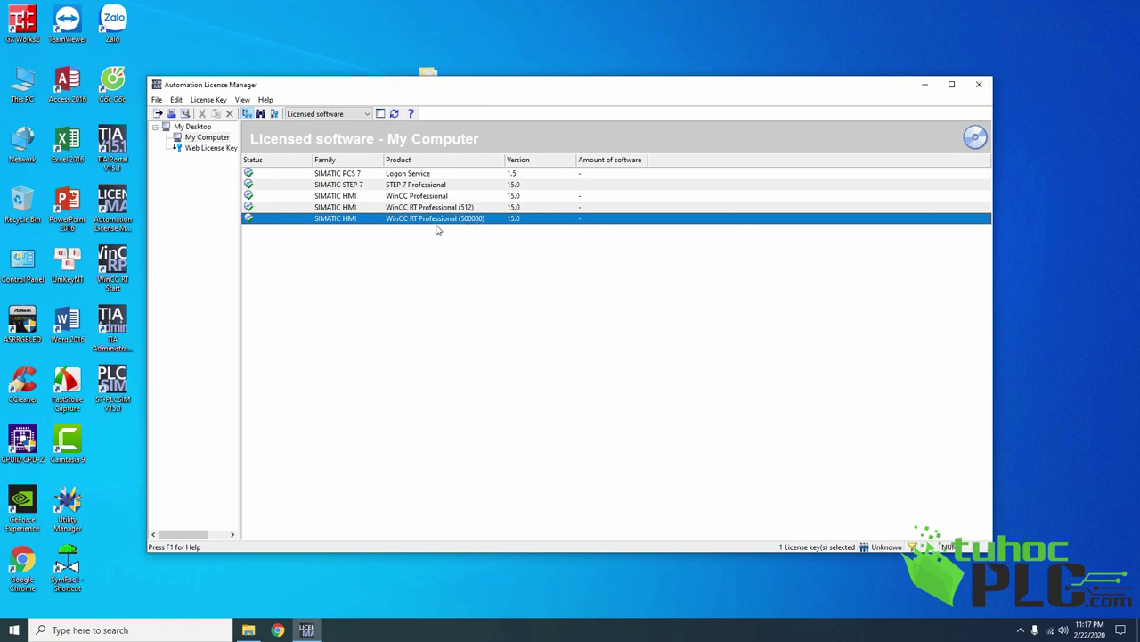
# Step: Close Automation License Manager and refresh the desktop again
pyautogui.click(979, 84)
pyautogui.rightClick(536, 84)
pyautogui.click(570, 117)
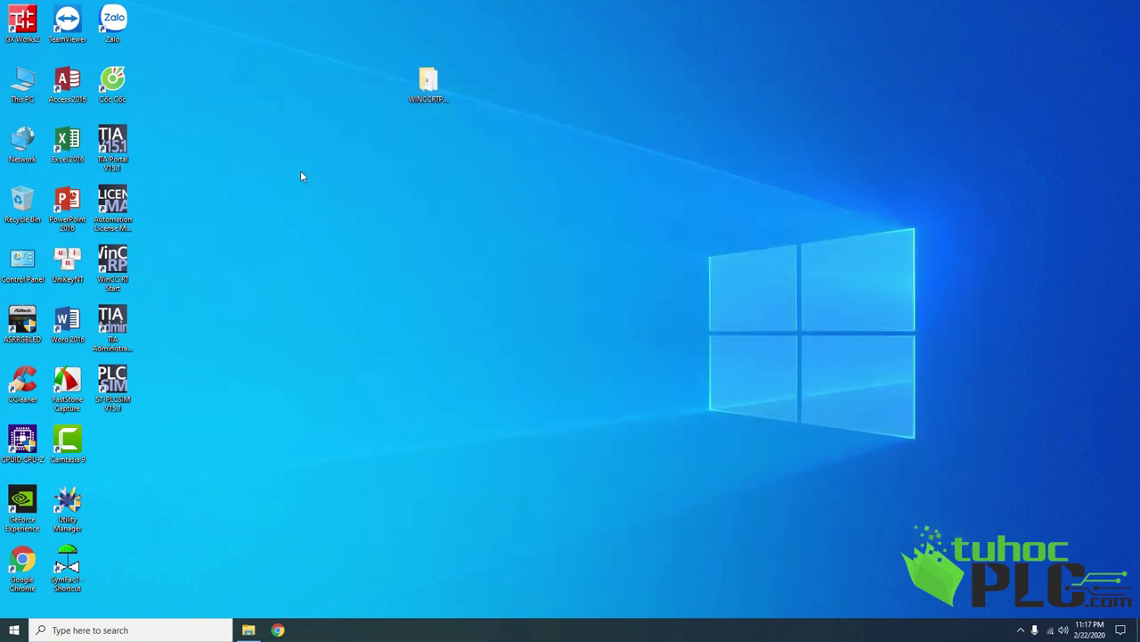
# Step: Switch to TIA Portal V15.1, create a project named Project1 and start adding a new device to it
pyautogui.doubleClick(125, 158)
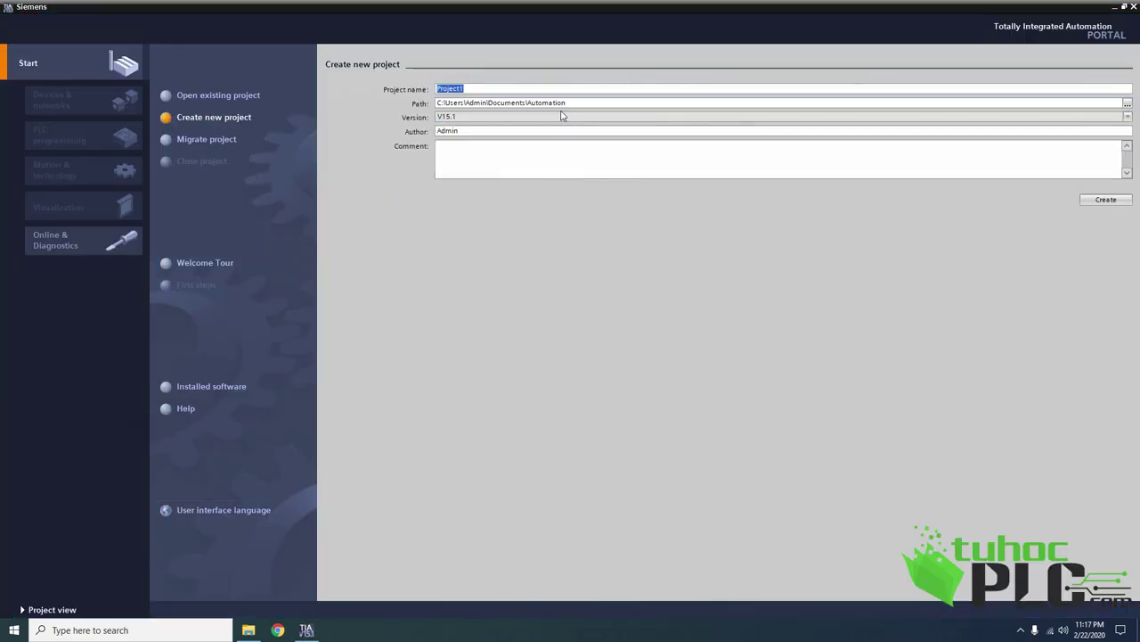
pyautogui.click(1099, 201)
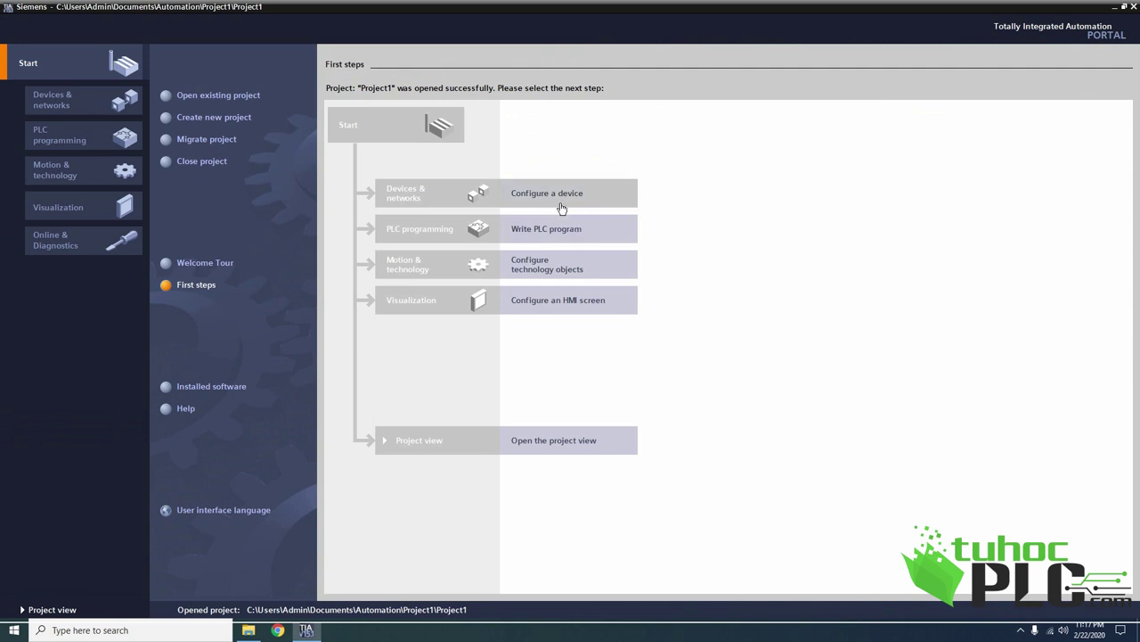
pyautogui.click(560, 203)
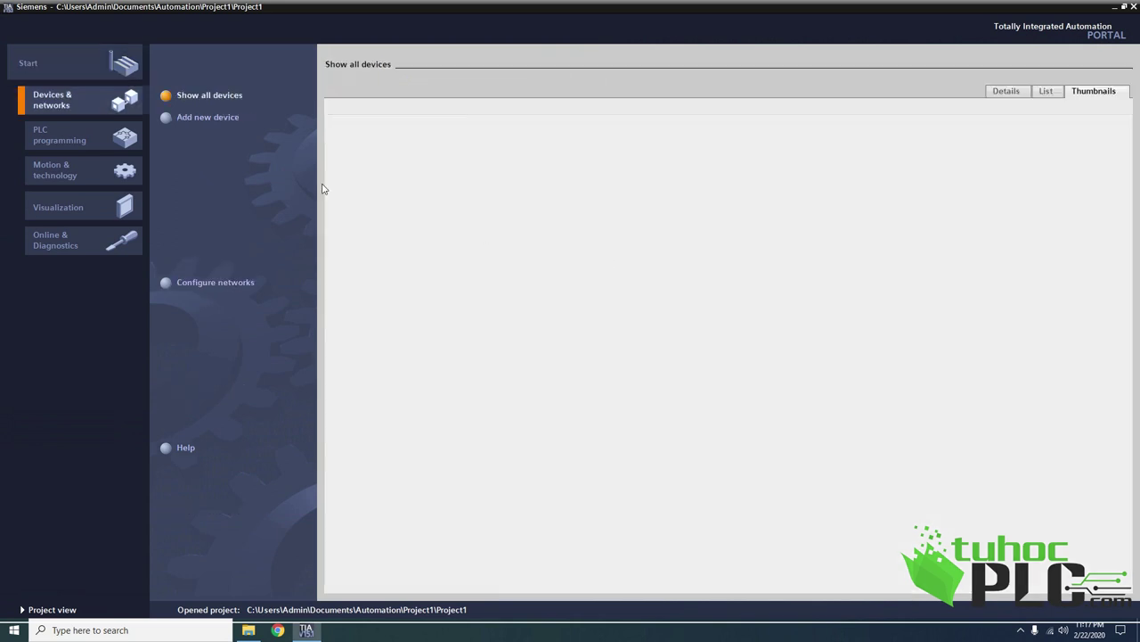
pyautogui.click(204, 118)
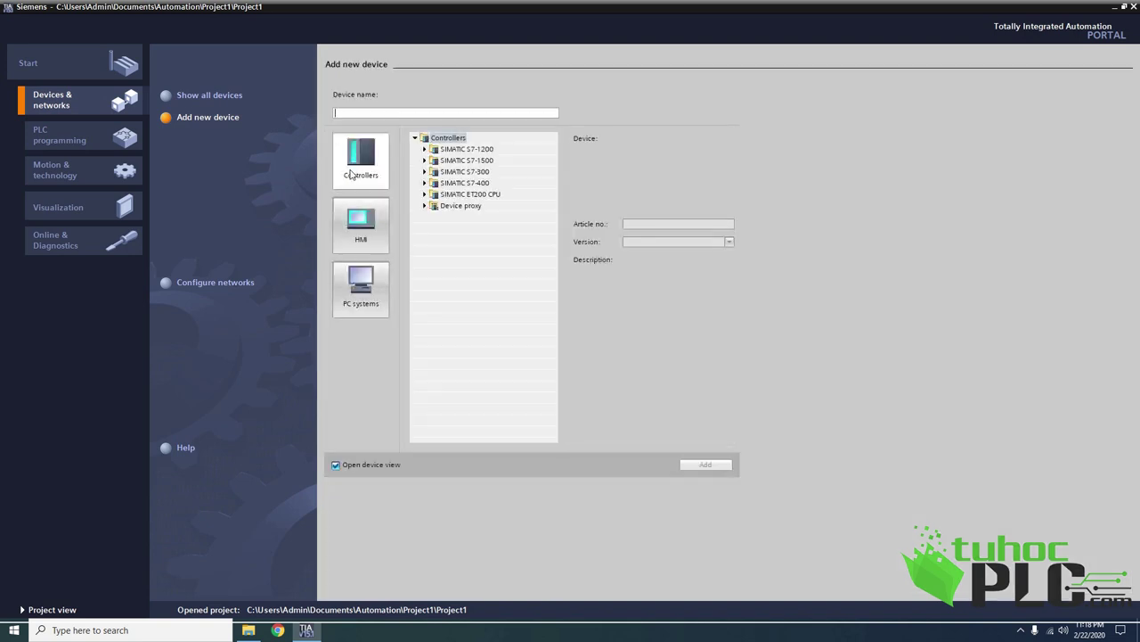
# Step: Browse the SIMATIC S7-1200 controllers and view the details of the CPU 1211C AC/DC/Rly with article number 6ES7 211-1BE40-0XB0
pyautogui.click(425, 149)
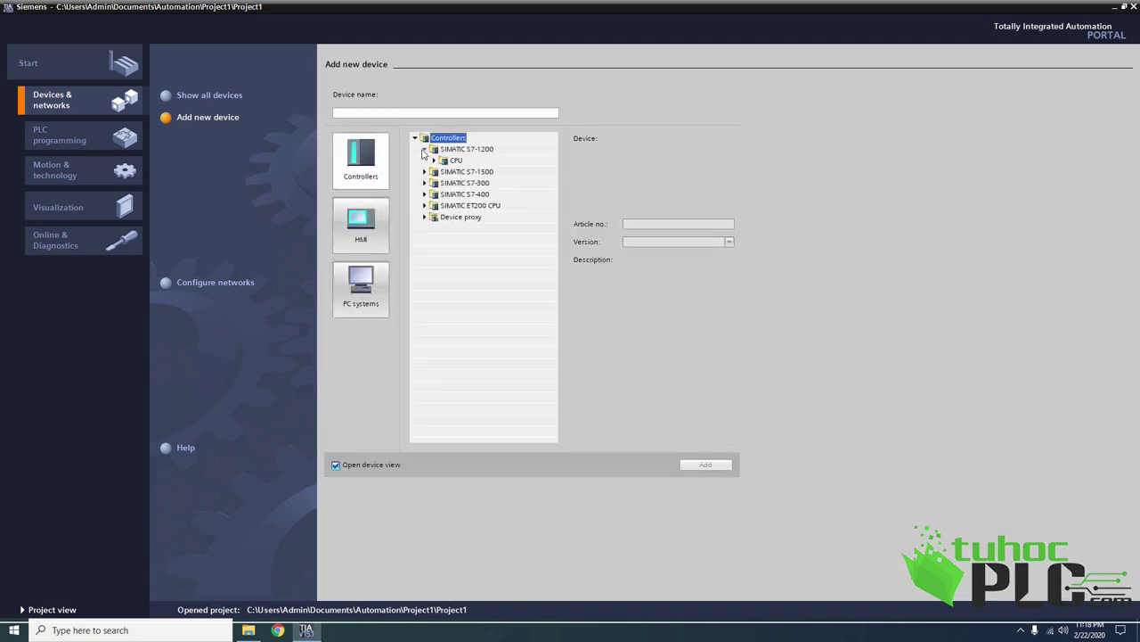
pyautogui.click(434, 161)
pyautogui.click(443, 171)
pyautogui.click(485, 193)
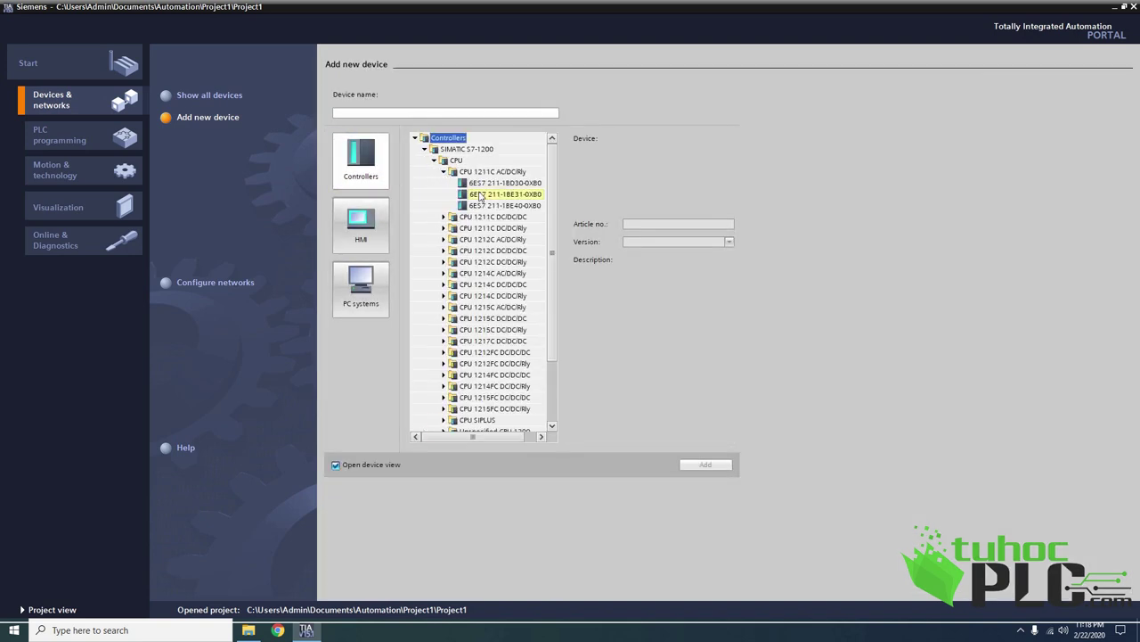
pyautogui.click(503, 205)
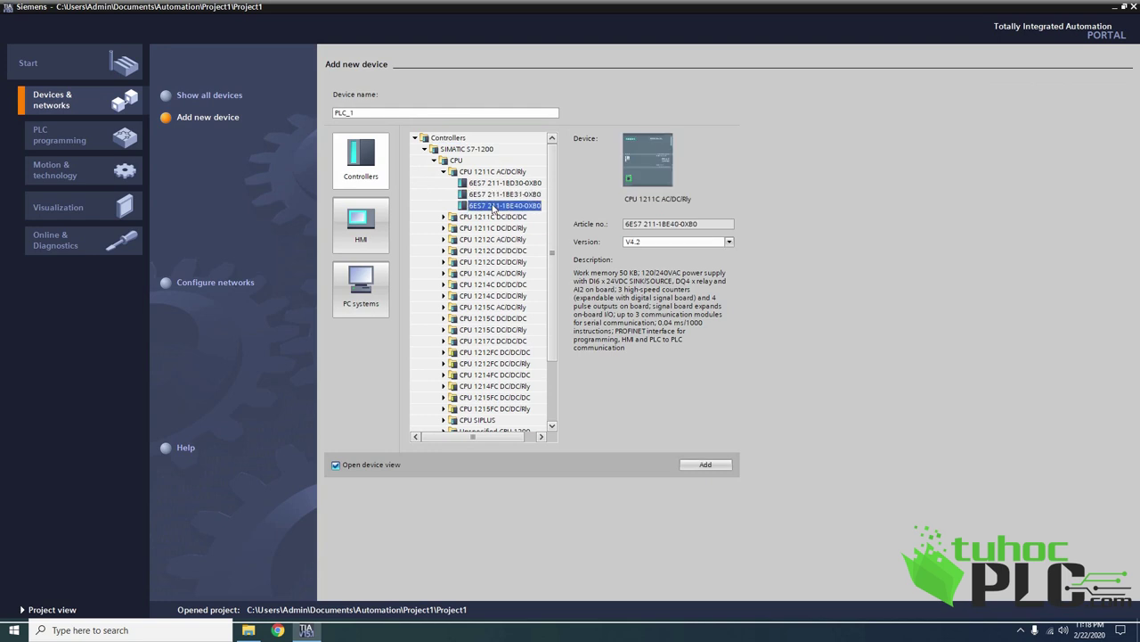
# Step: Select WinCC RT Professional from the SIMATIC HMI applications of the PC systems as the new device
pyautogui.click(364, 283)
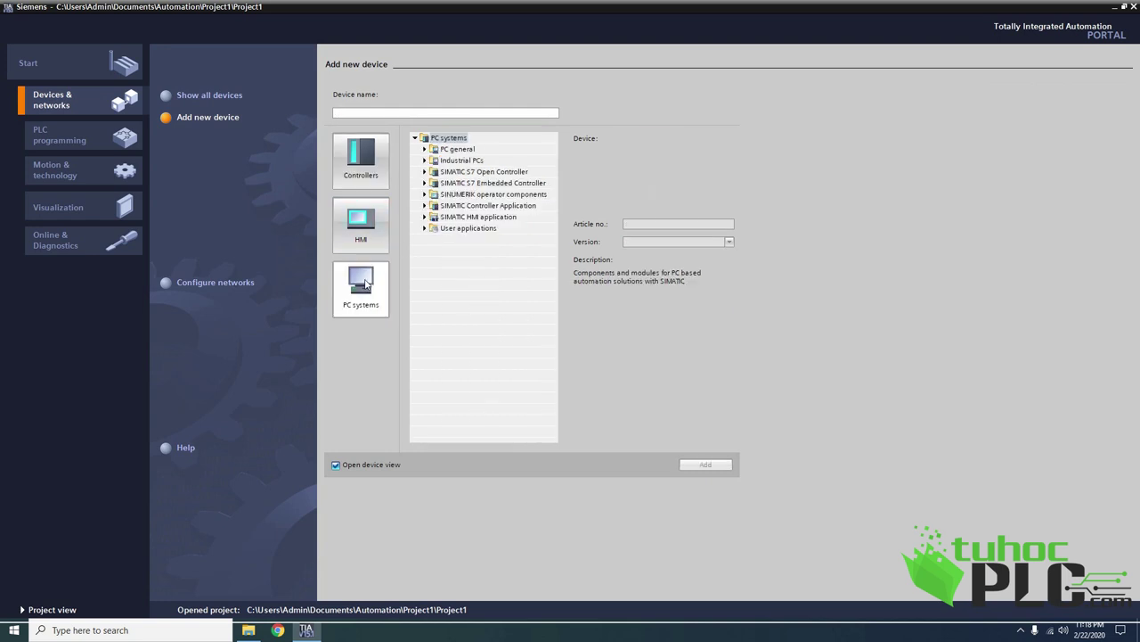
pyautogui.click(426, 218)
pyautogui.click(481, 241)
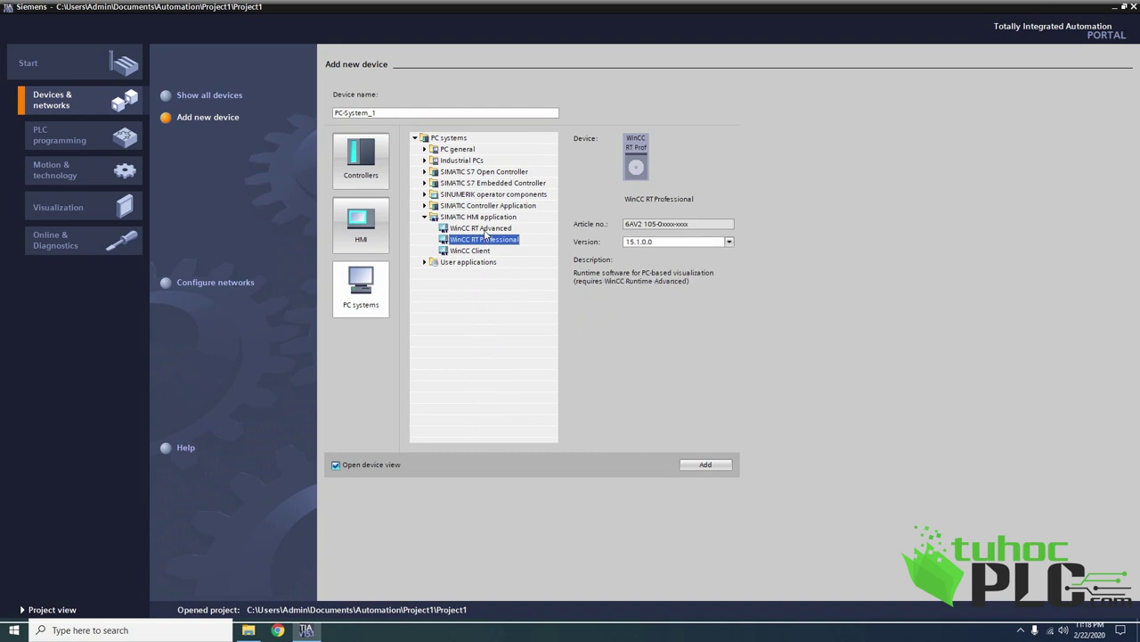
pyautogui.click(479, 251)
pyautogui.click(479, 241)
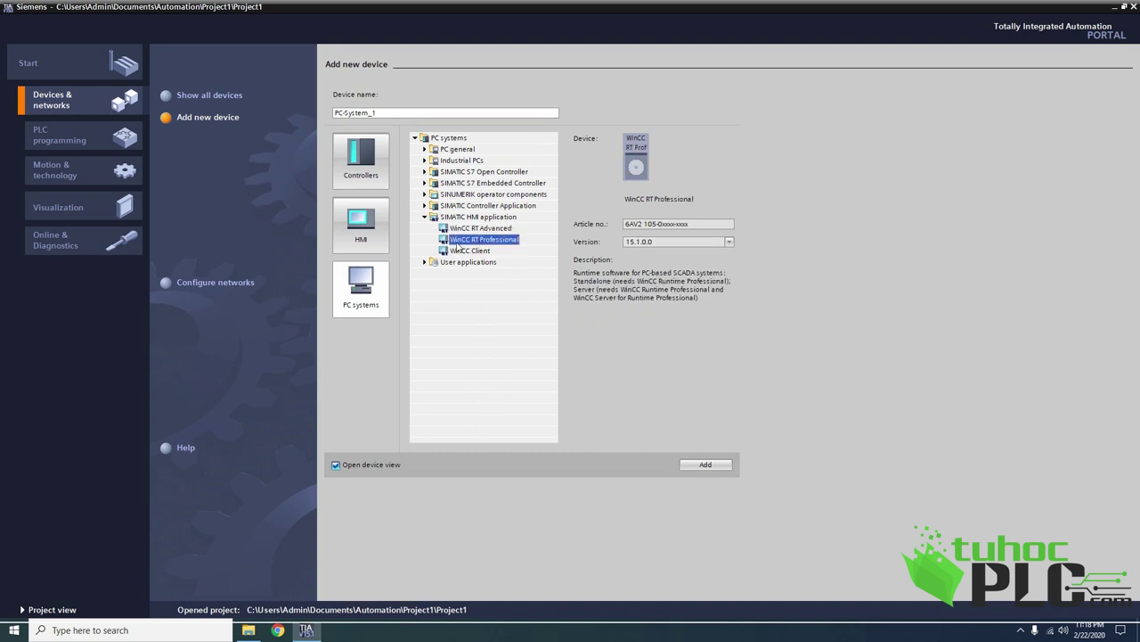